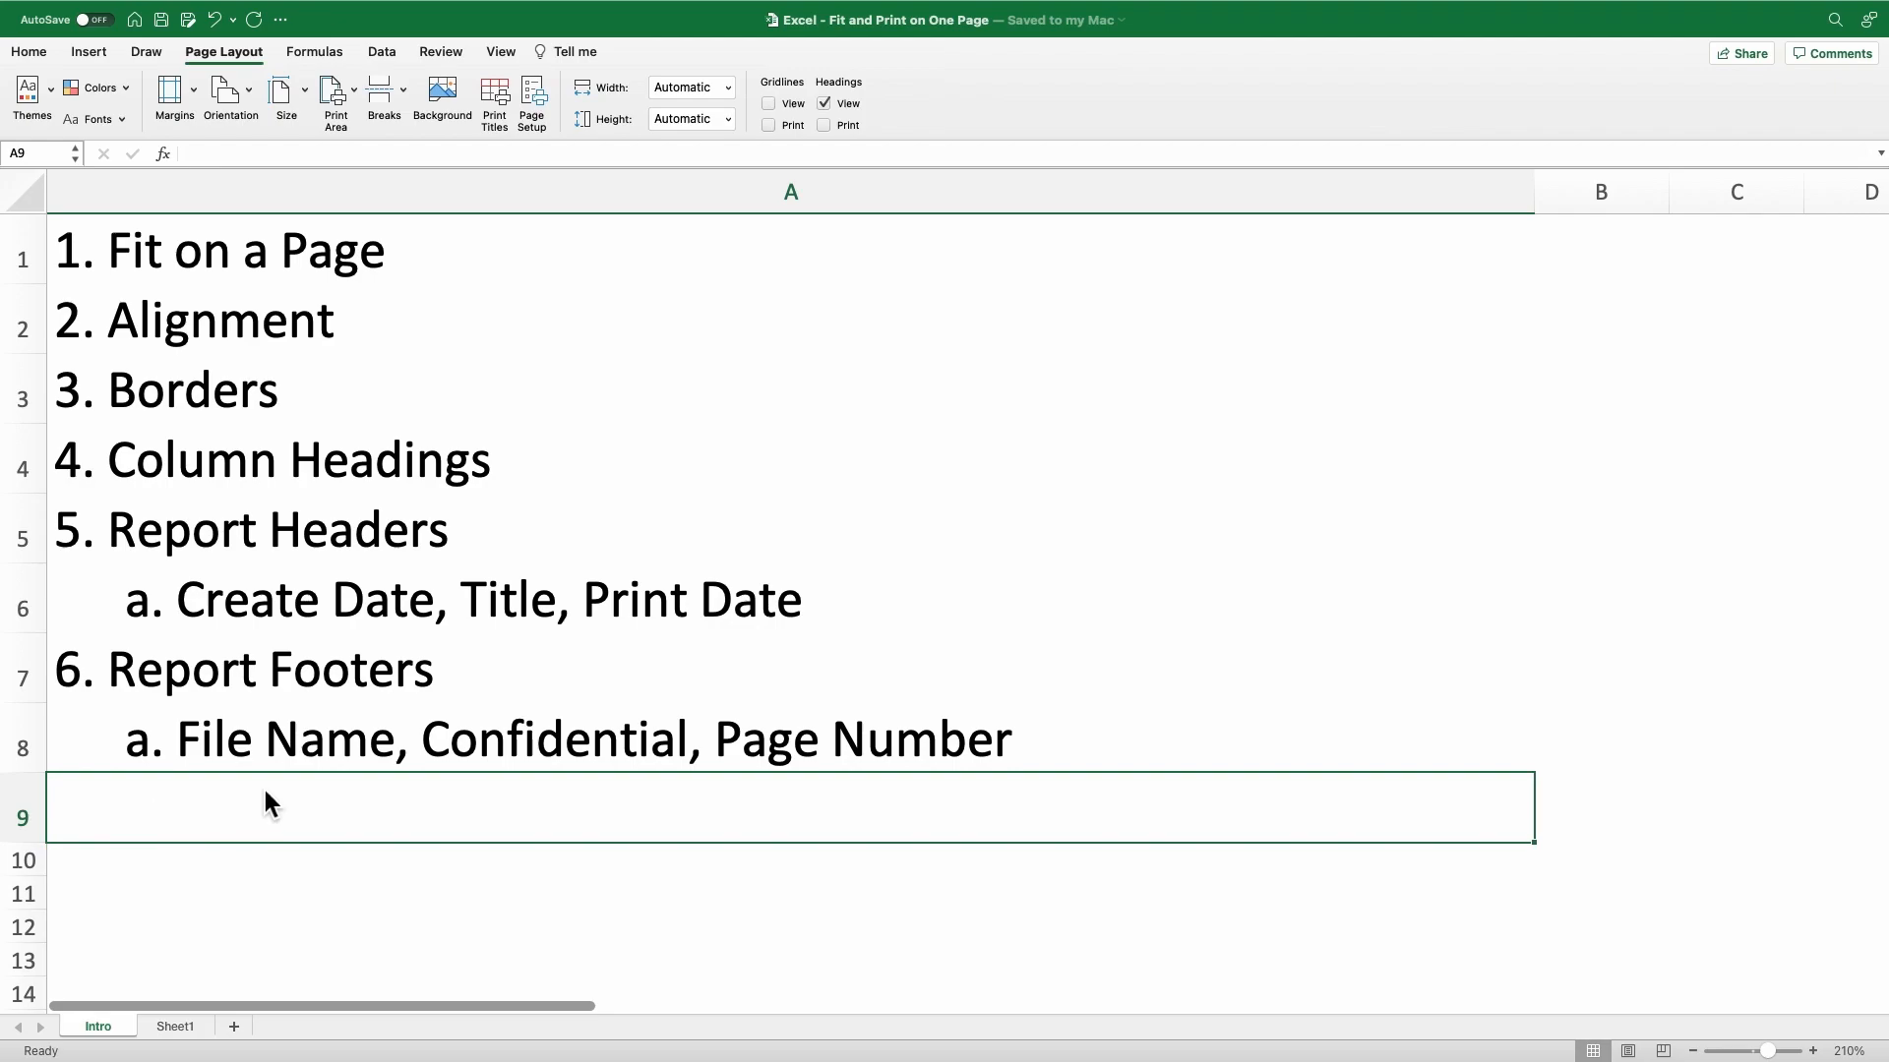
# Go through the listed topics on the Intro sheet, from fitting on a page to report footers.
pyautogui.click(1275, 254)
pyautogui.click(1259, 327)
pyautogui.click(1283, 393)
pyautogui.click(1289, 468)
pyautogui.click(1316, 528)
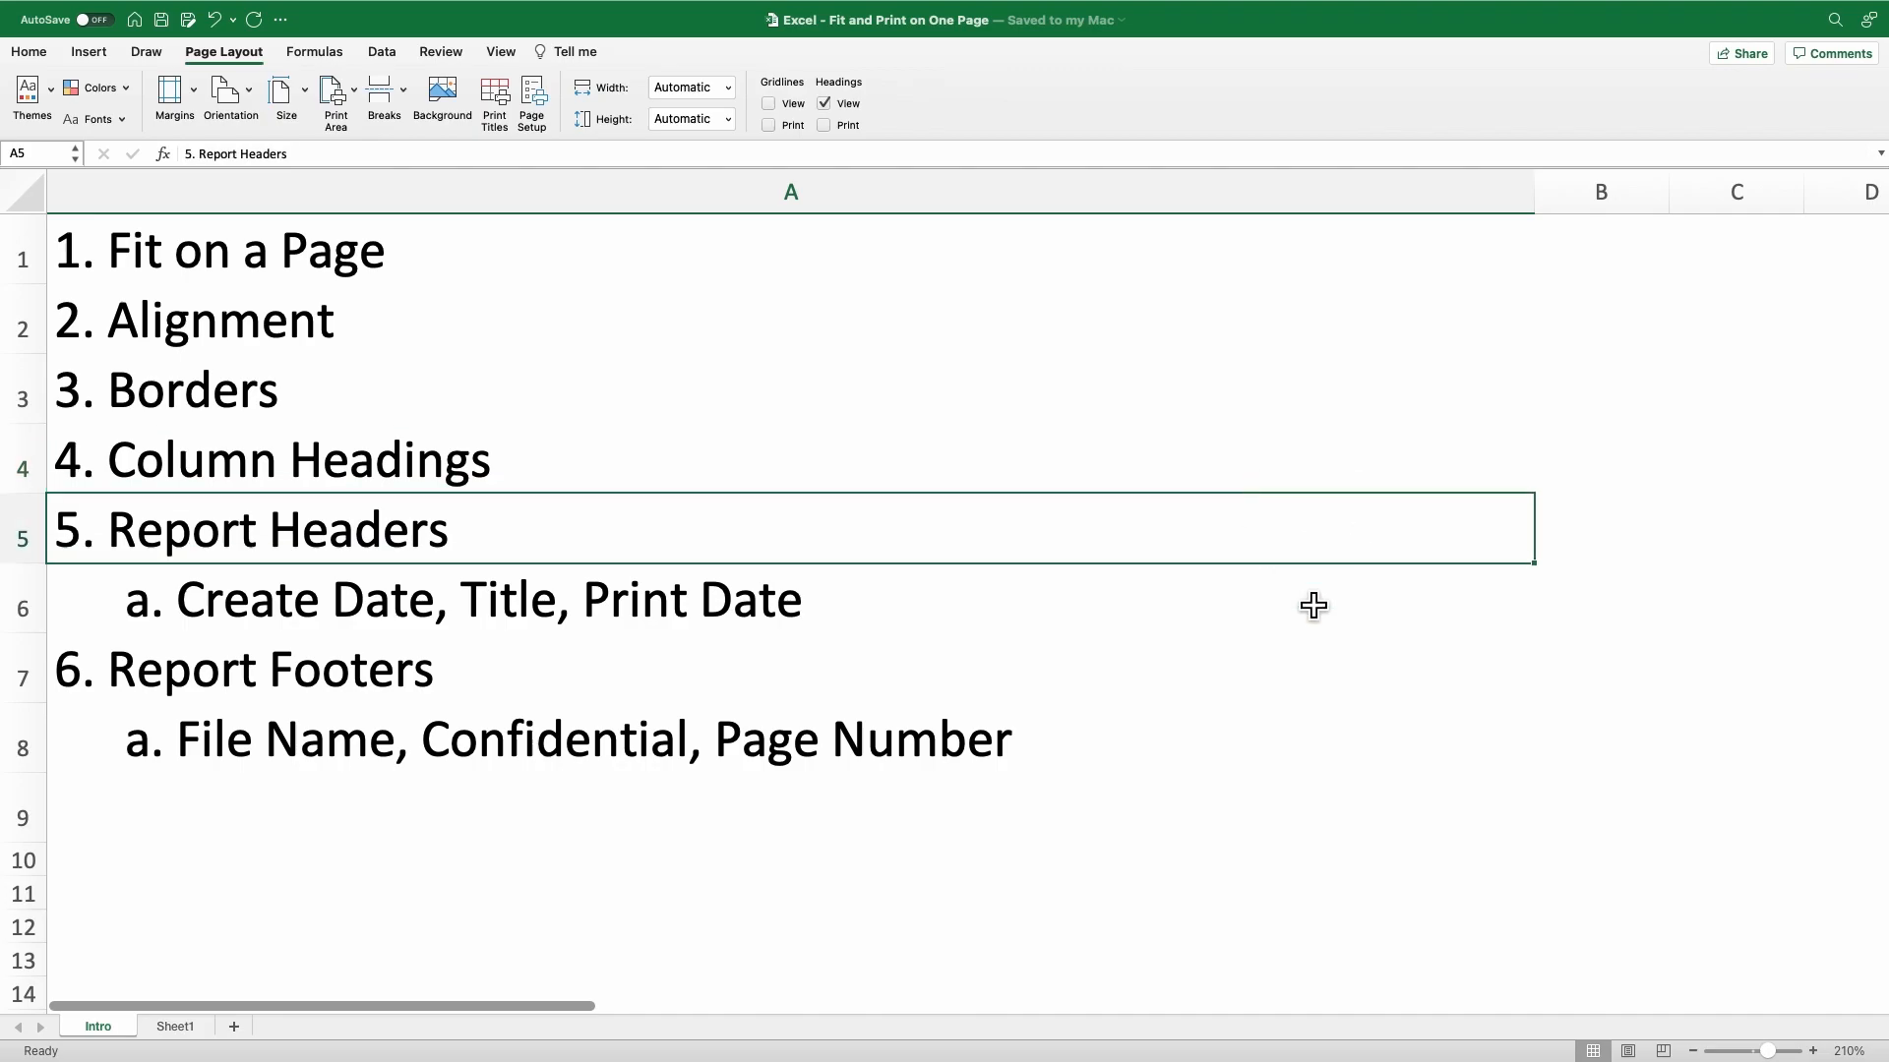
pyautogui.click(1317, 695)
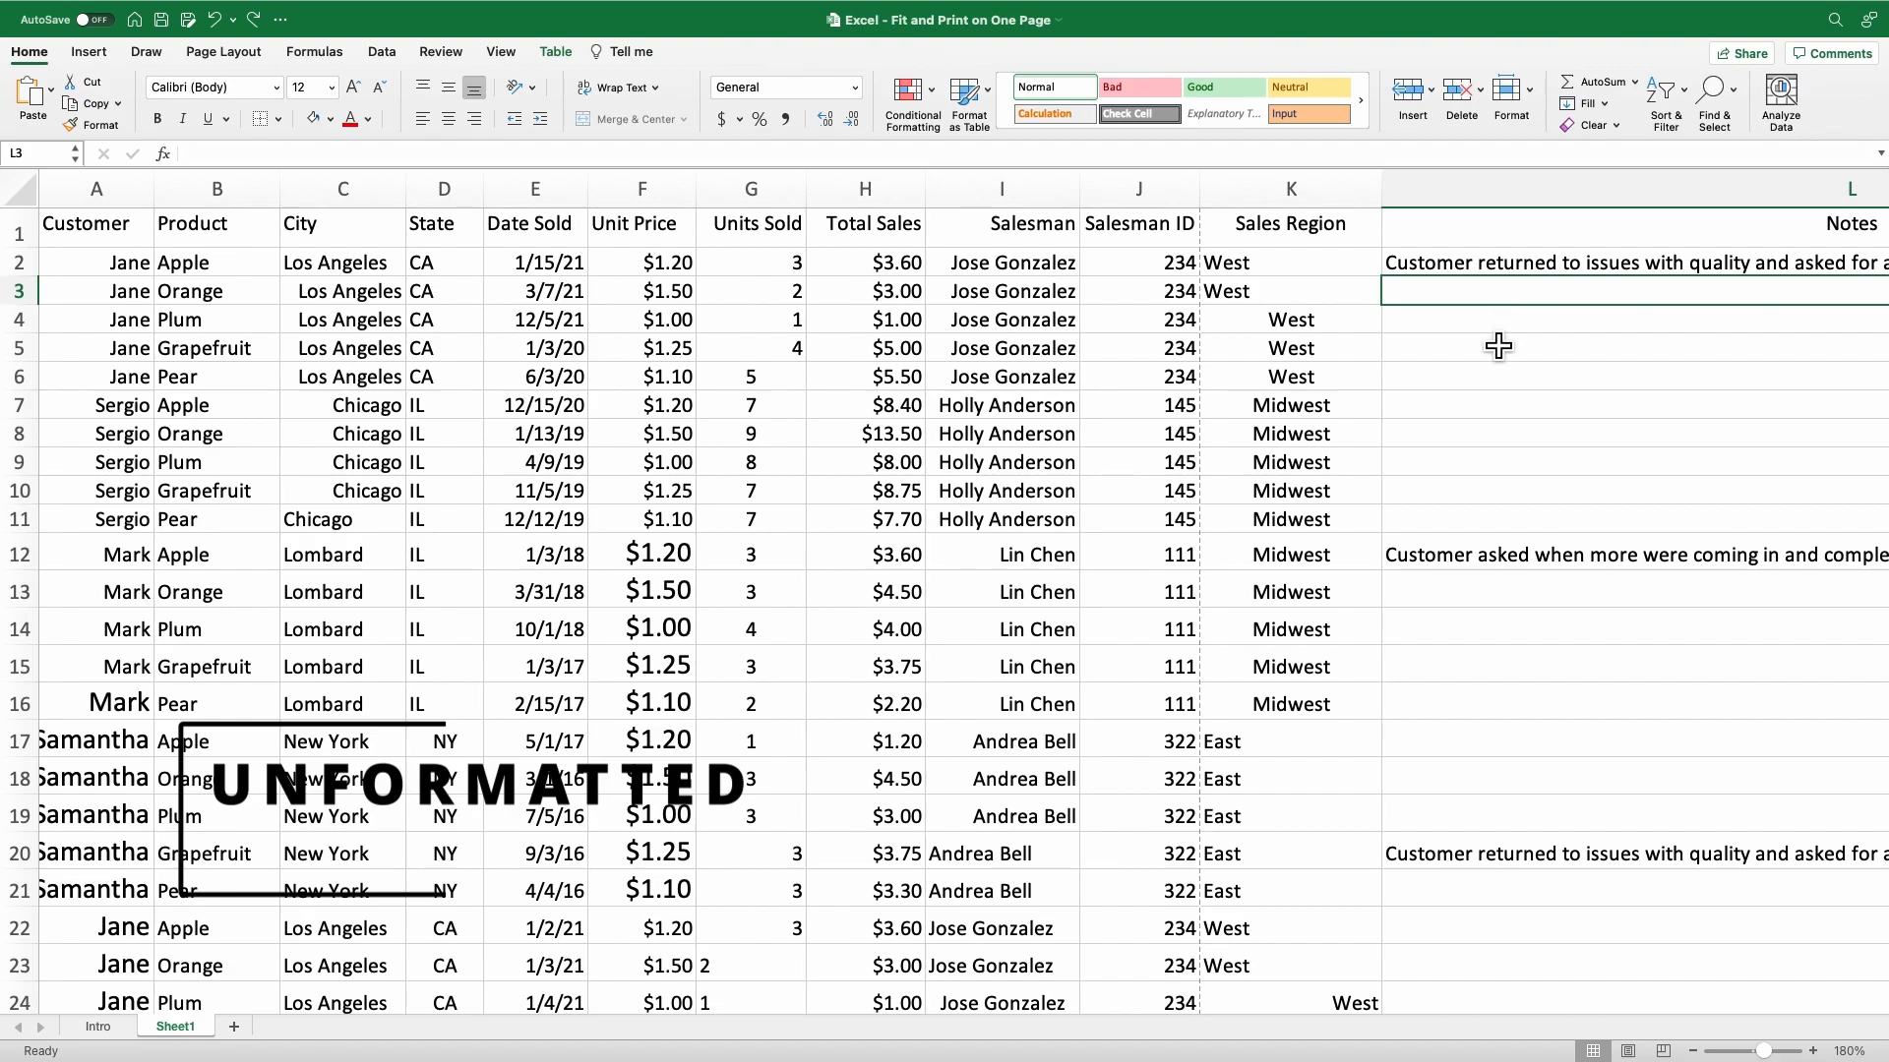
# Look over the unformatted sales data on Sheet1 from the first to the last row.
pyautogui.scroll(-5, 1498, 345)
pyautogui.scroll(-6, 1498, 344)
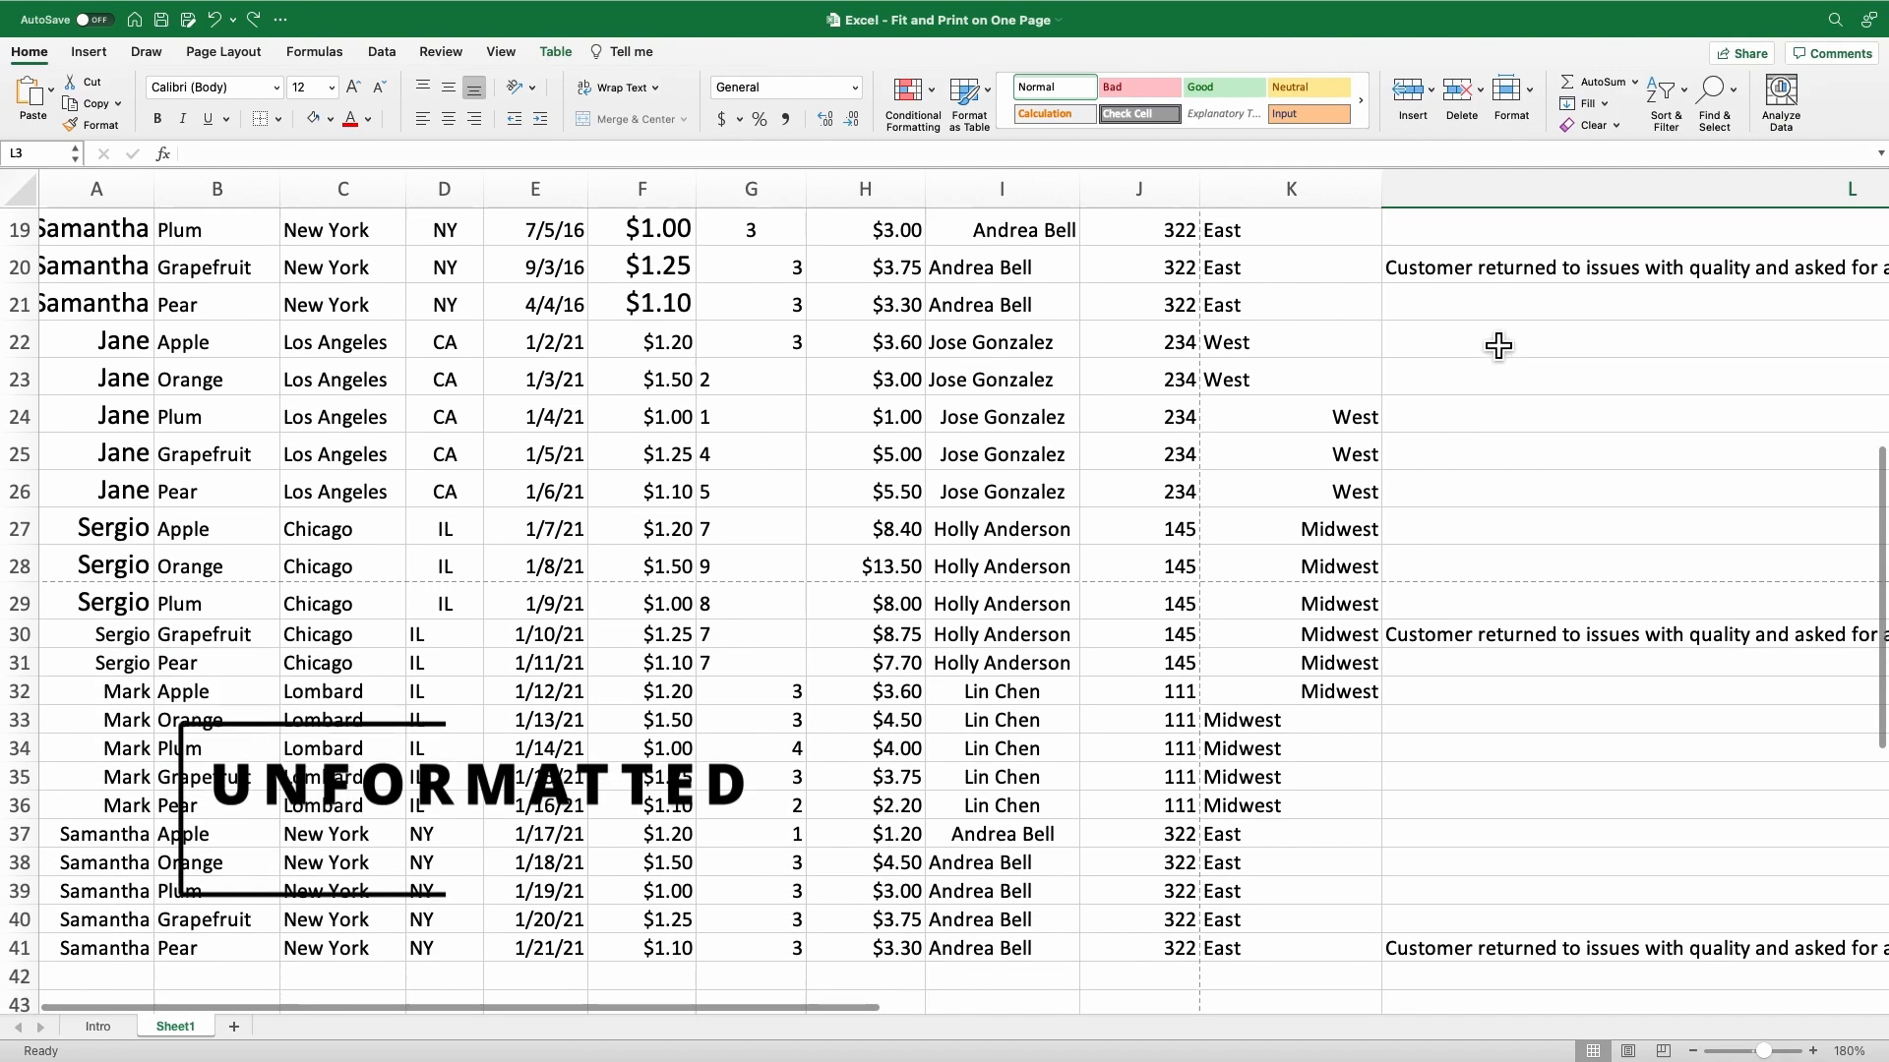
pyautogui.scroll(3, 1498, 345)
pyautogui.scroll(5, 1498, 344)
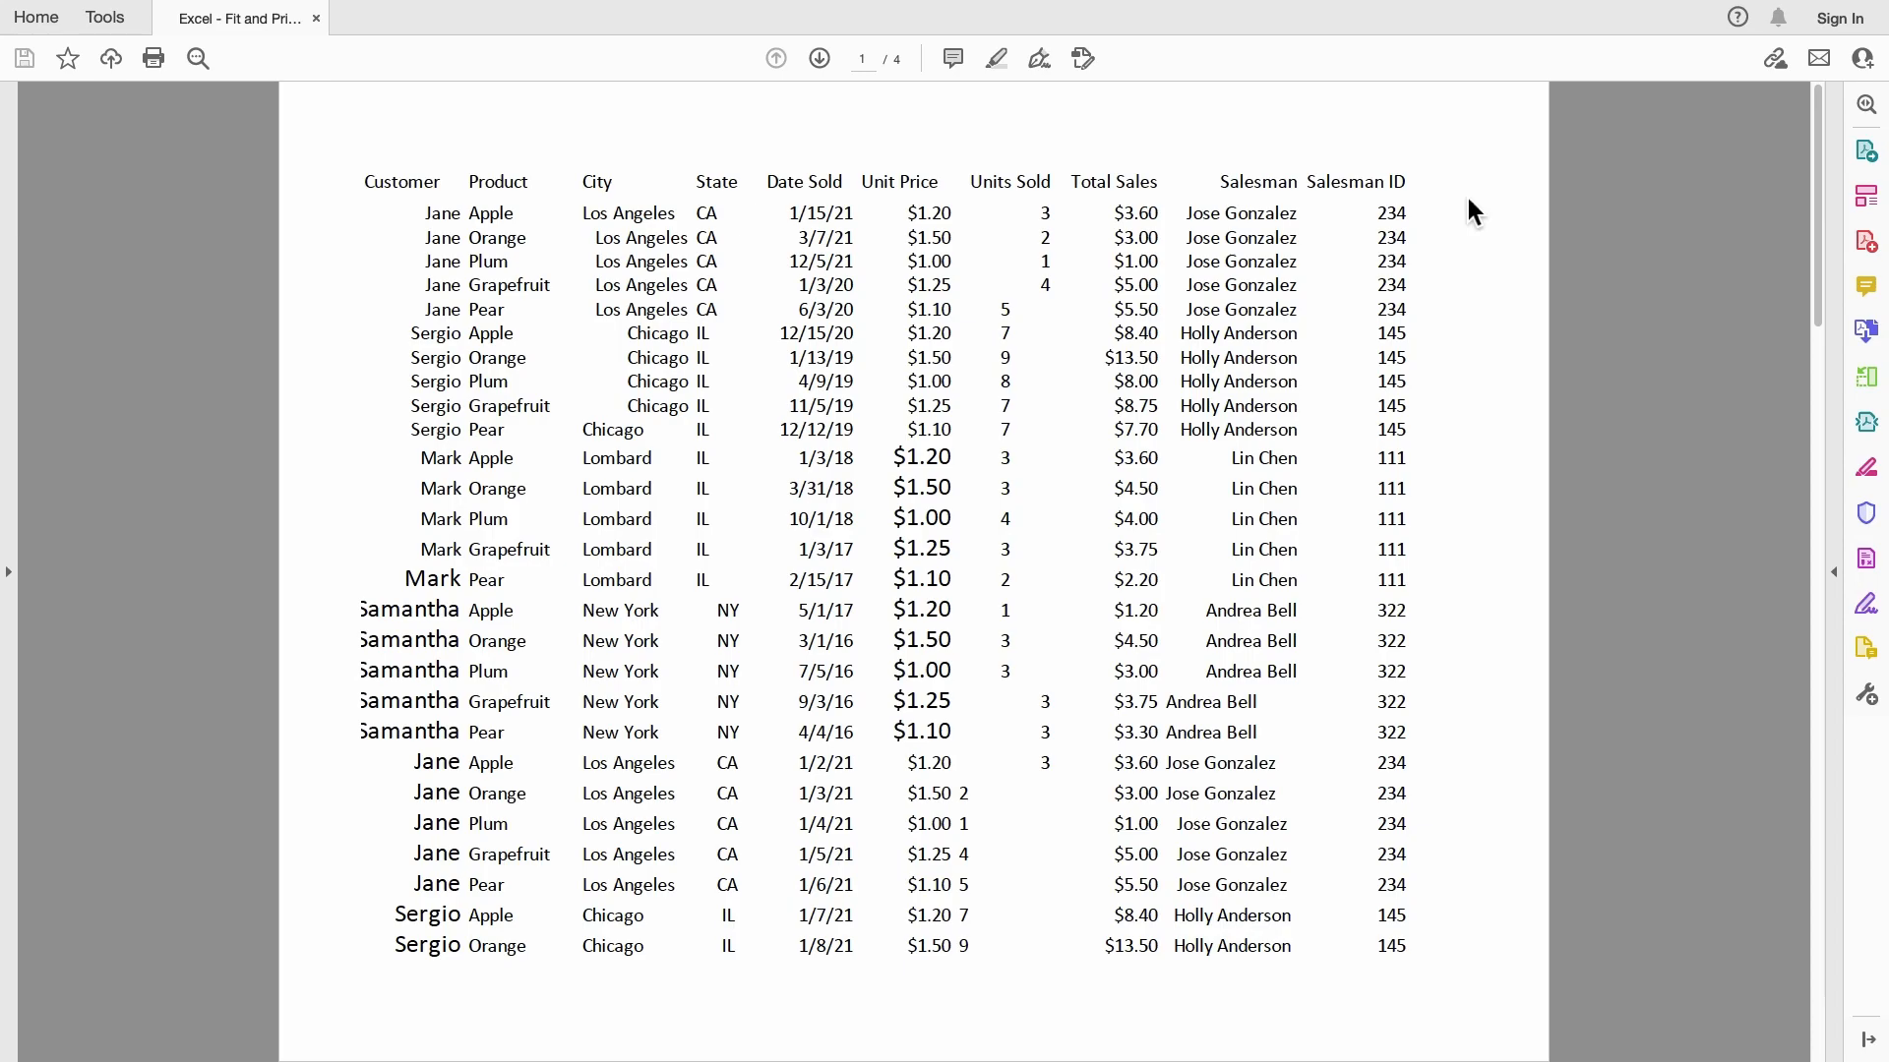
# Page through the PDF printout of the unformatted sheet to examine how the data splits across pages.
pyautogui.click(428, 623)
pyautogui.click(818, 57)
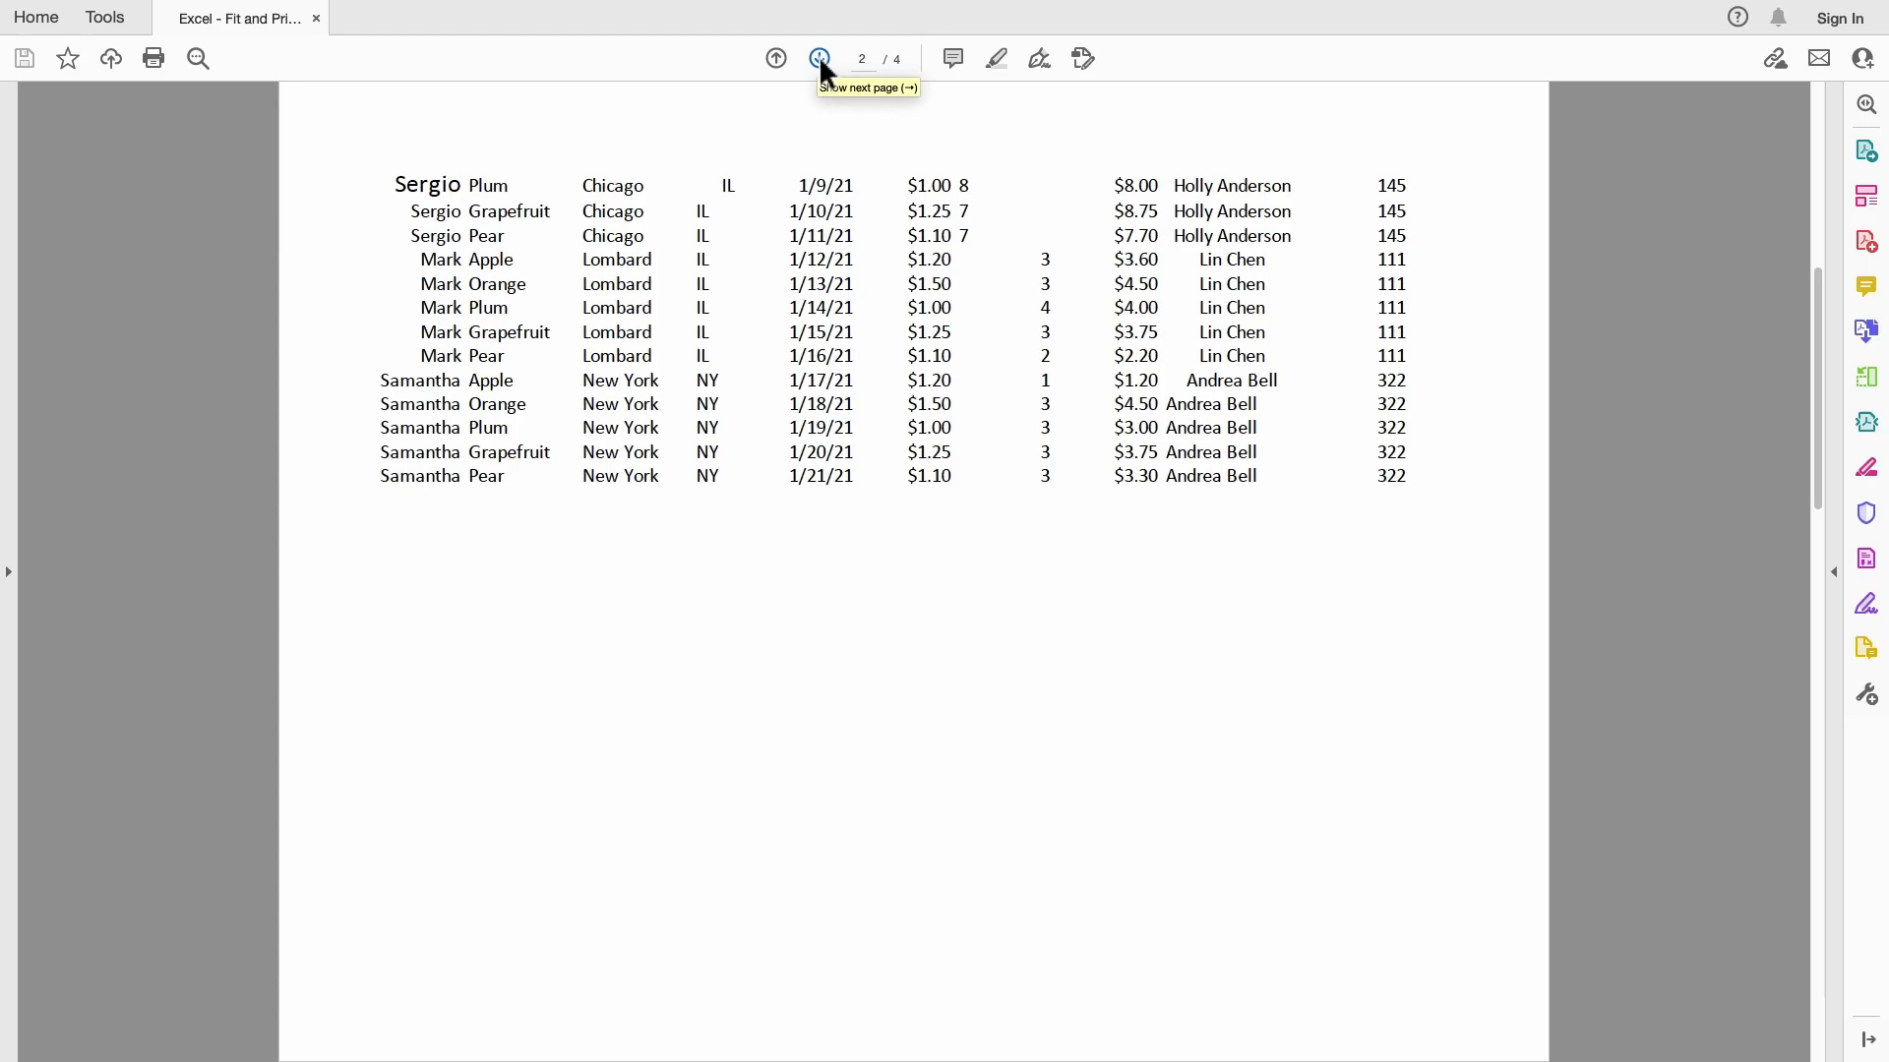
pyautogui.click(821, 61)
pyautogui.click(820, 59)
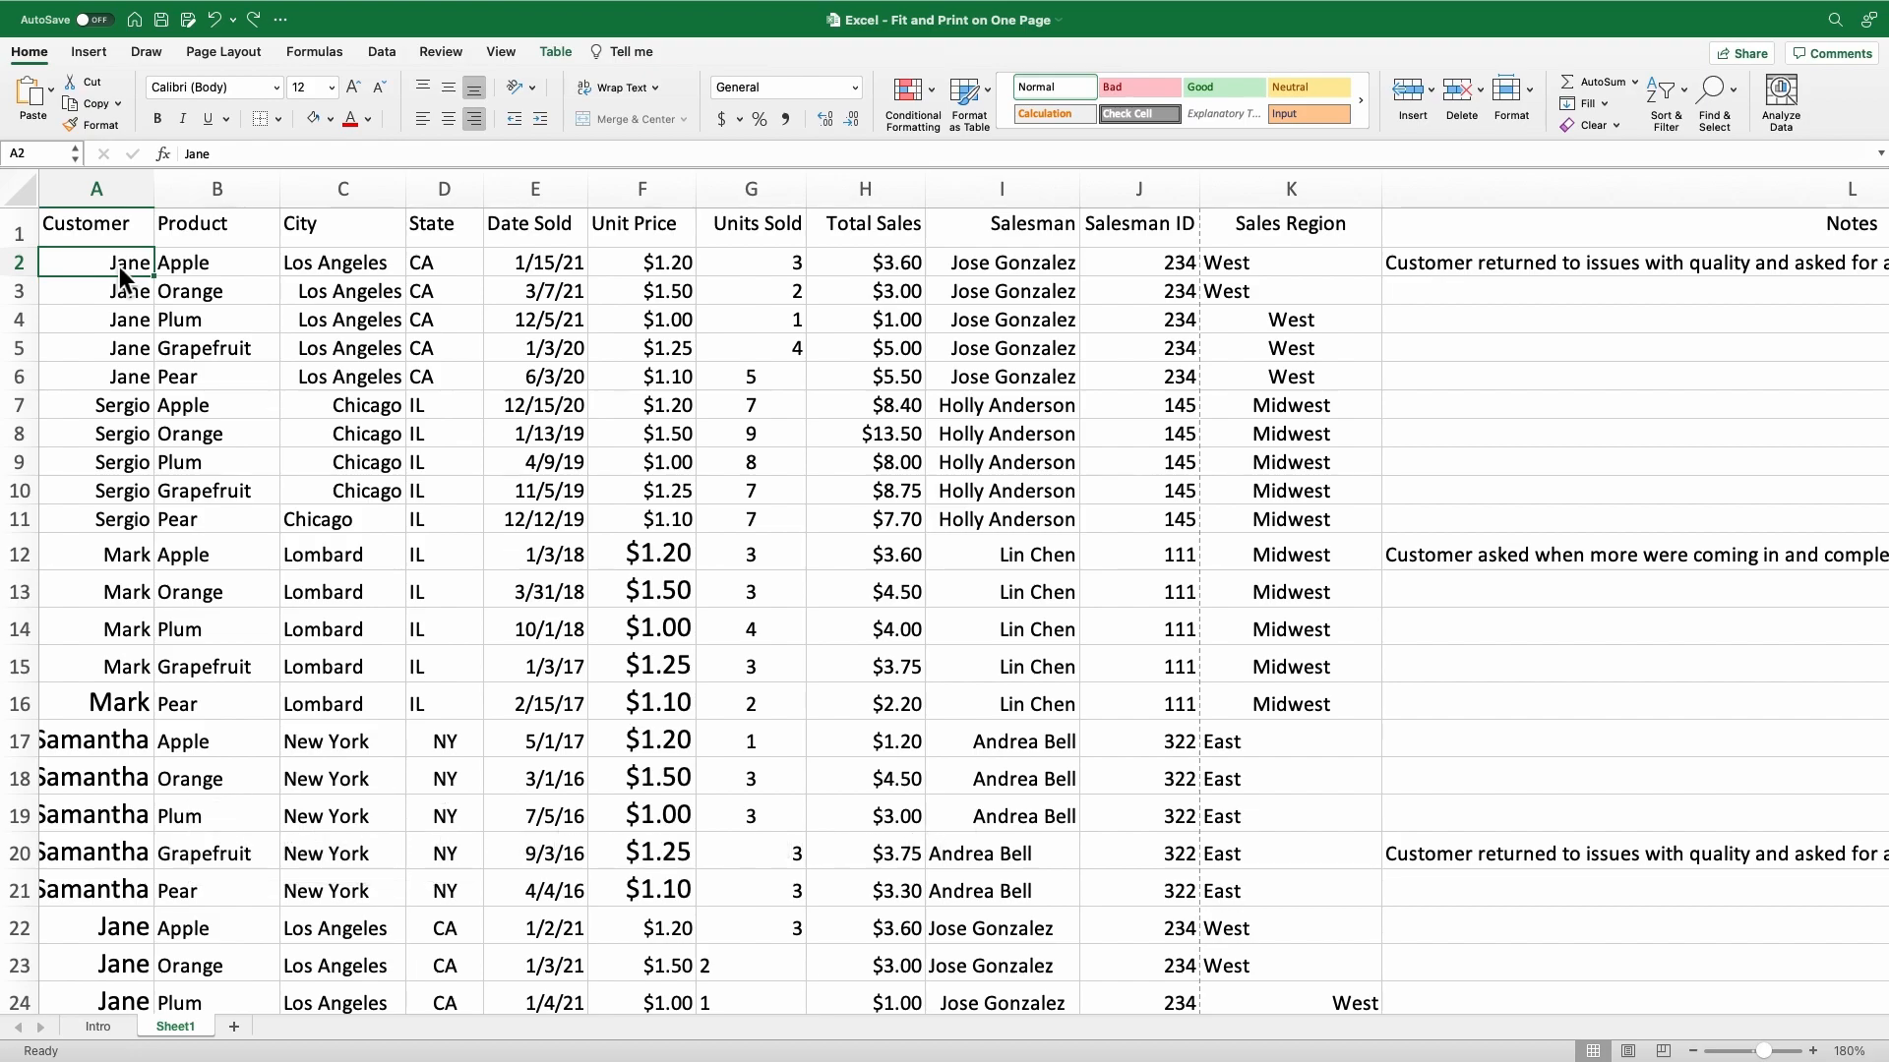
# Apply All Borders to the whole sales table on Sheet1, including the header row.
pyautogui.click(117, 238)
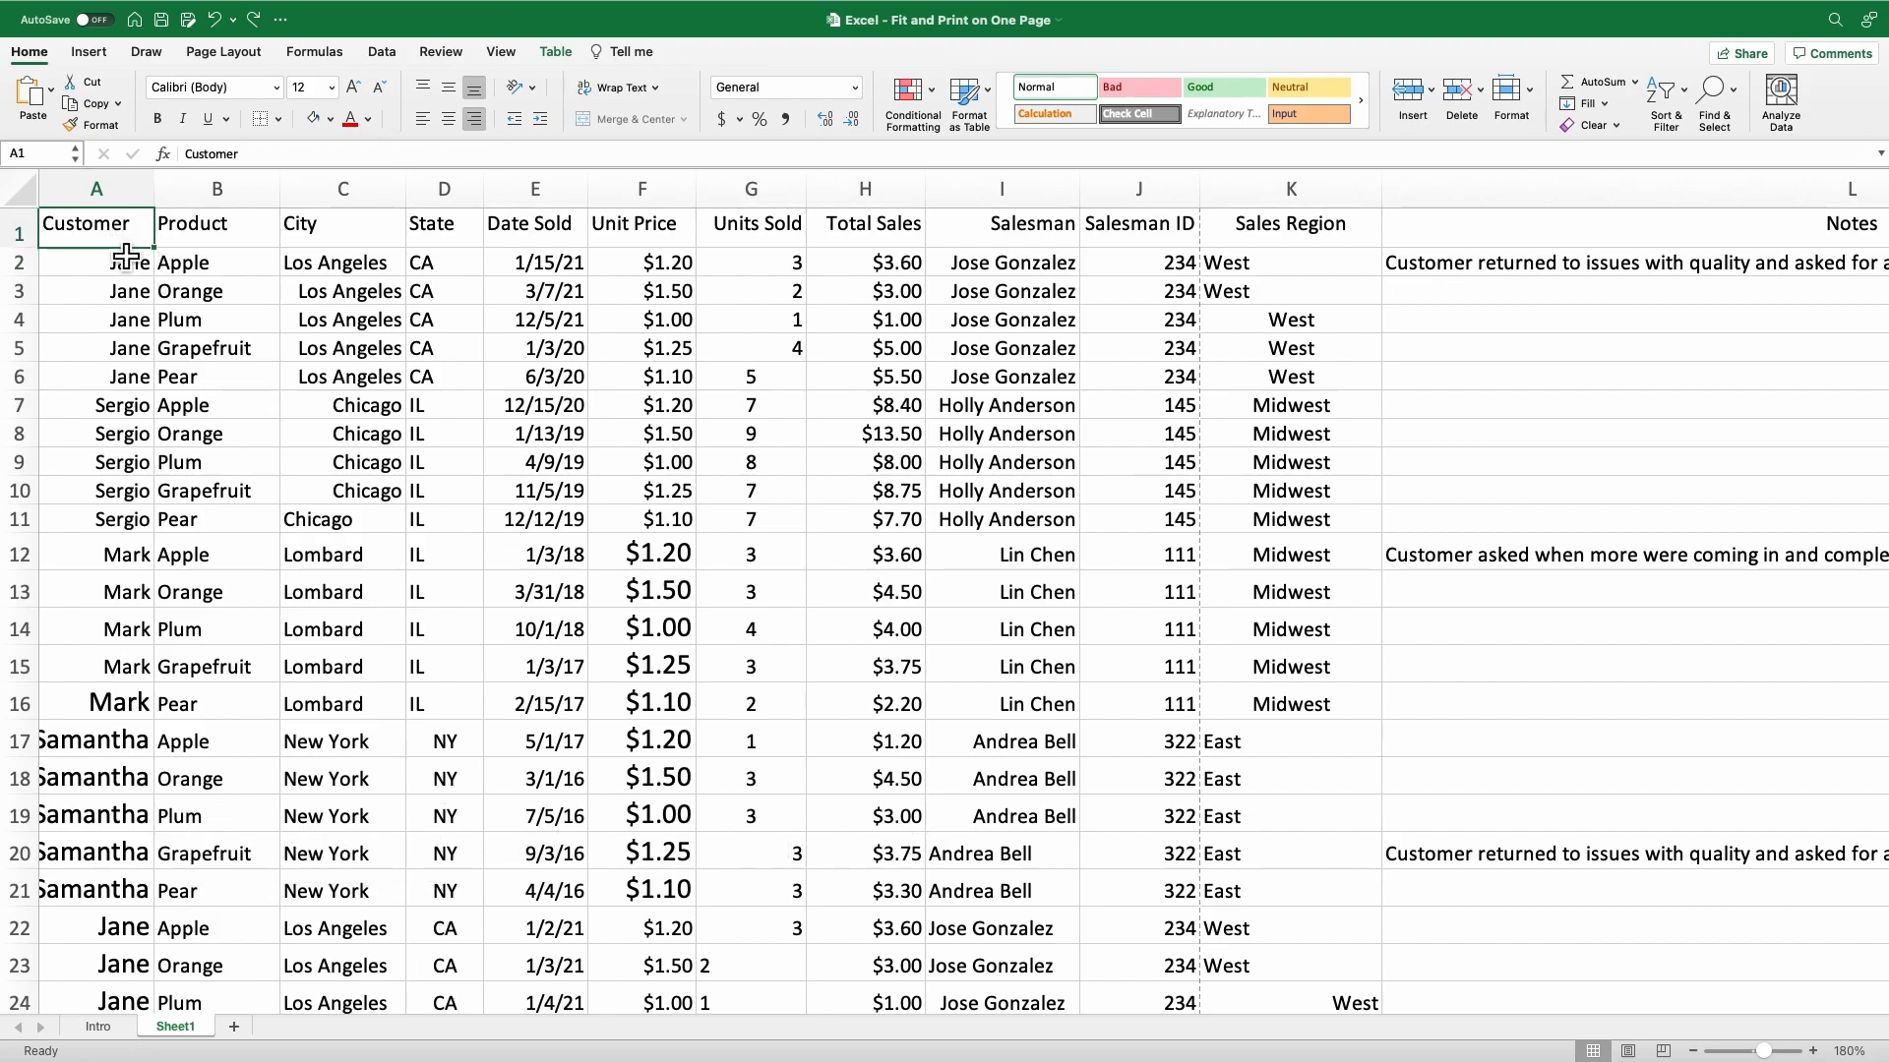
pyautogui.scroll(-10, 1340, 638)
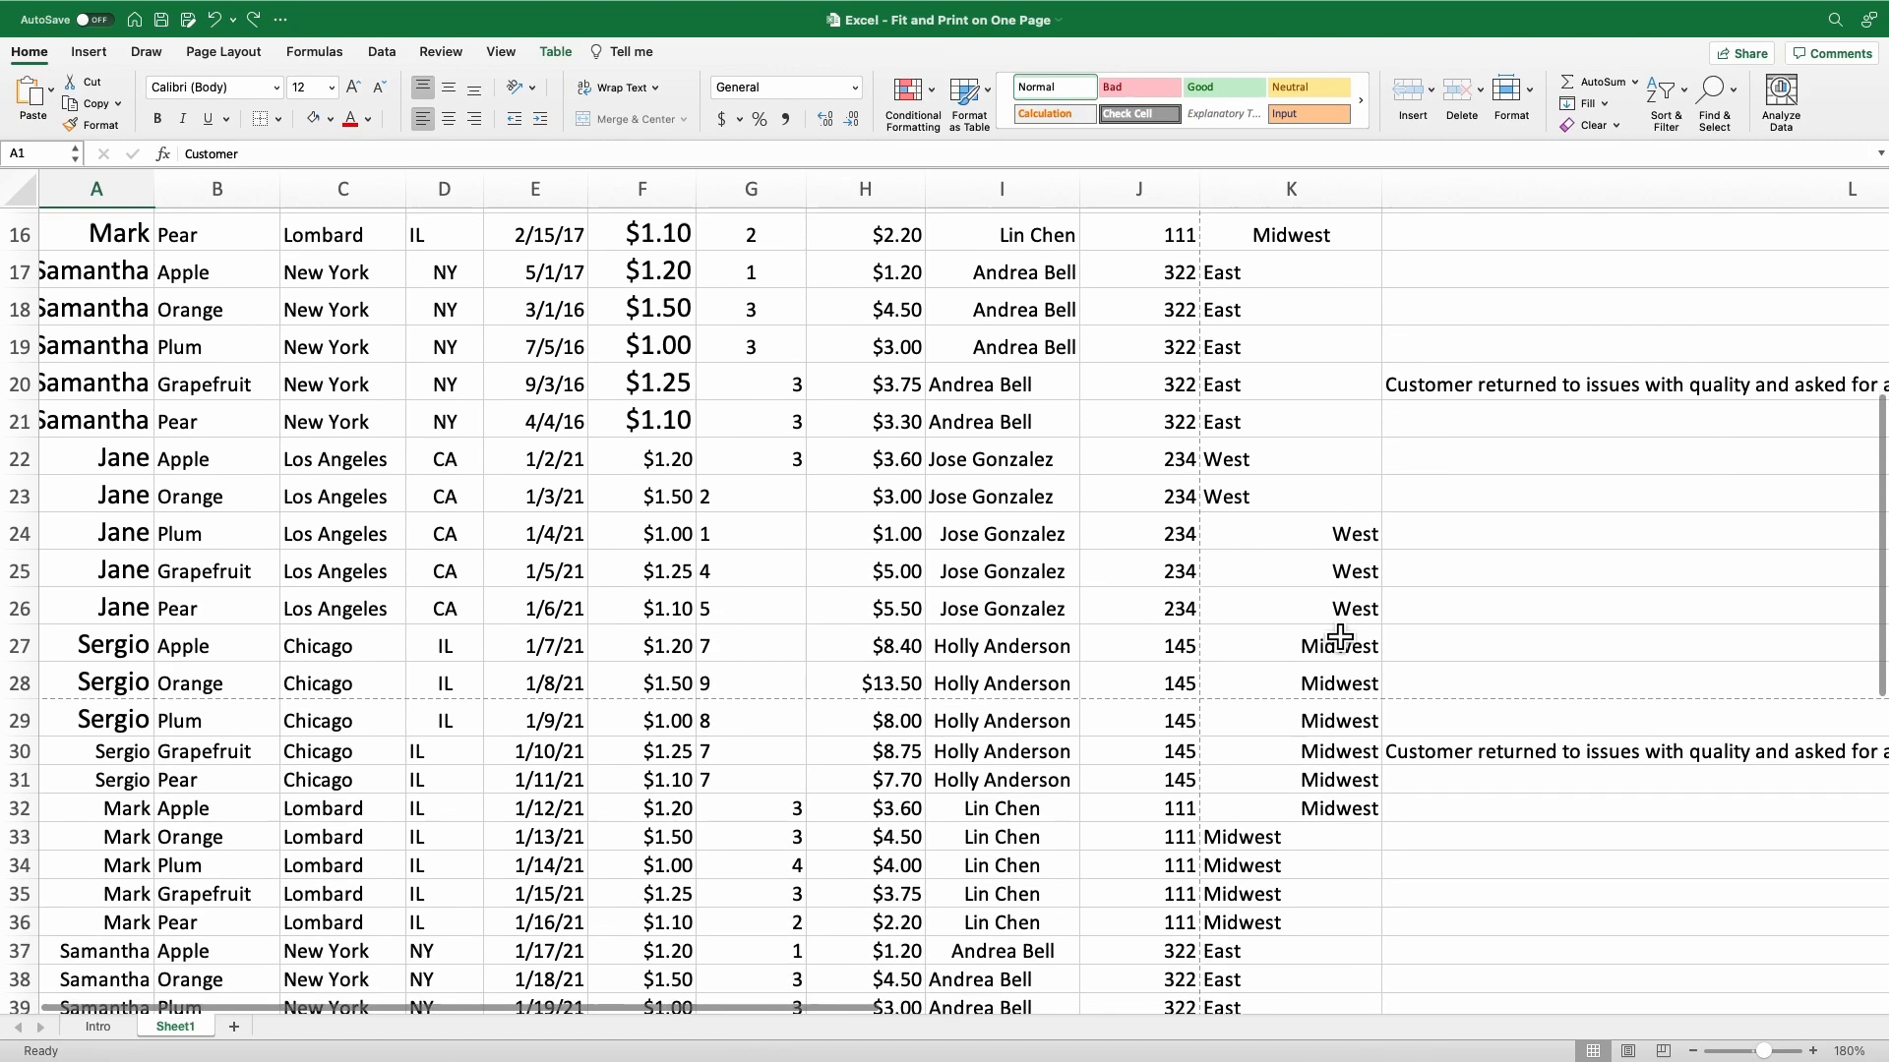
pyautogui.scroll(-2, 1340, 637)
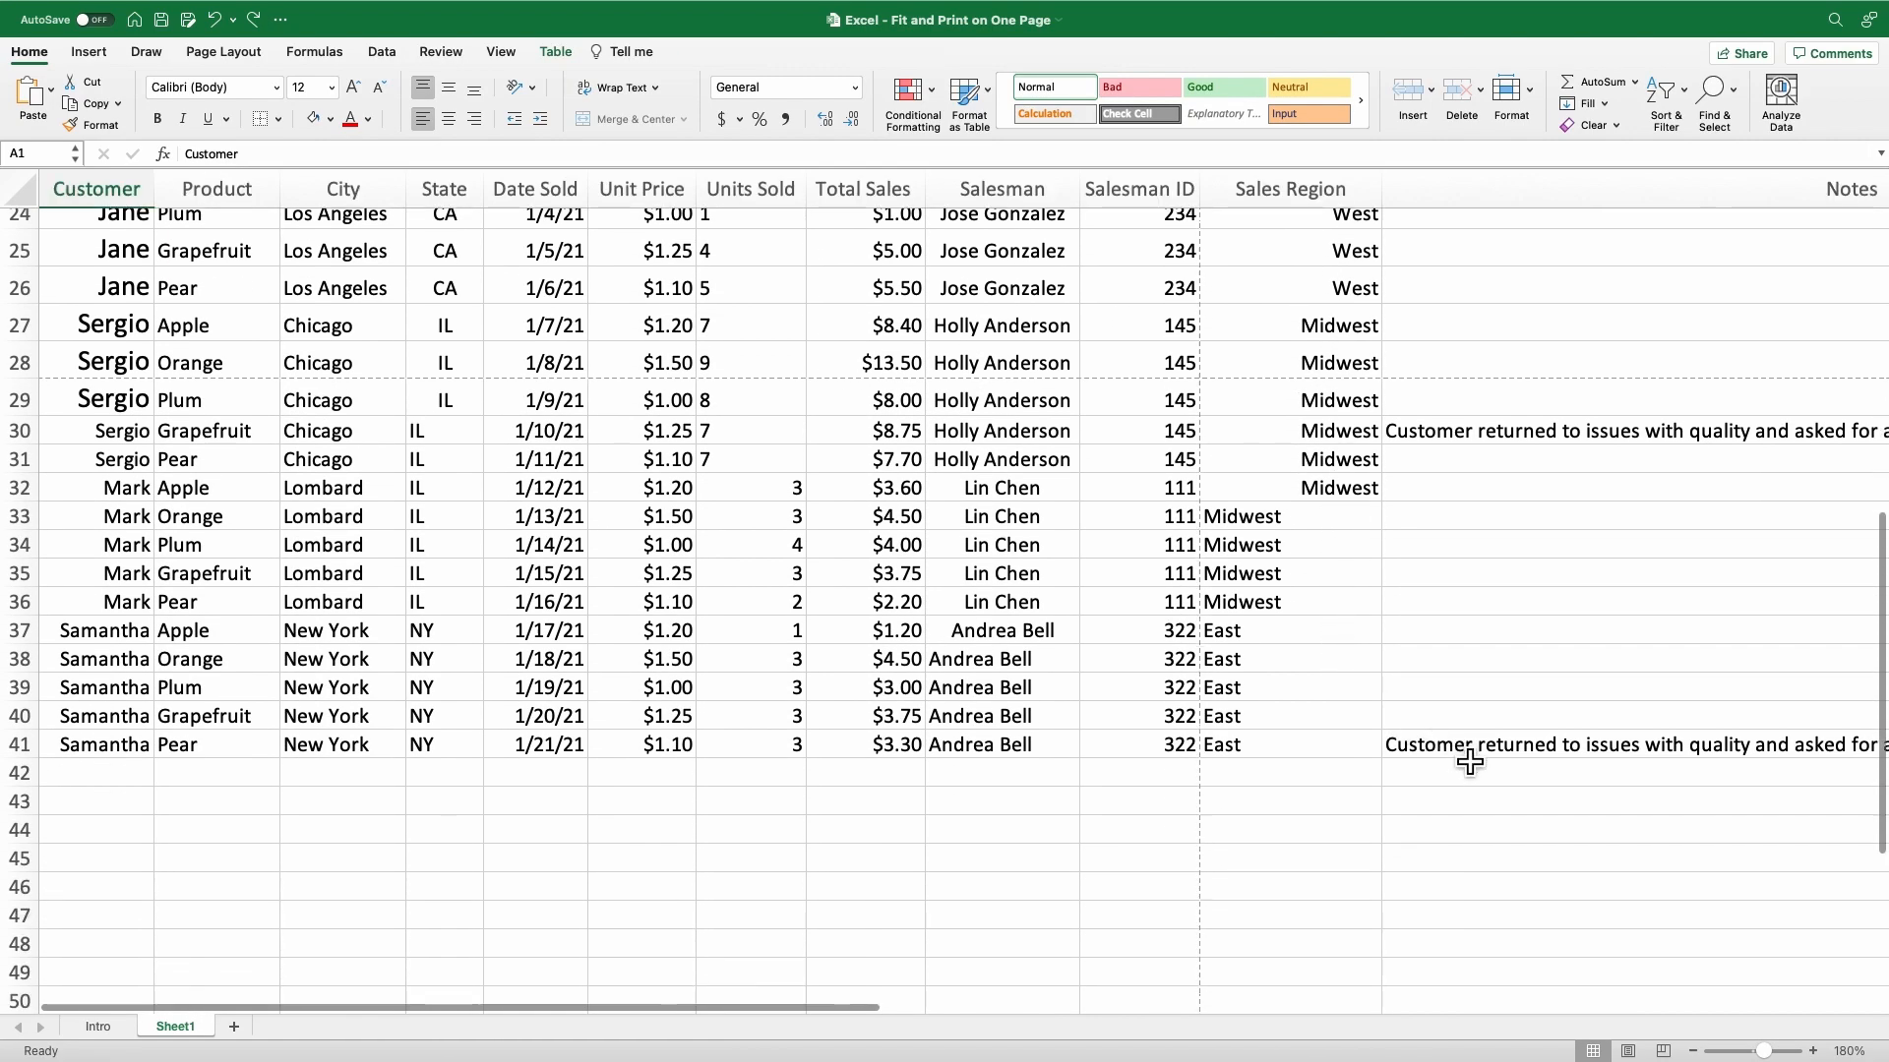
pyautogui.press('super+a')
pyautogui.scroll(1, 1269, 552)
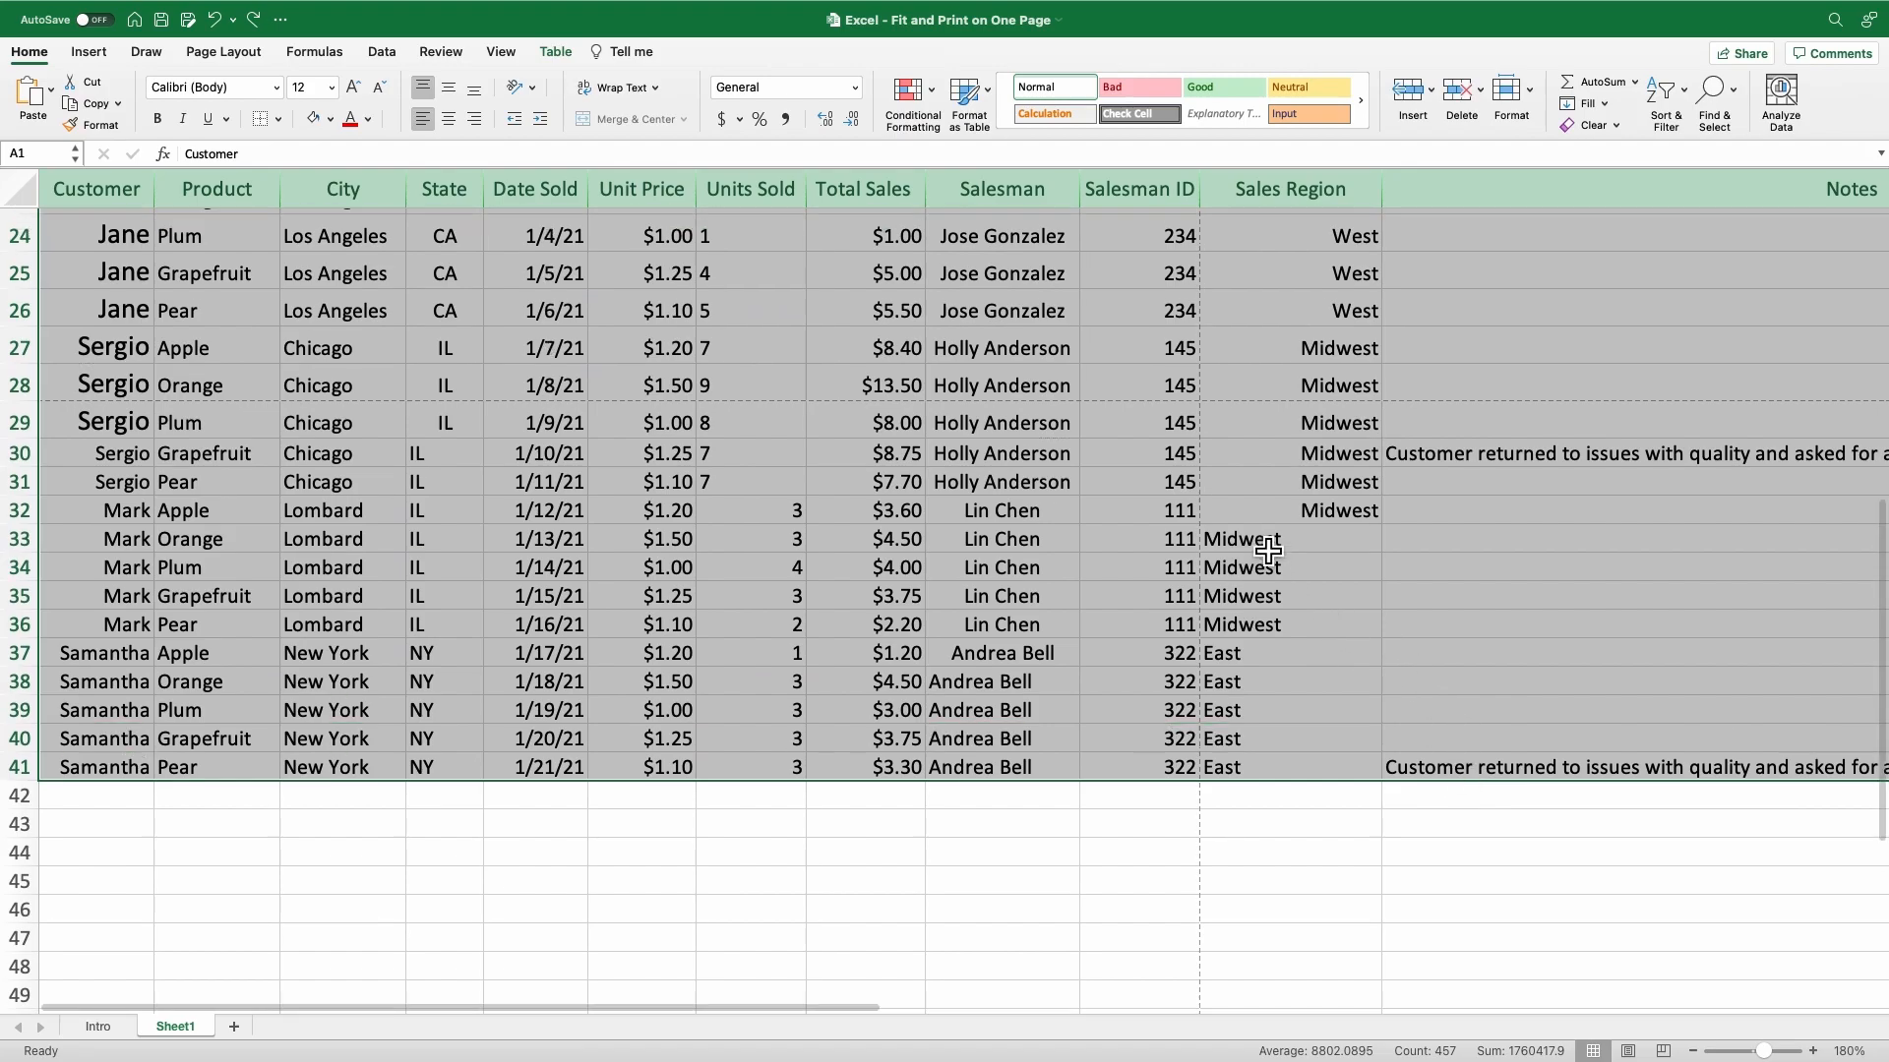
pyautogui.scroll(12, 1269, 552)
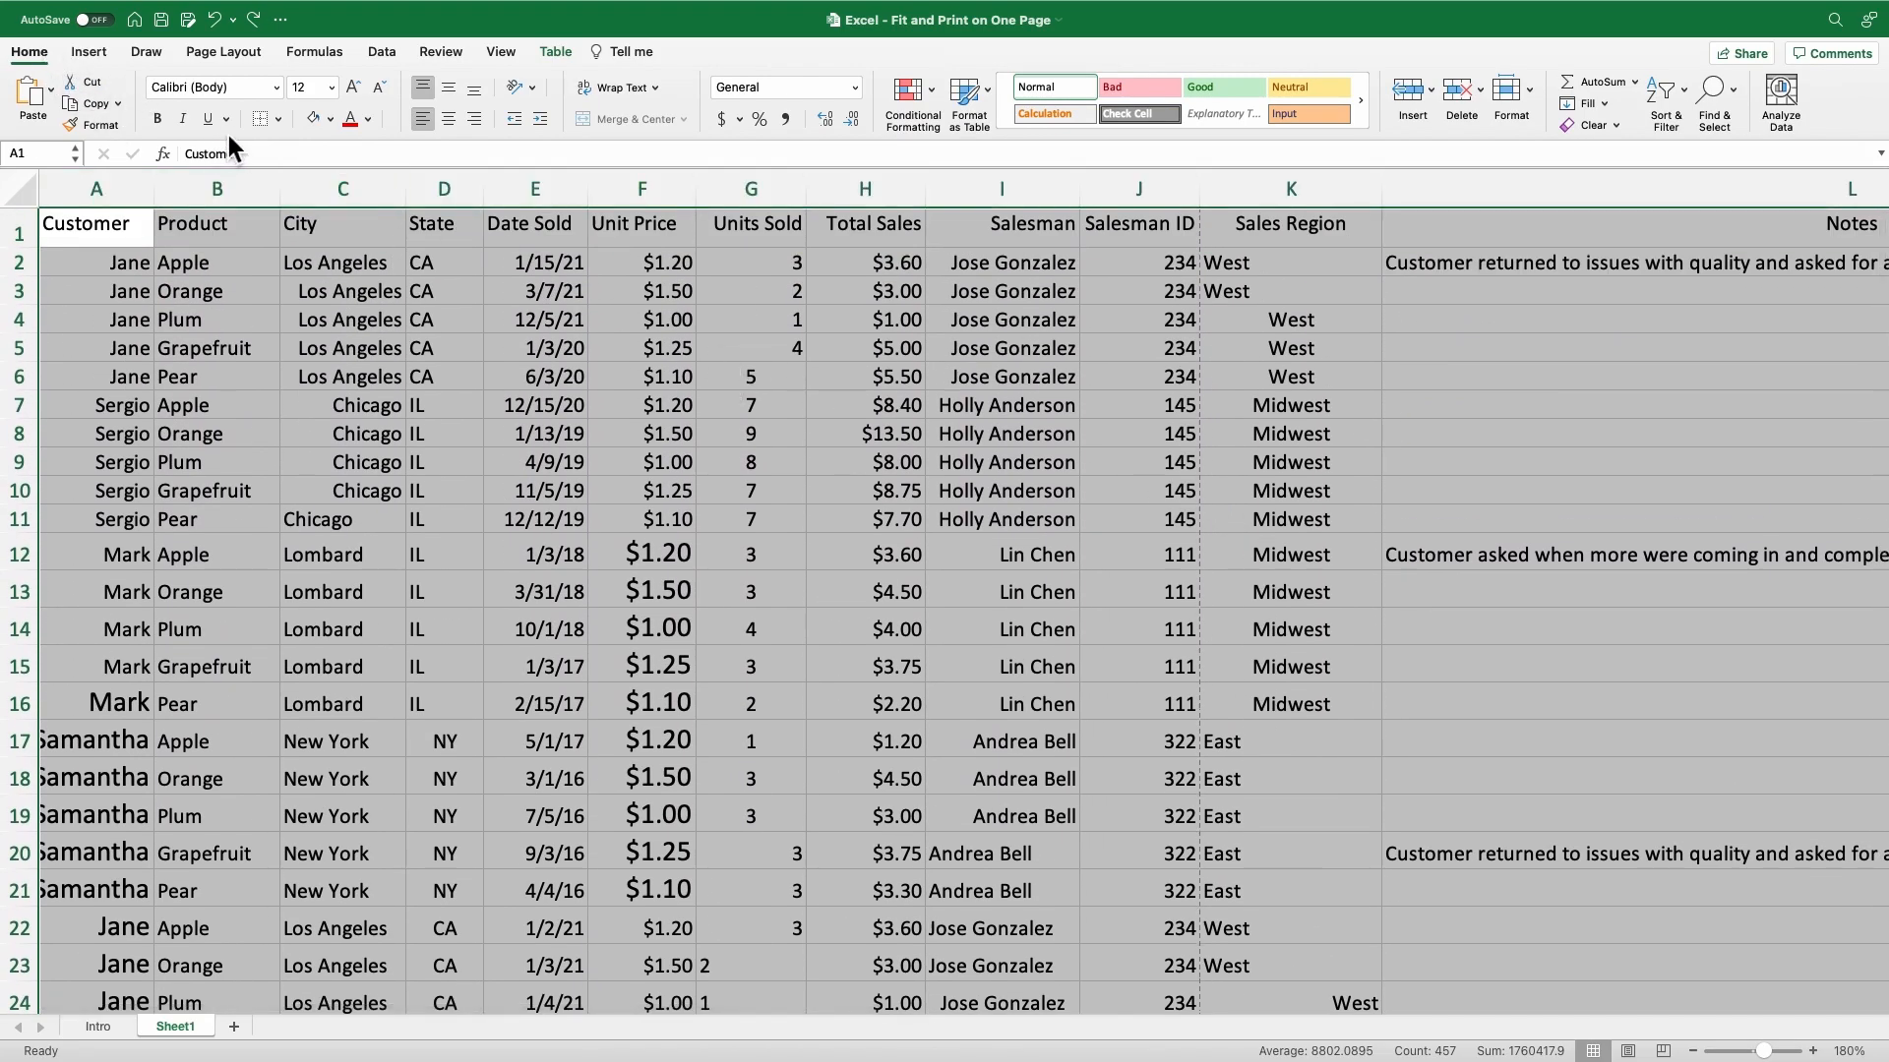
pyautogui.click(280, 119)
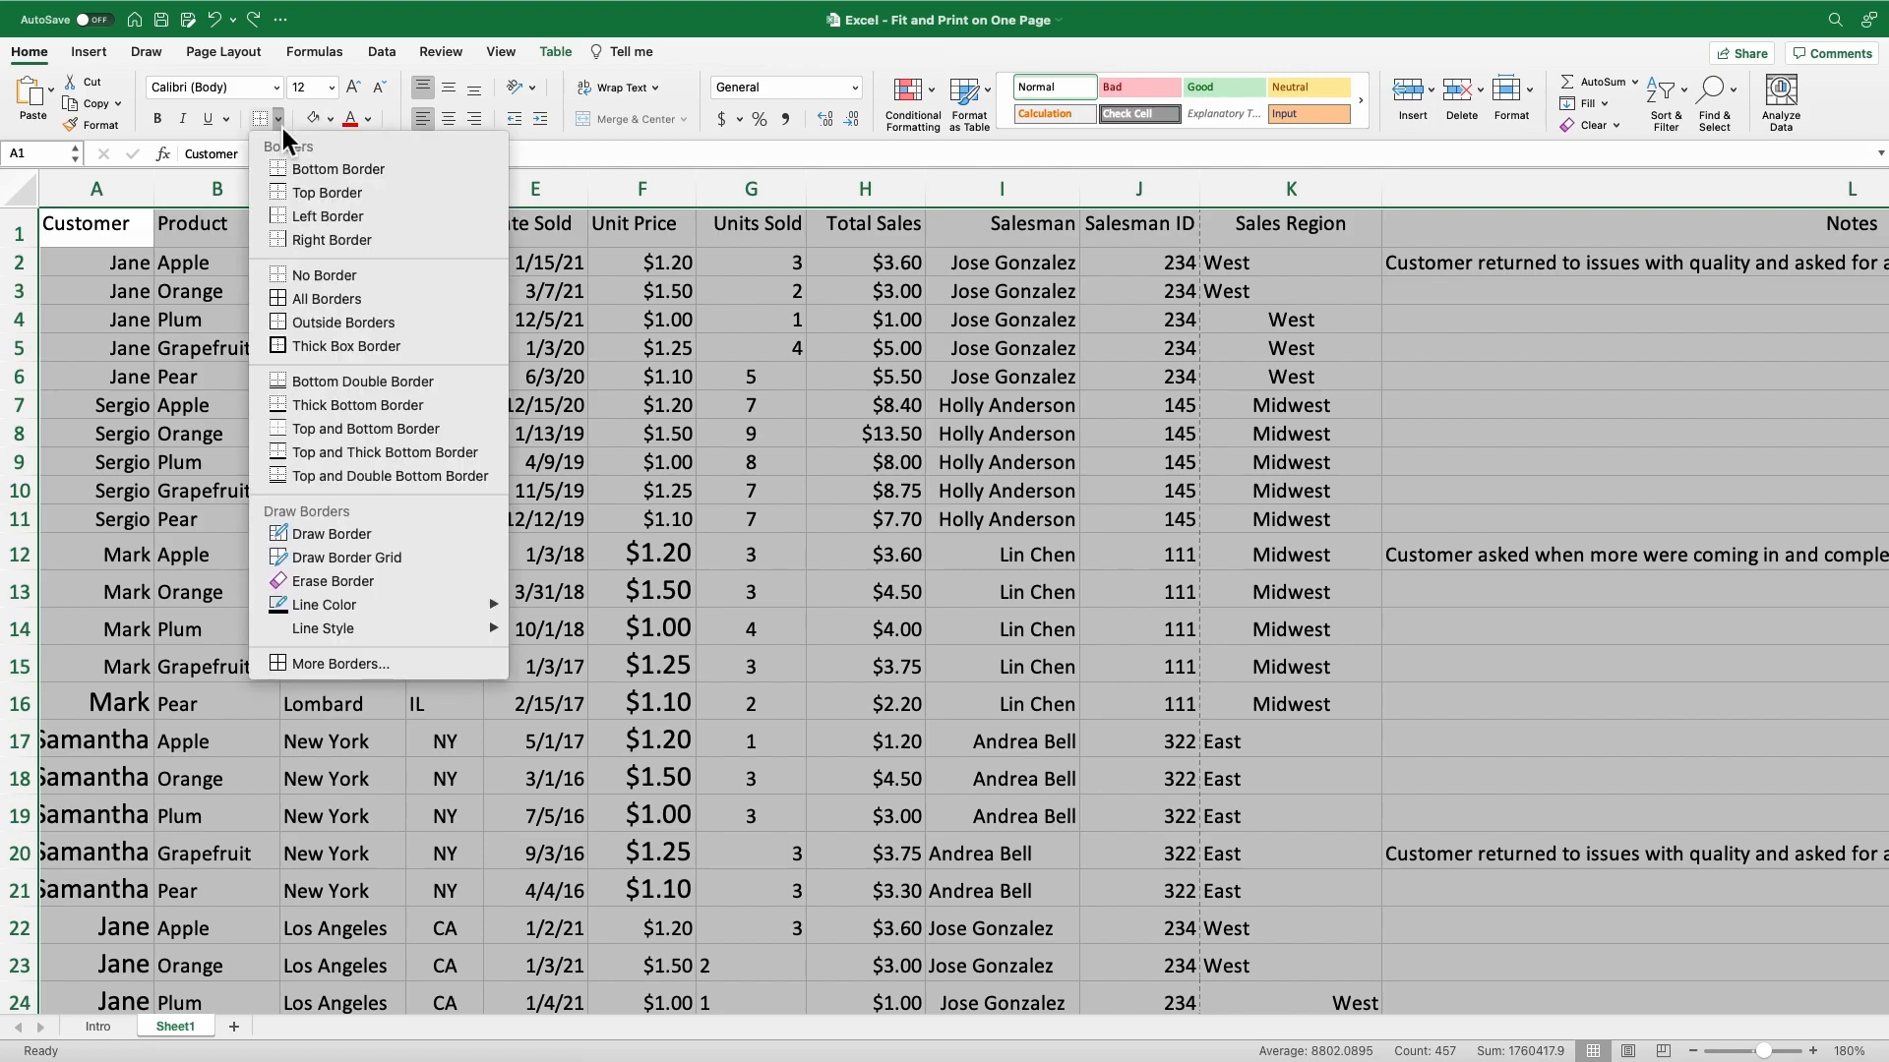
pyautogui.click(311, 297)
pyautogui.click(254, 274)
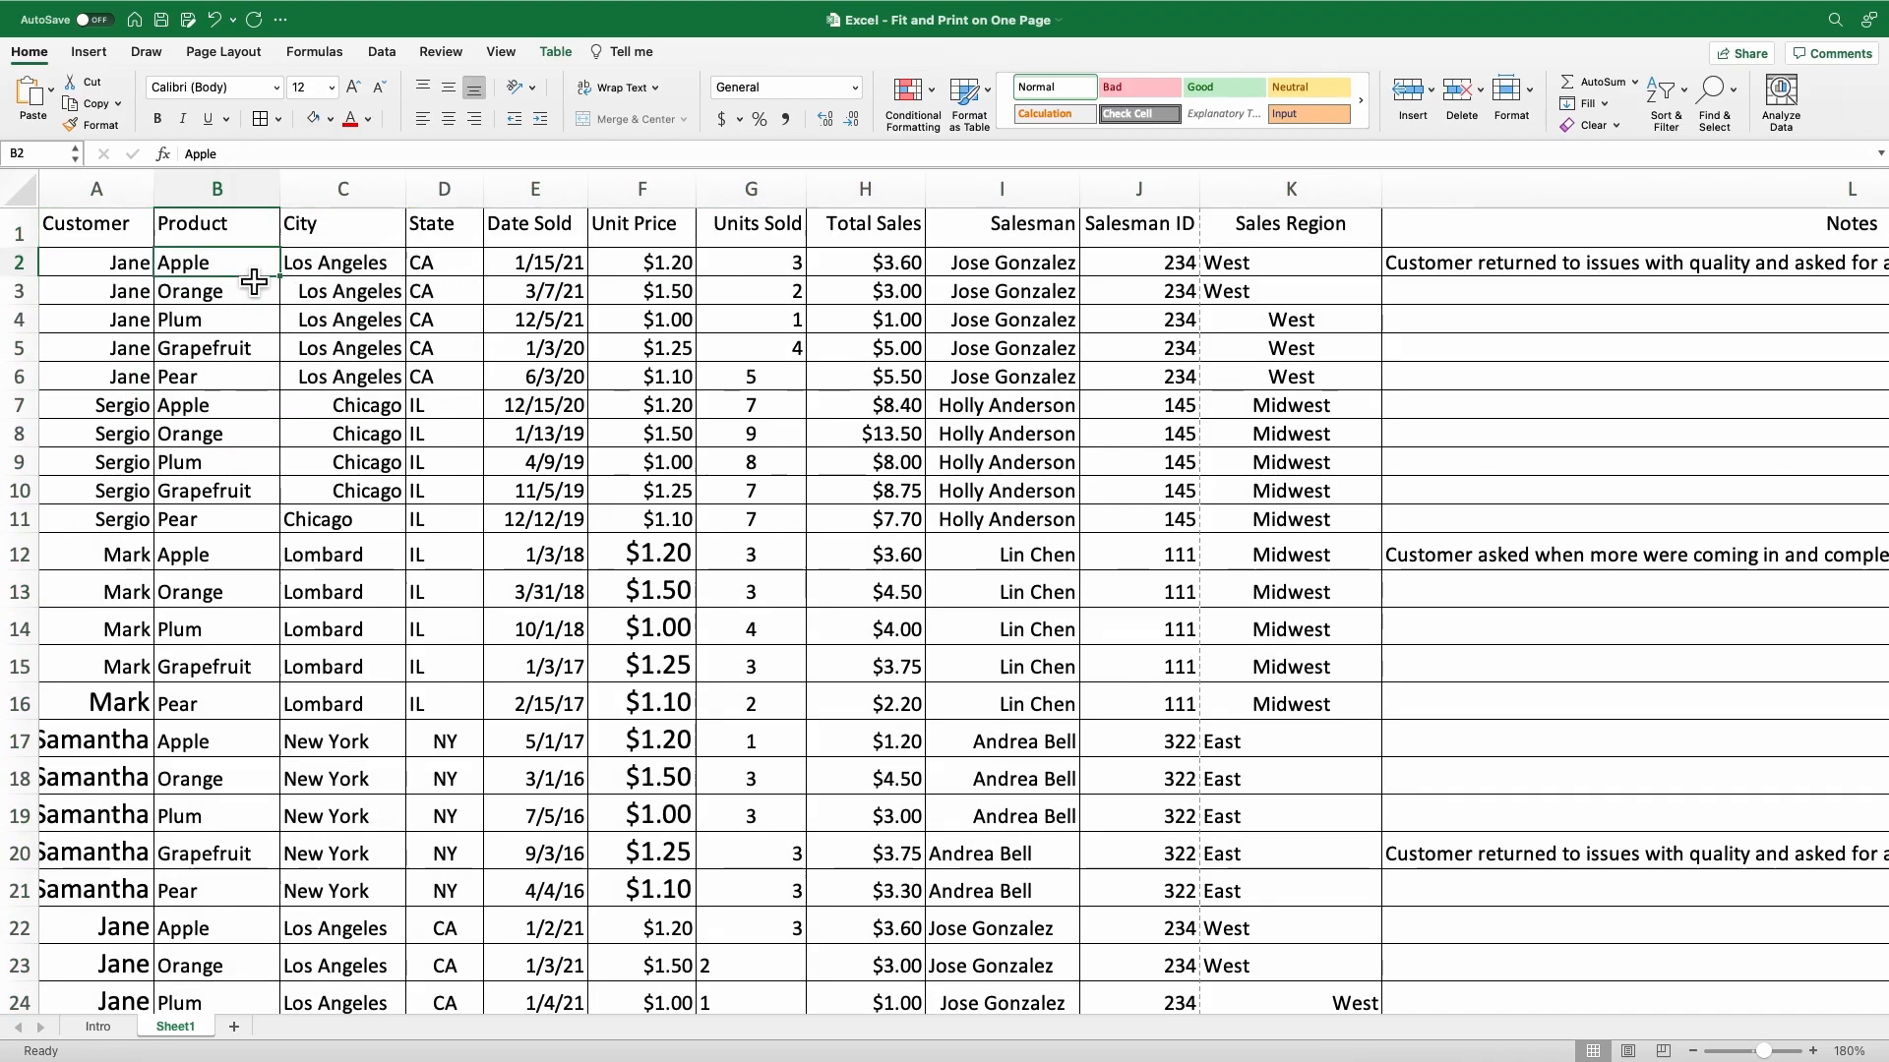
# Fill the table's header row from Customer to Notes with a light blue theme color.
pyautogui.click(111, 234)
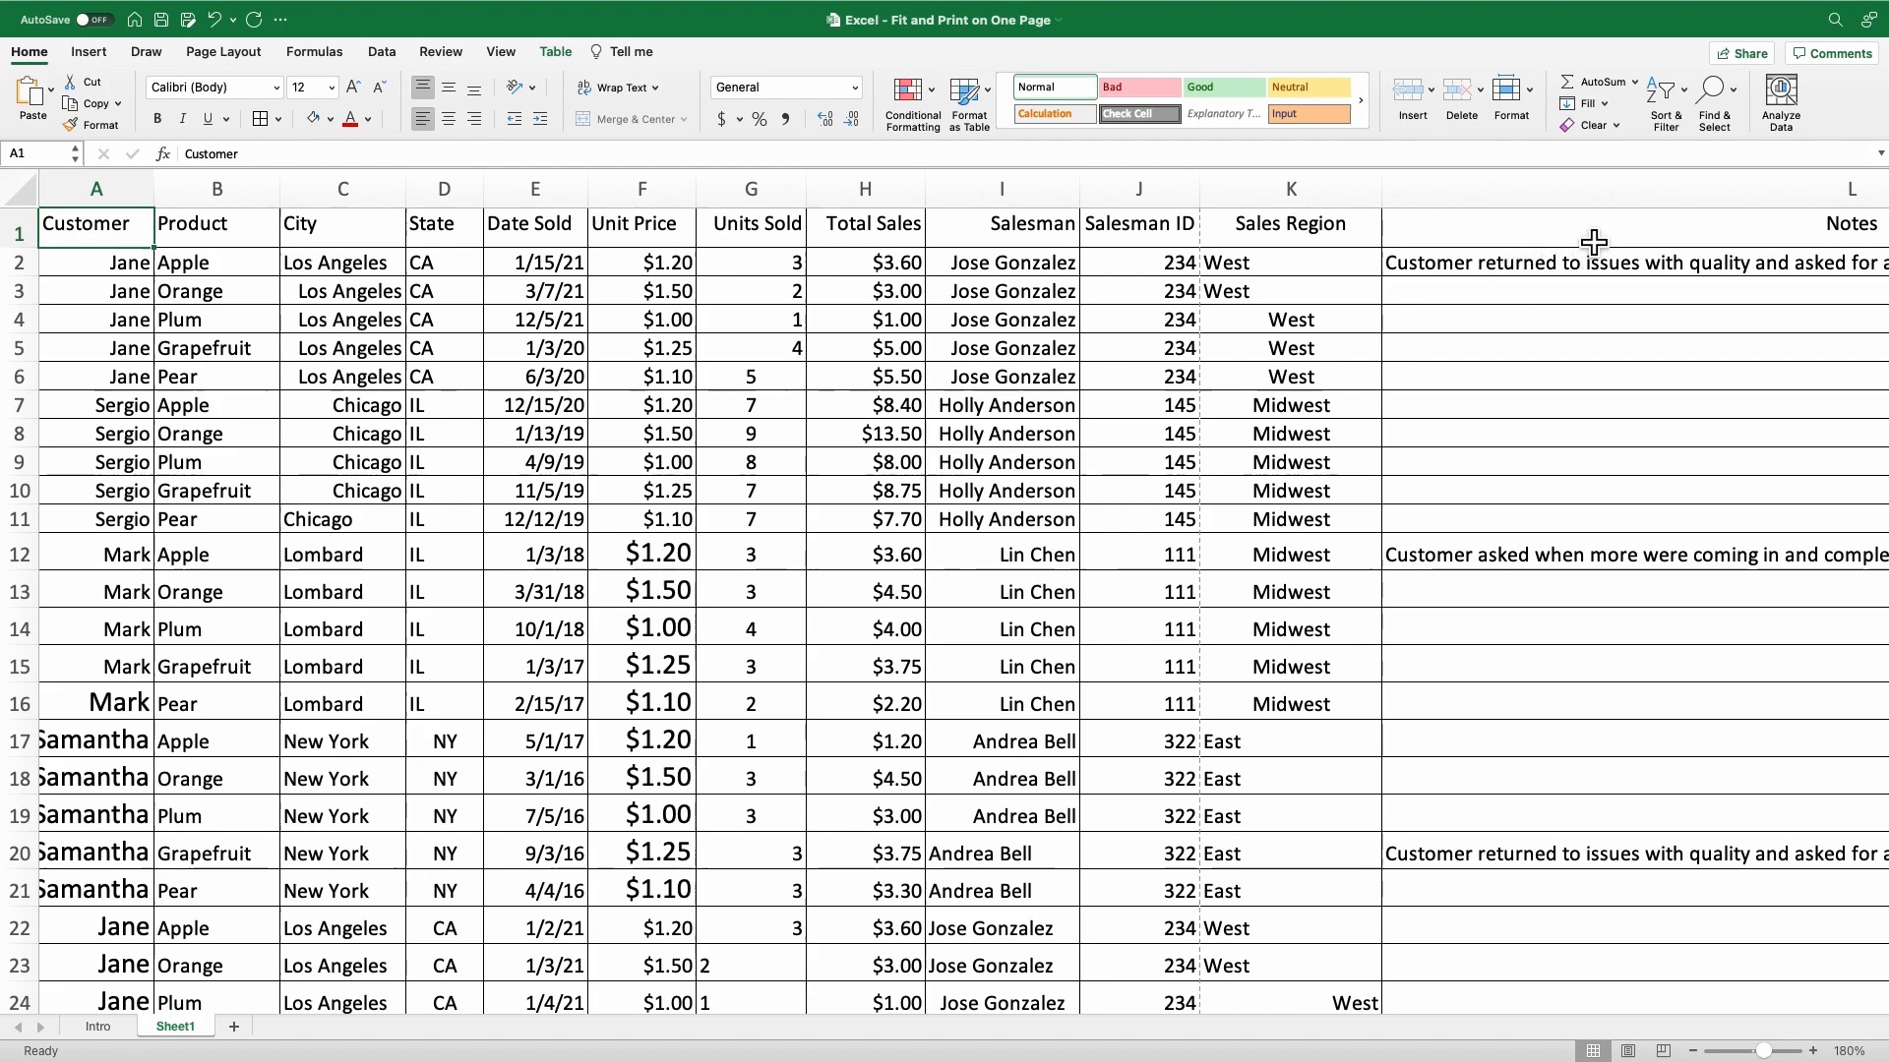
pyautogui.press('super+shift+Right')
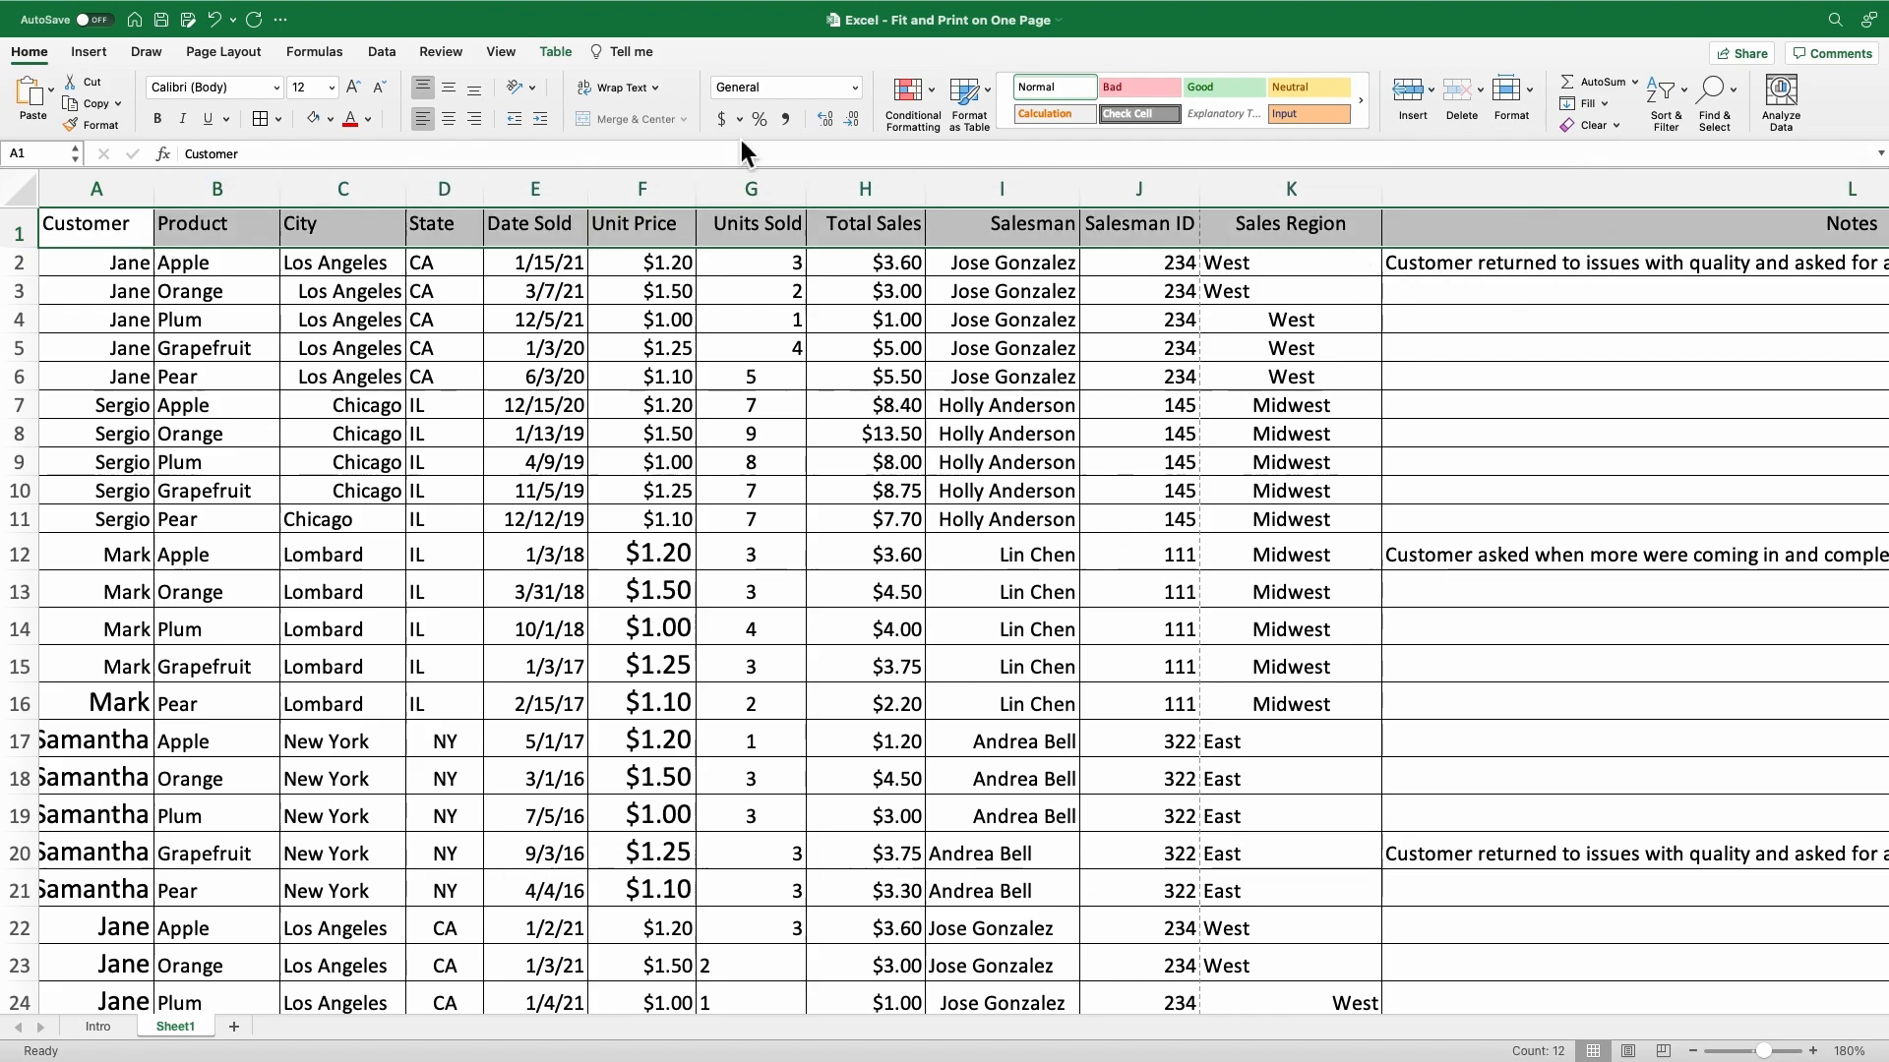
pyautogui.click(333, 120)
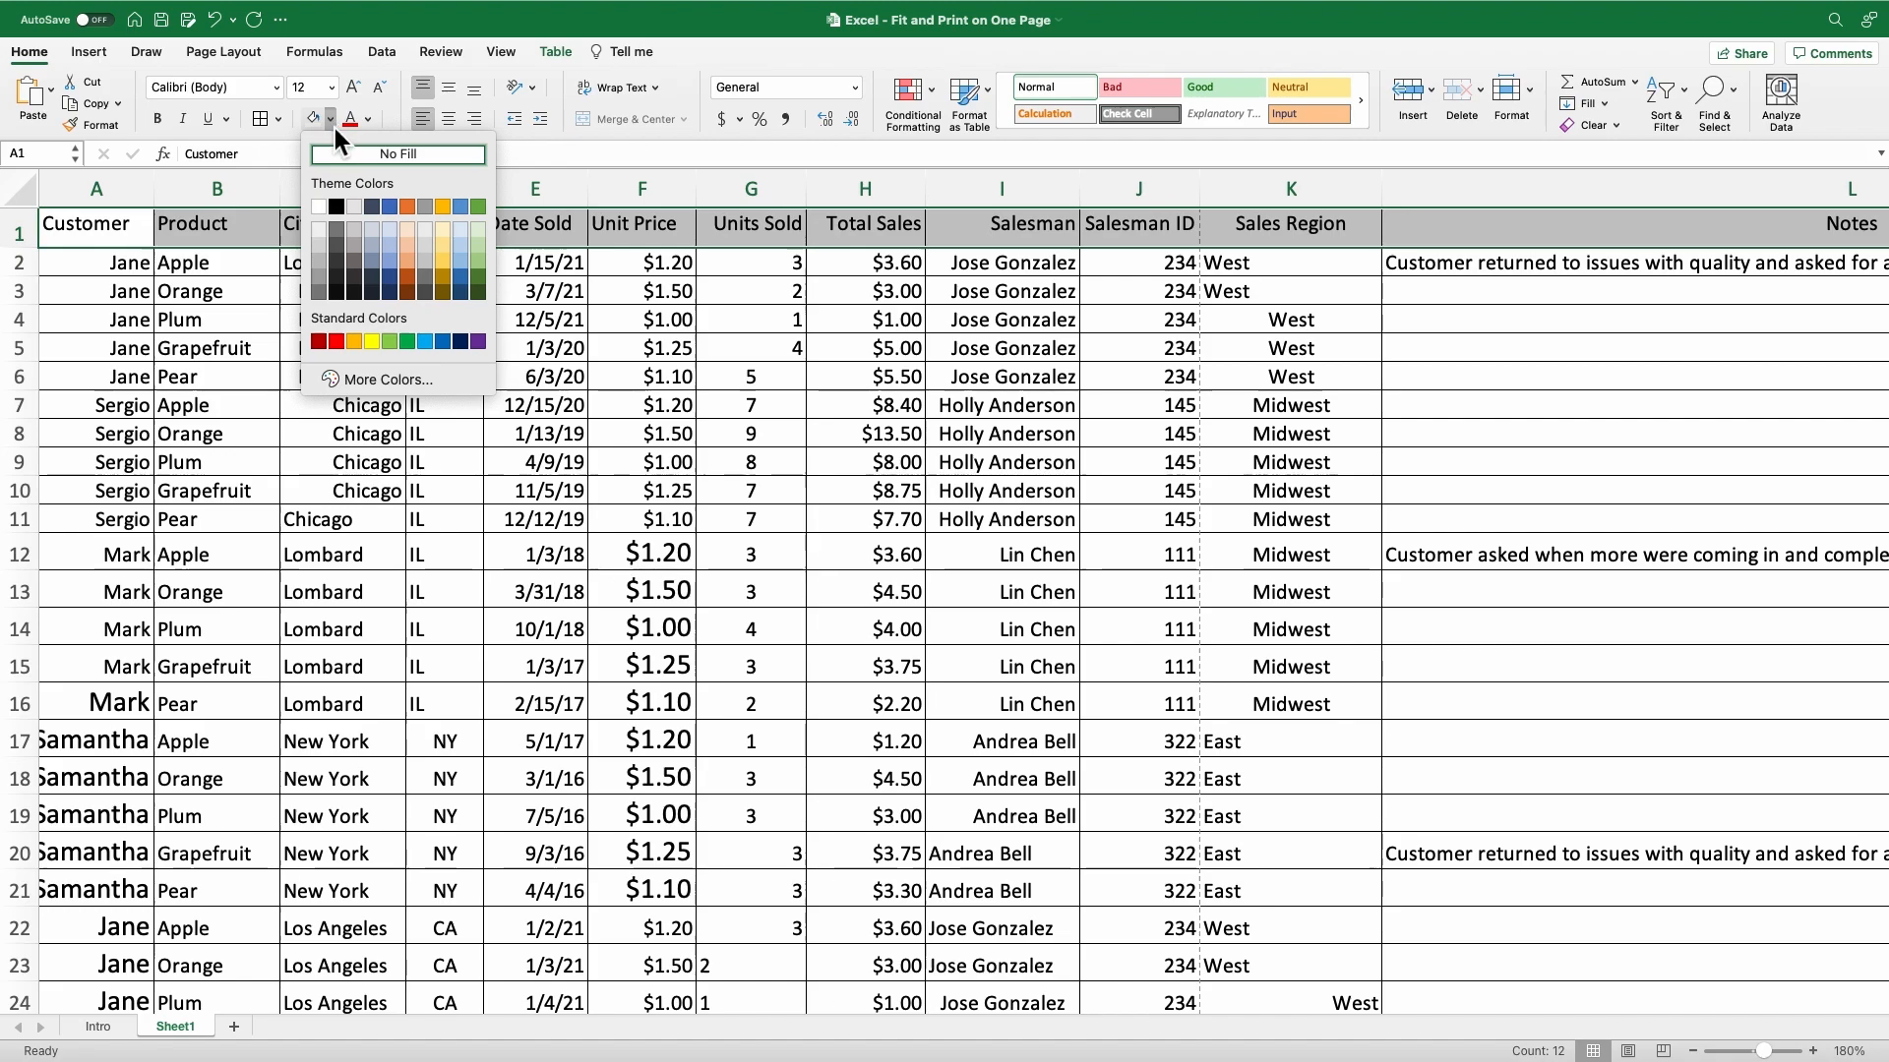
pyautogui.click(391, 229)
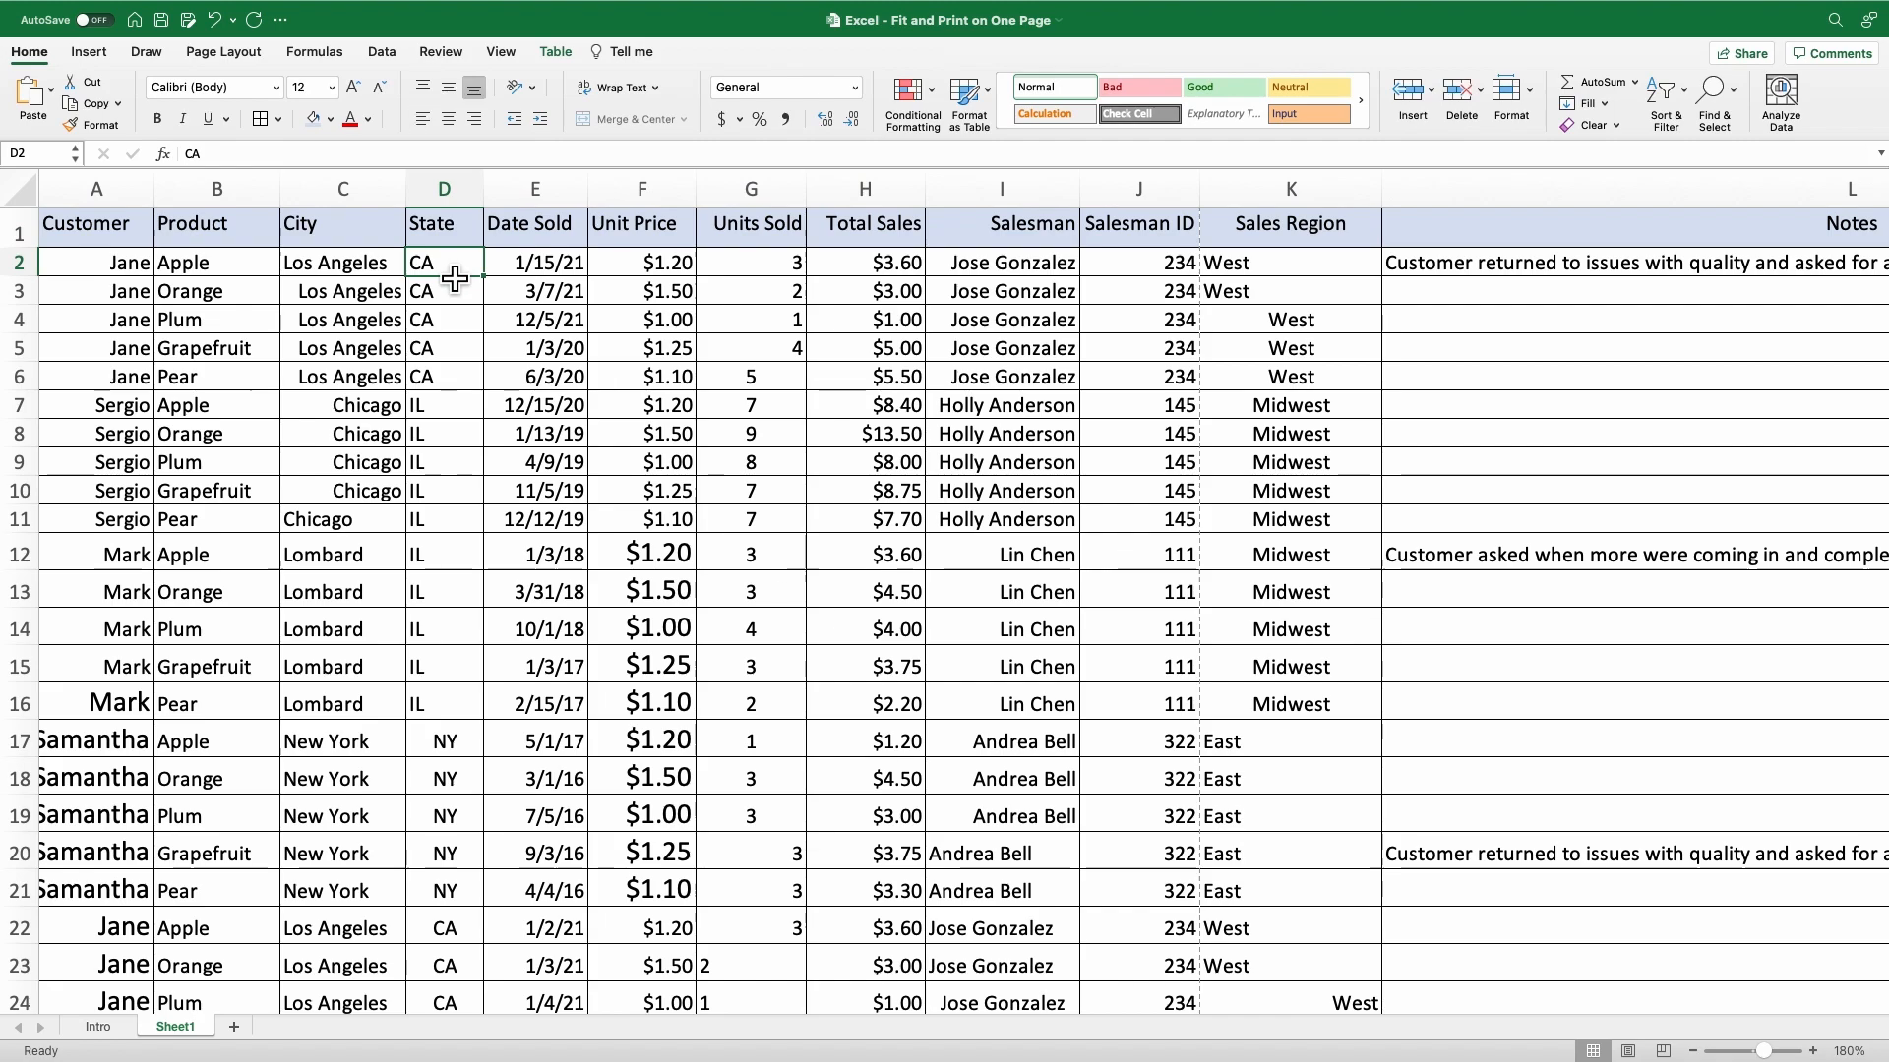
pyautogui.click(895, 268)
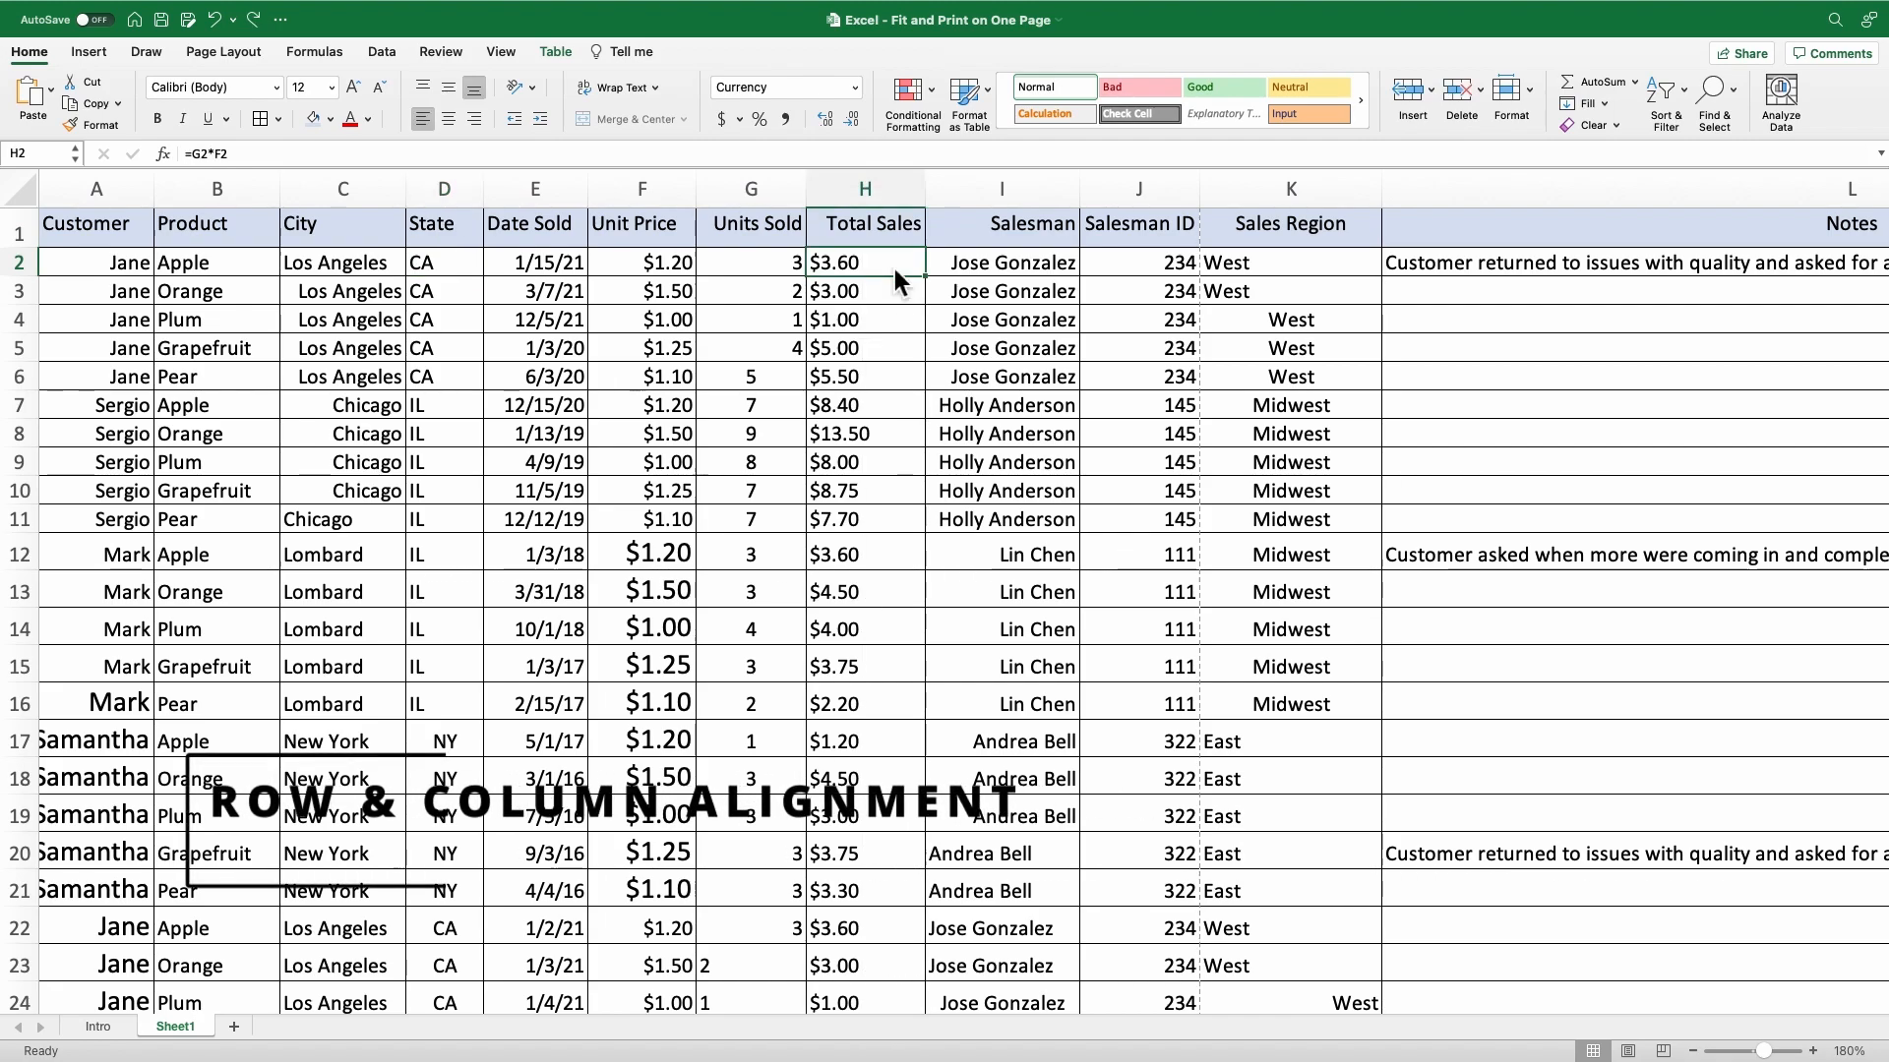
# Left-align all the table's data rows below the header.
pyautogui.click(98, 261)
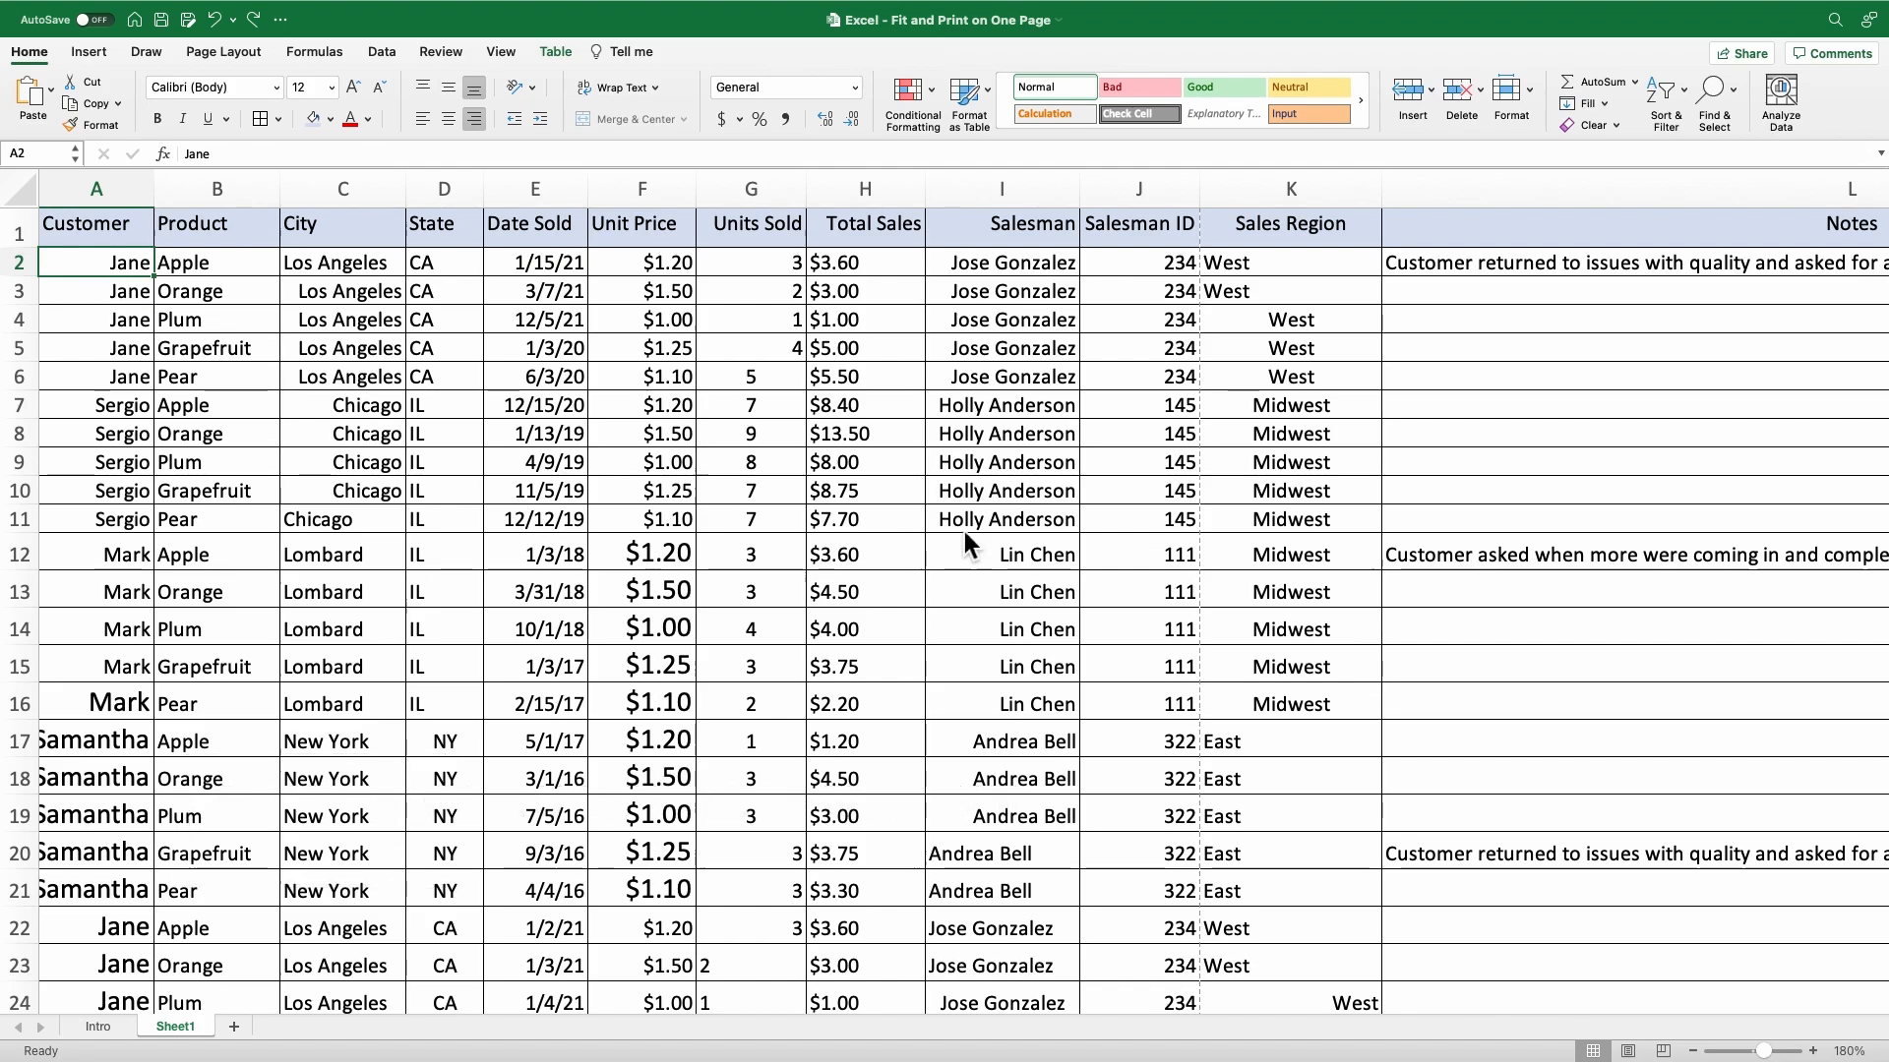
pyautogui.scroll(-10, 1378, 590)
pyautogui.scroll(-6, 1378, 584)
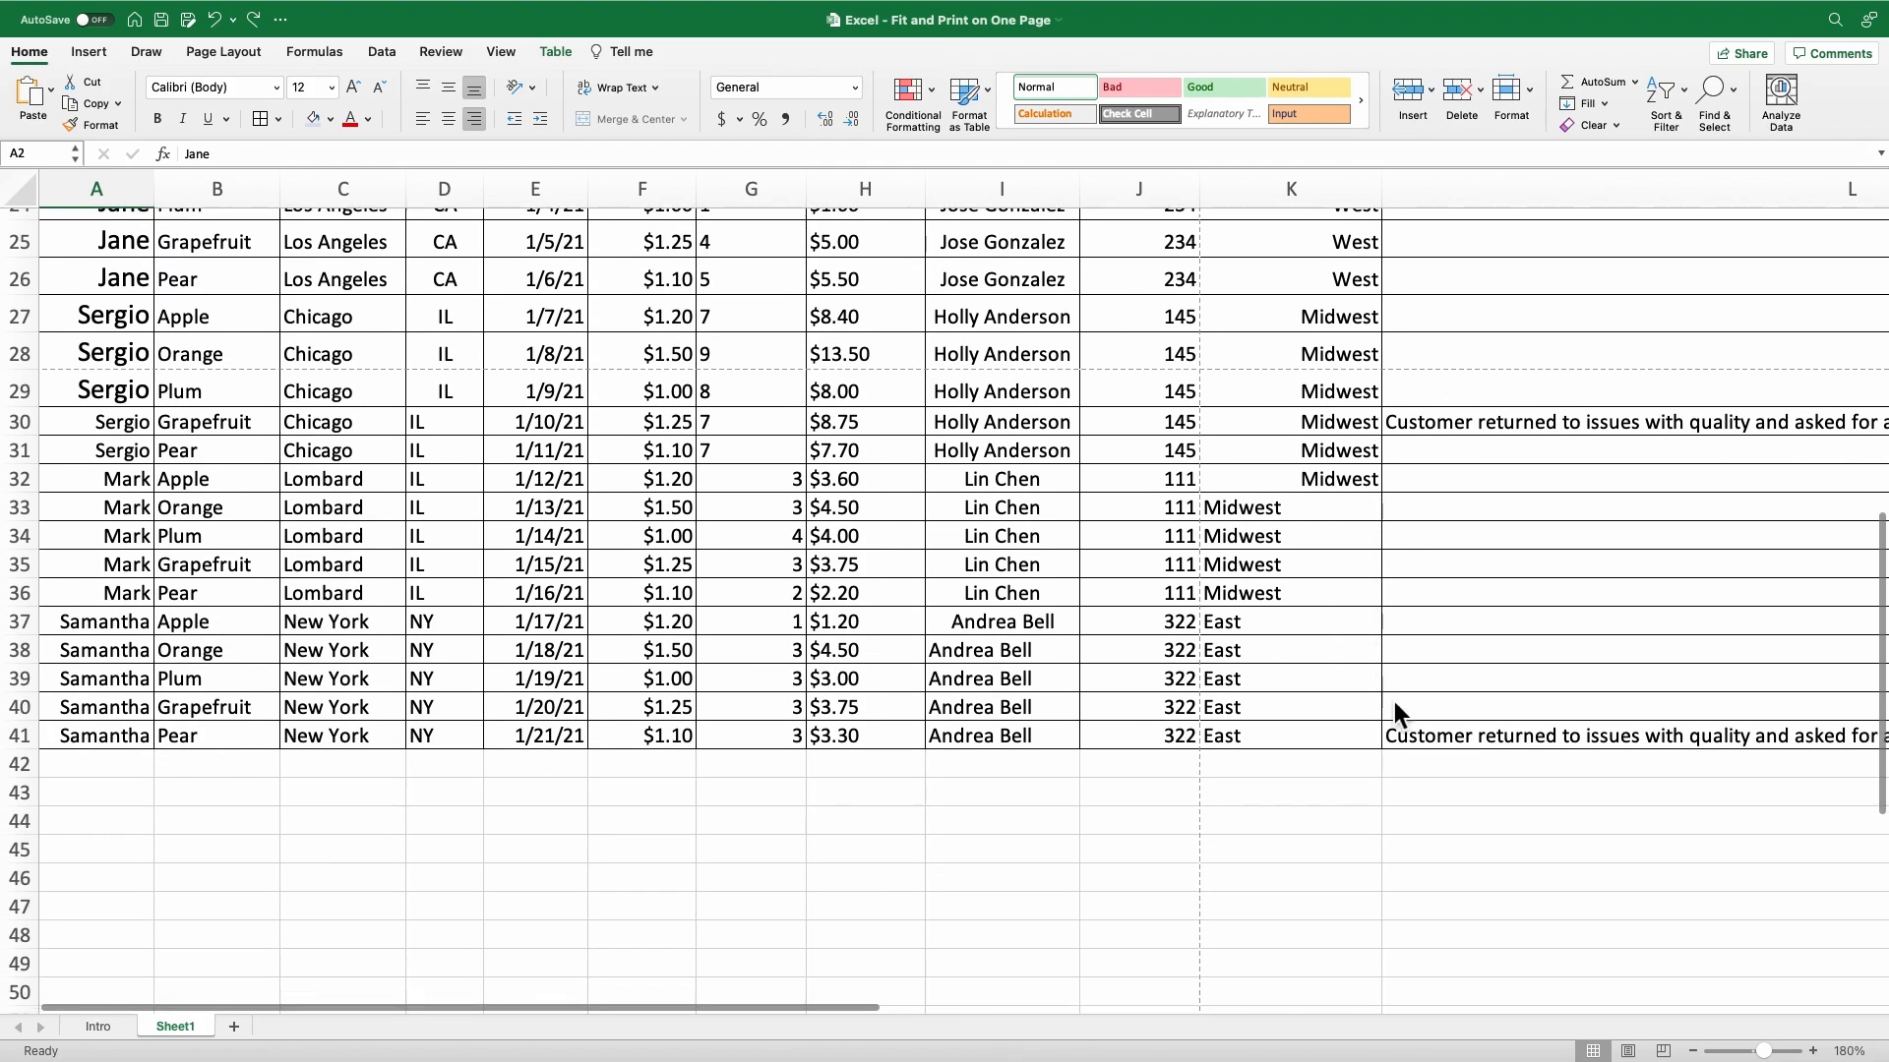
pyautogui.press('super+a')
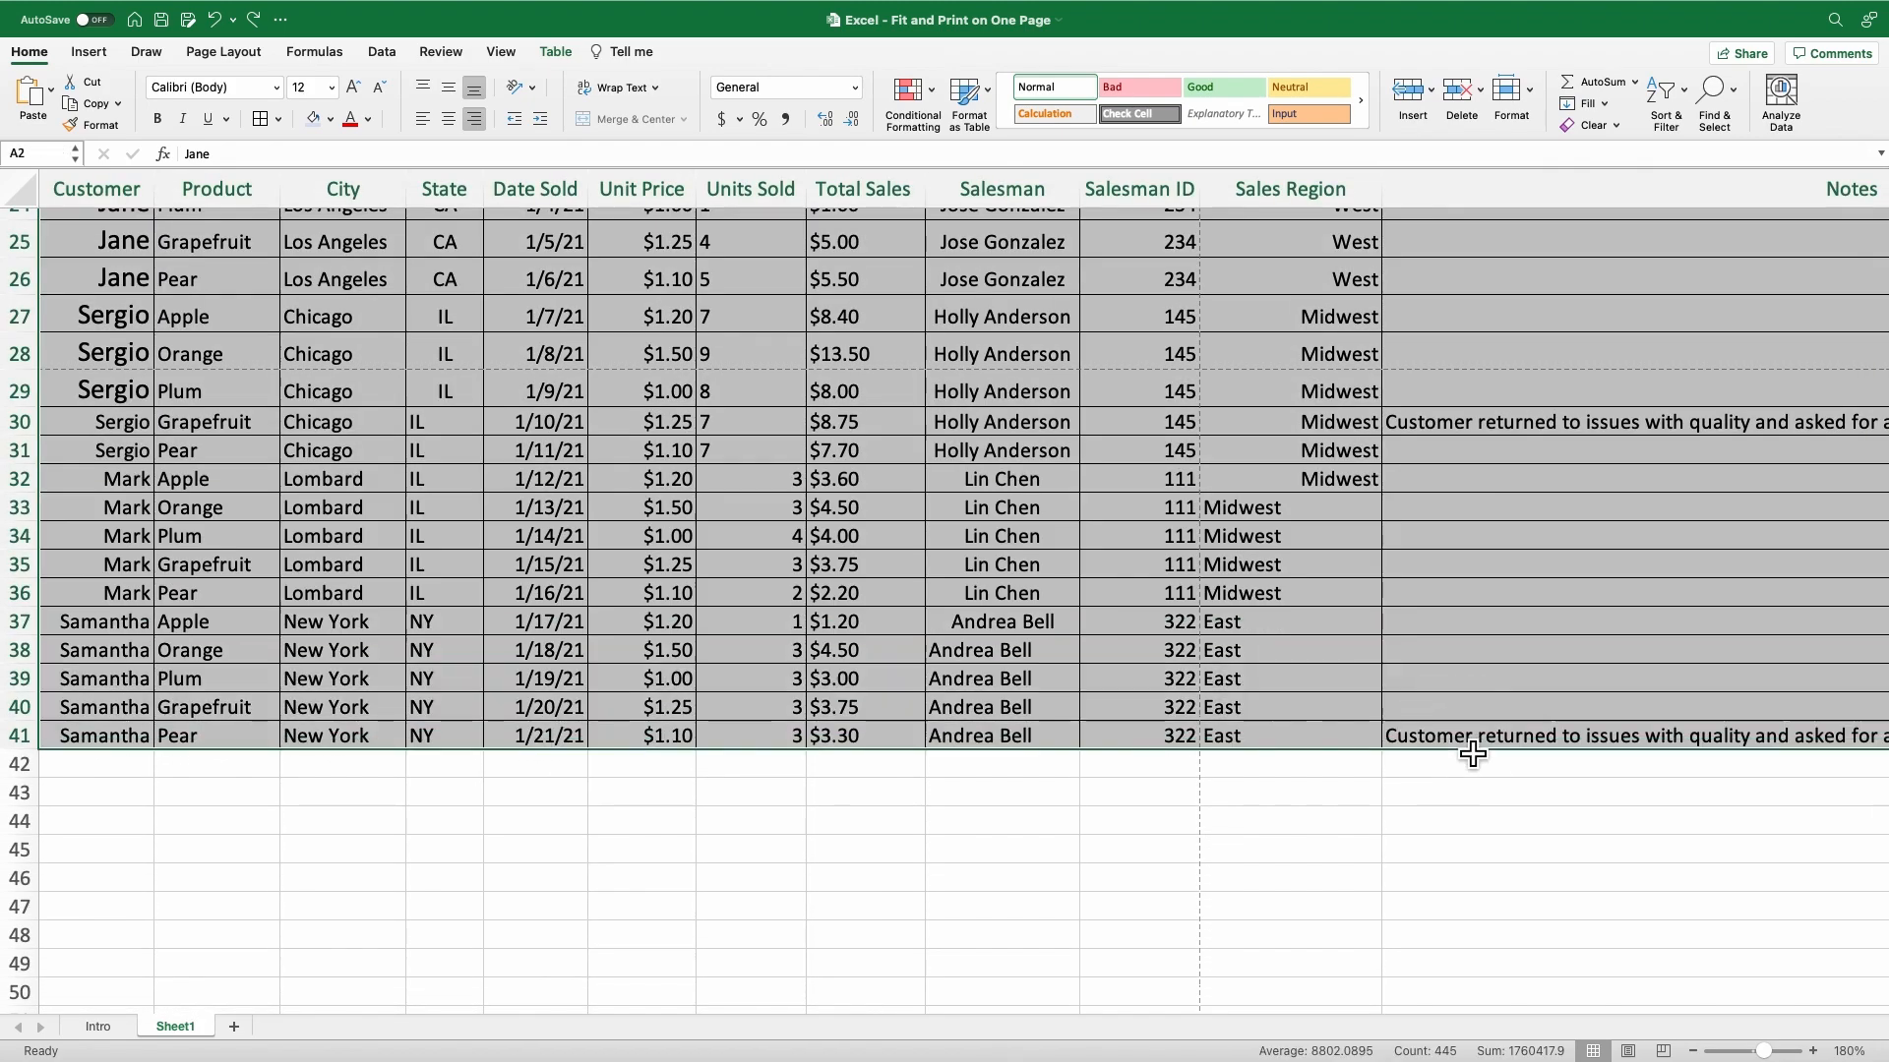
pyautogui.scroll(10, 1050, 552)
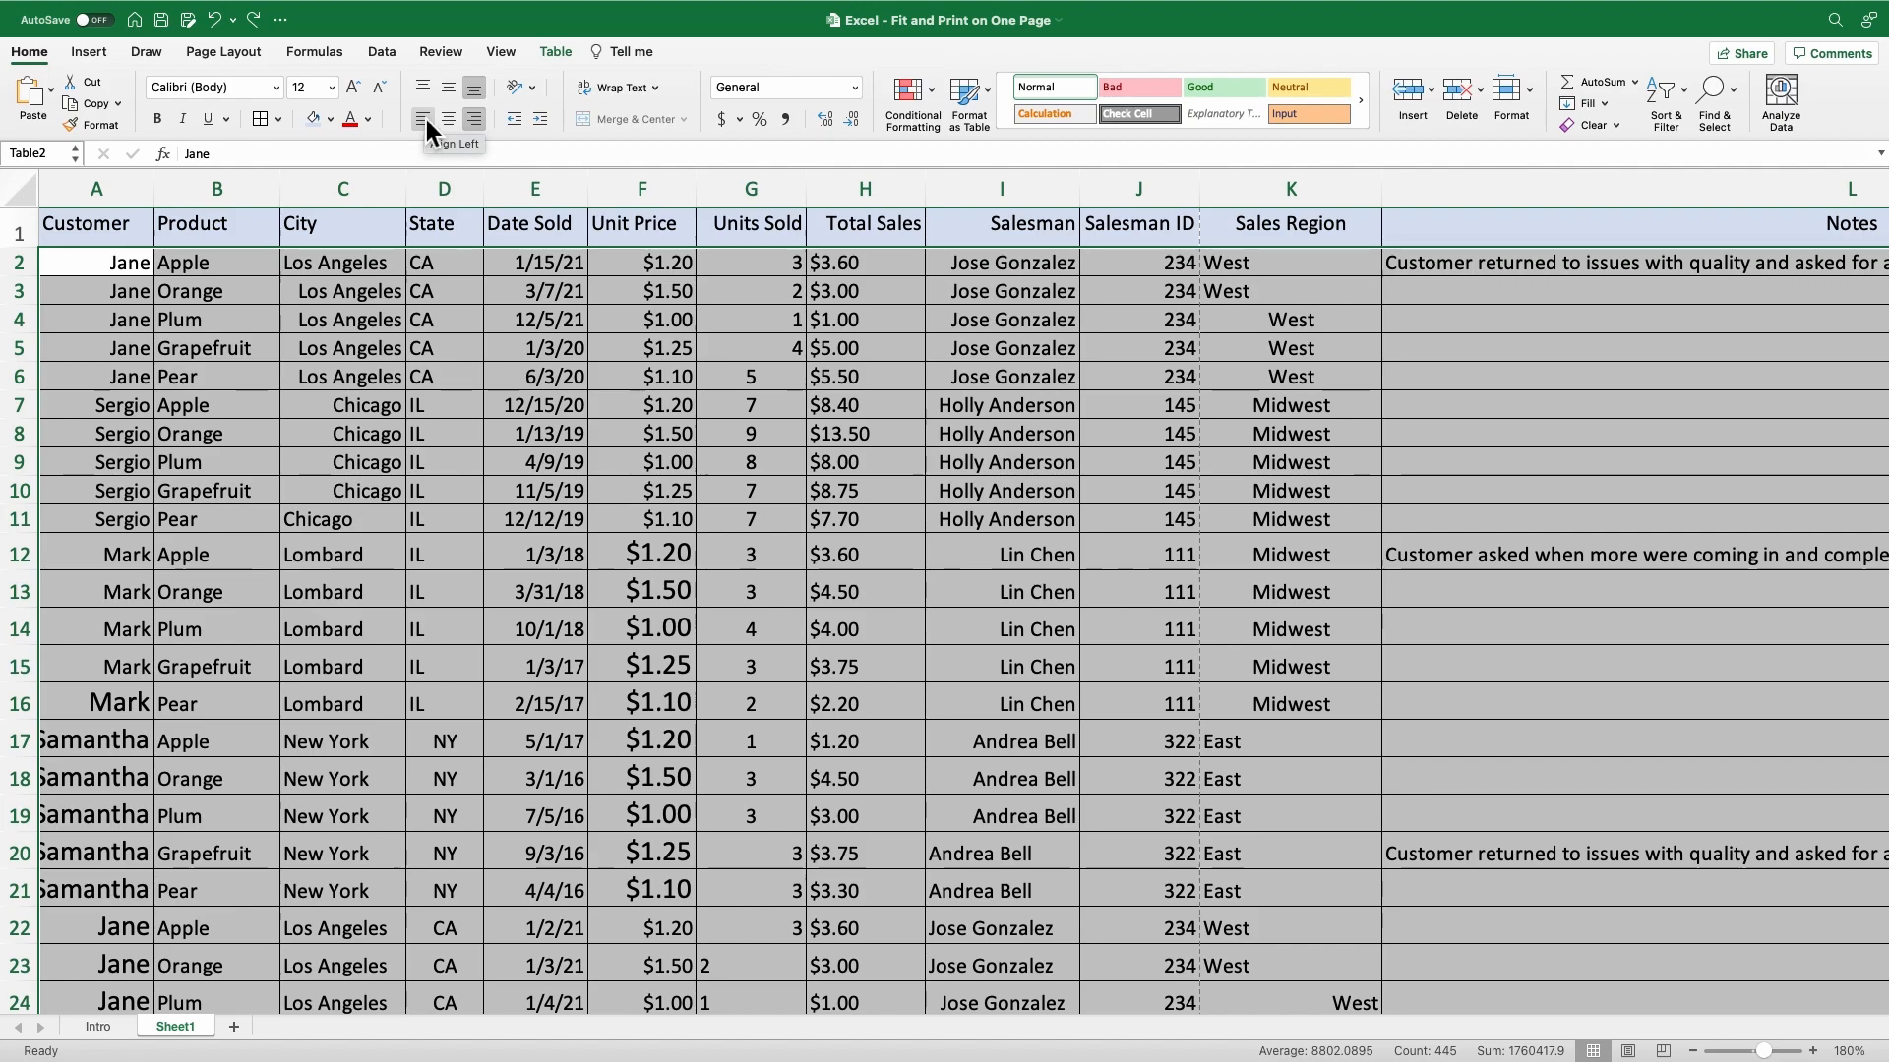
pyautogui.click(427, 120)
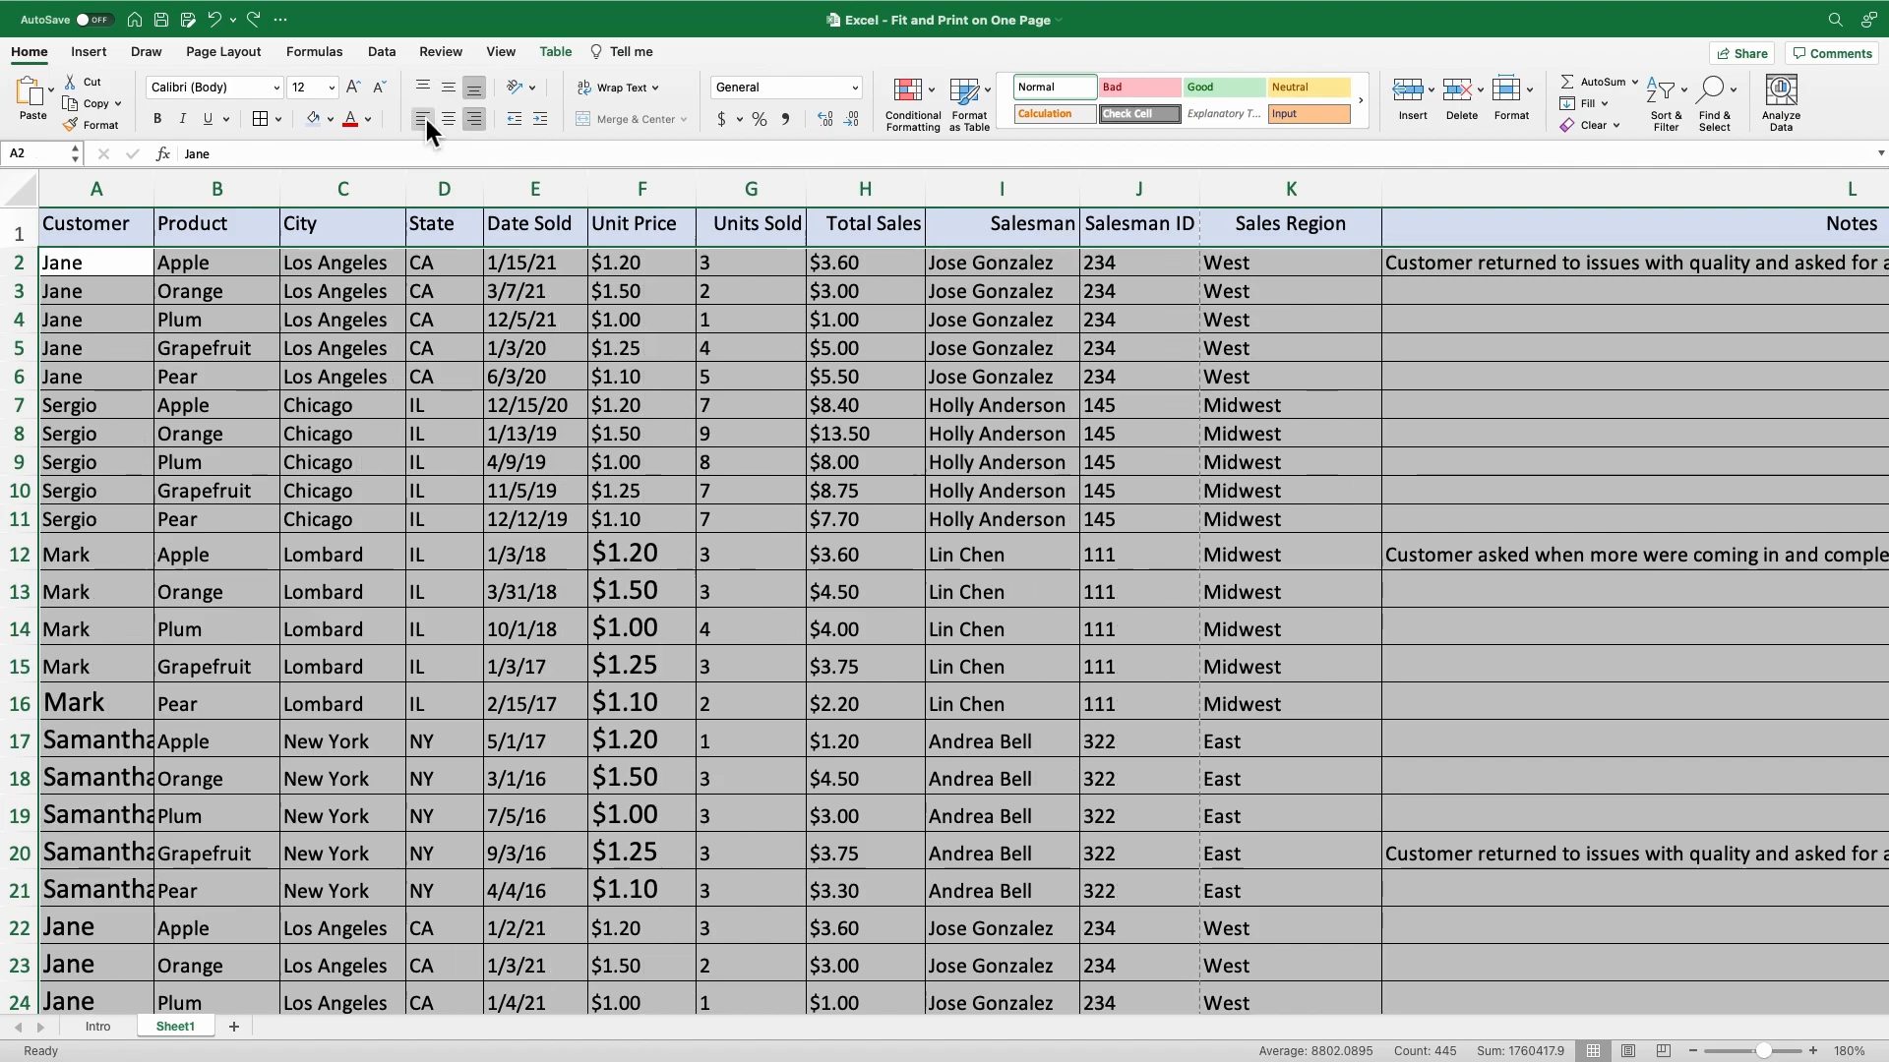
# Center the State column's values in D2:D41.
pyautogui.click(453, 271)
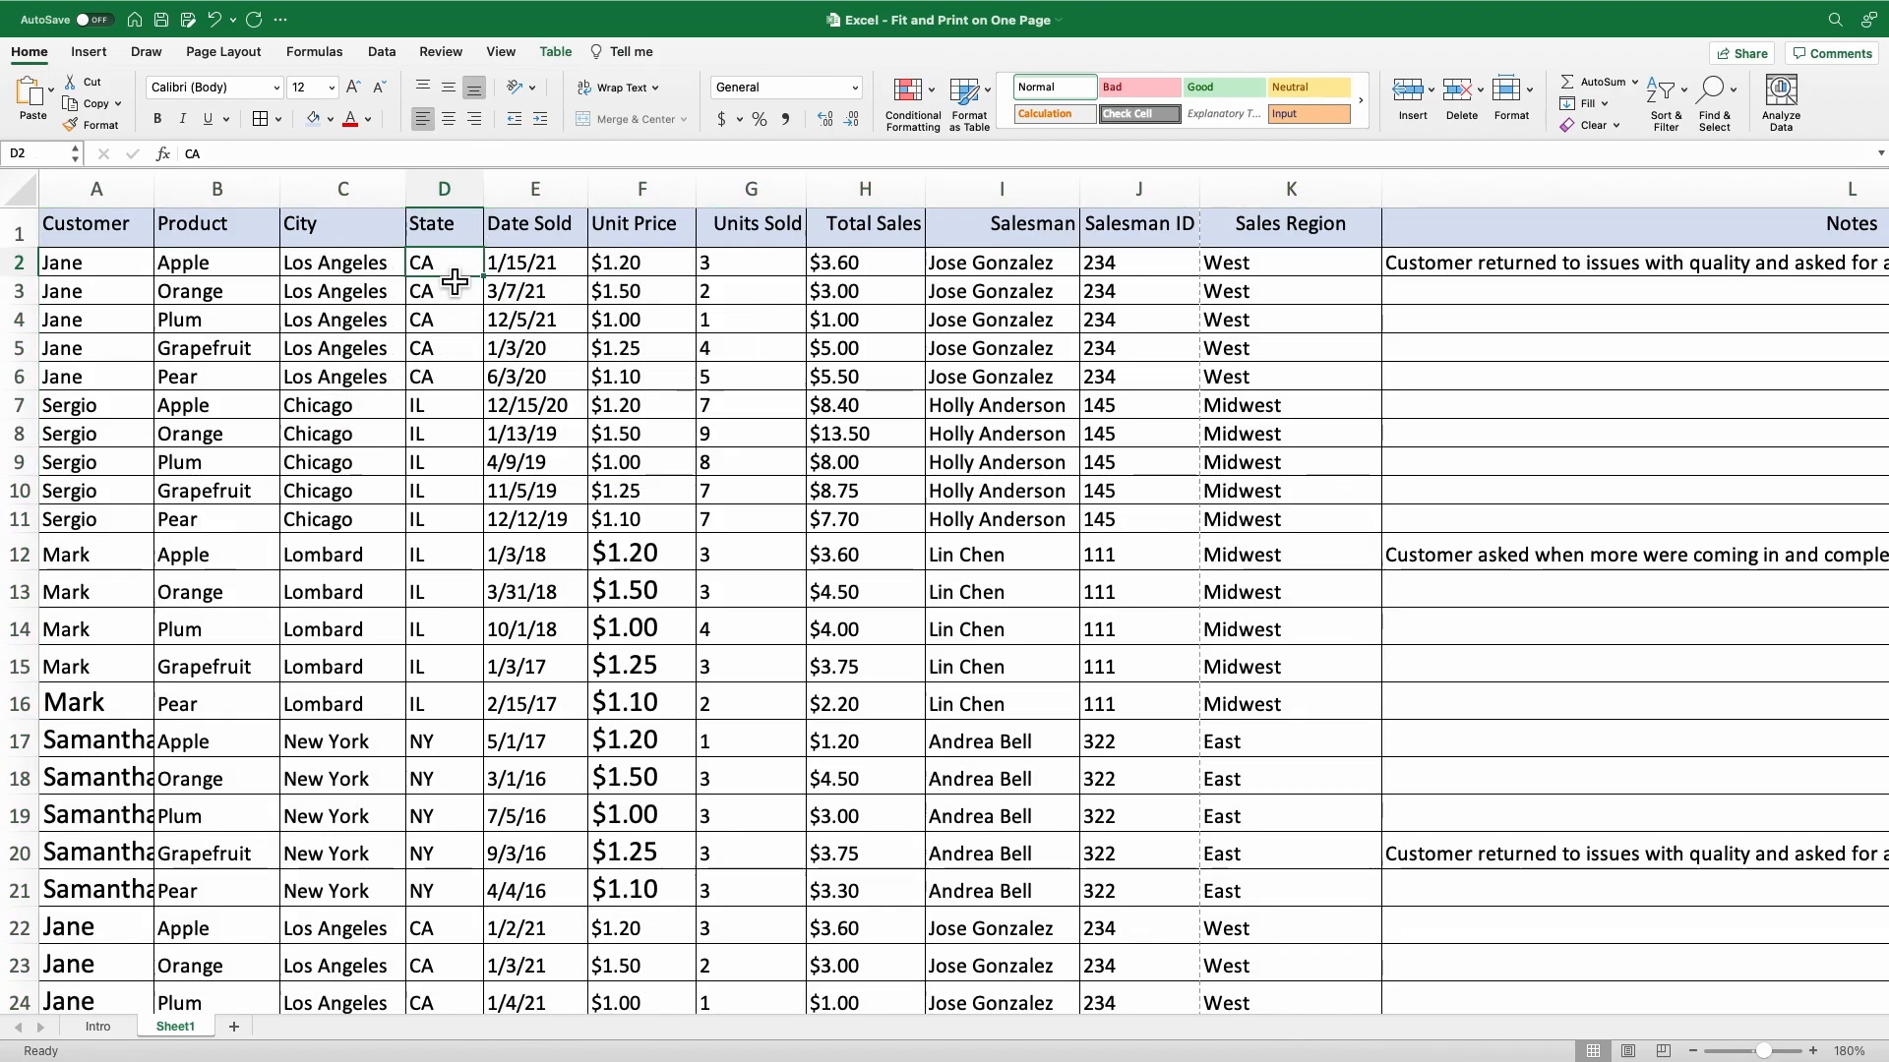
pyautogui.scroll(-5, 512, 470)
pyautogui.scroll(-5, 514, 472)
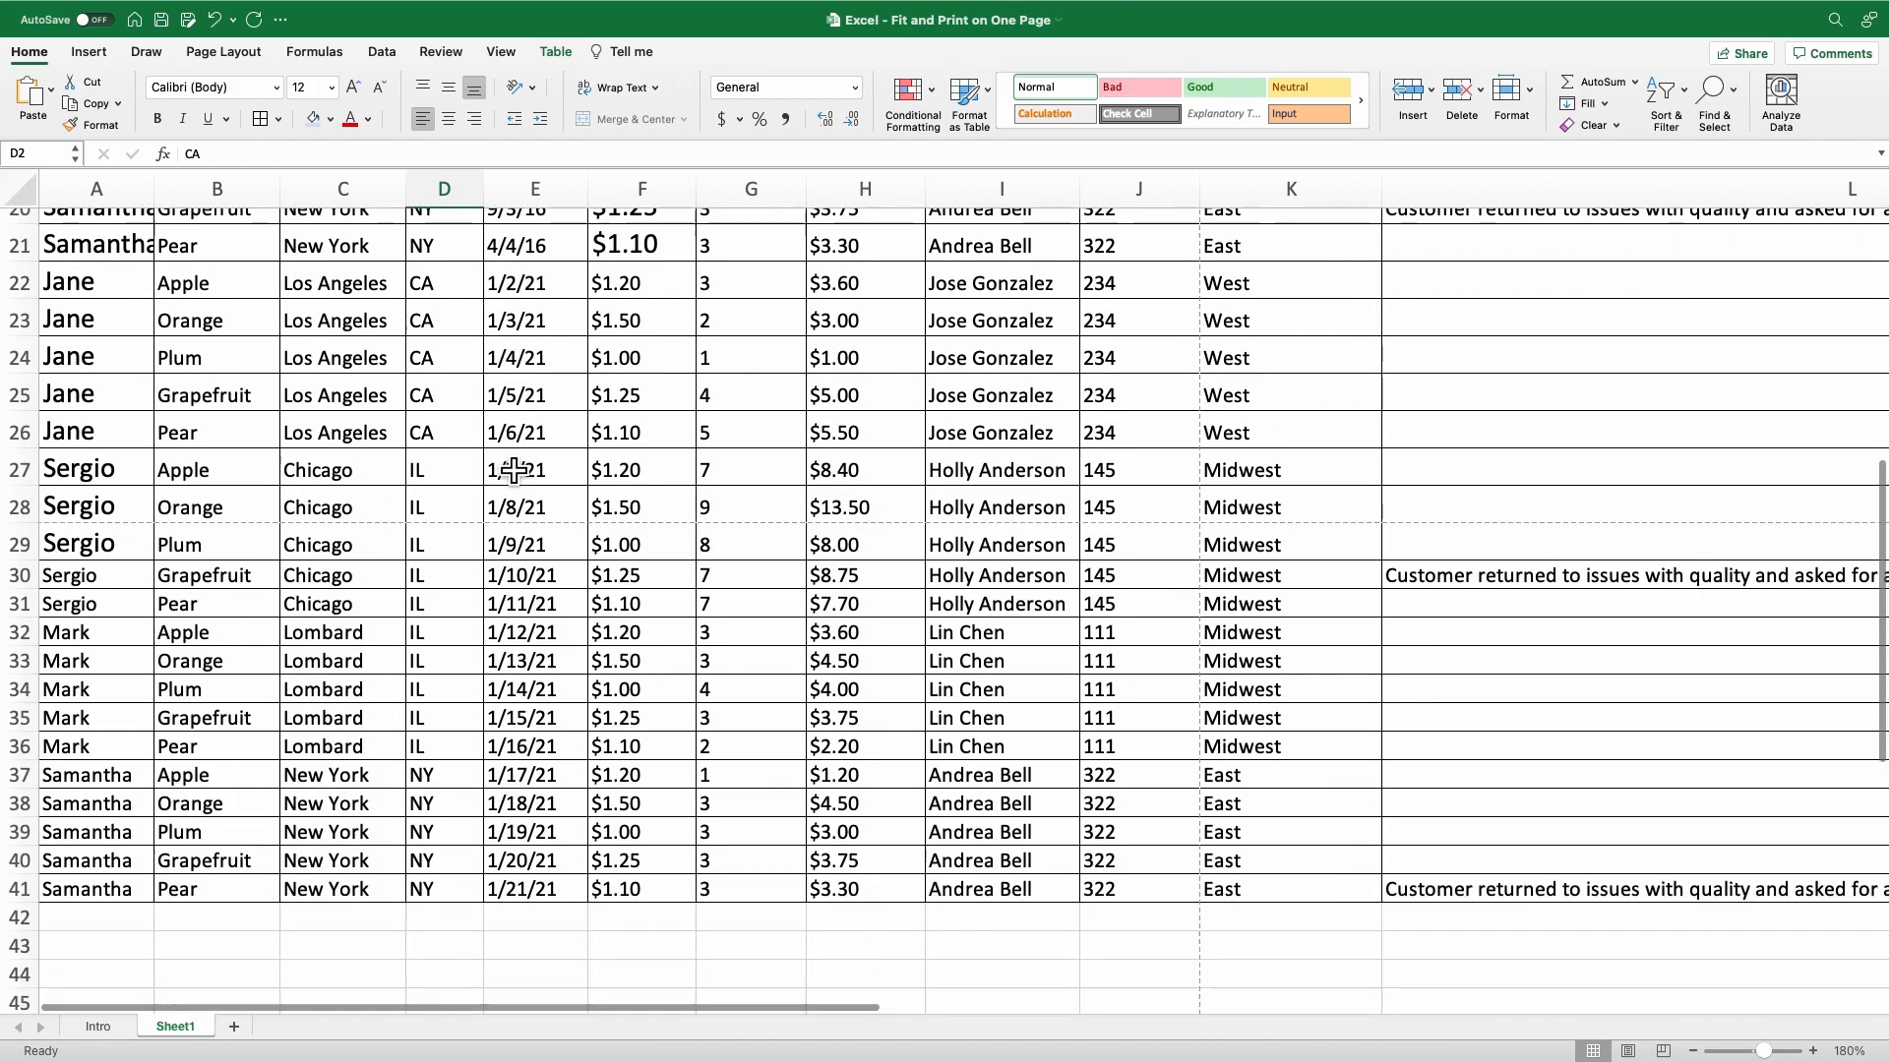
pyautogui.keyDown('shift'); pyautogui.click(458, 905); pyautogui.keyUp('shift')
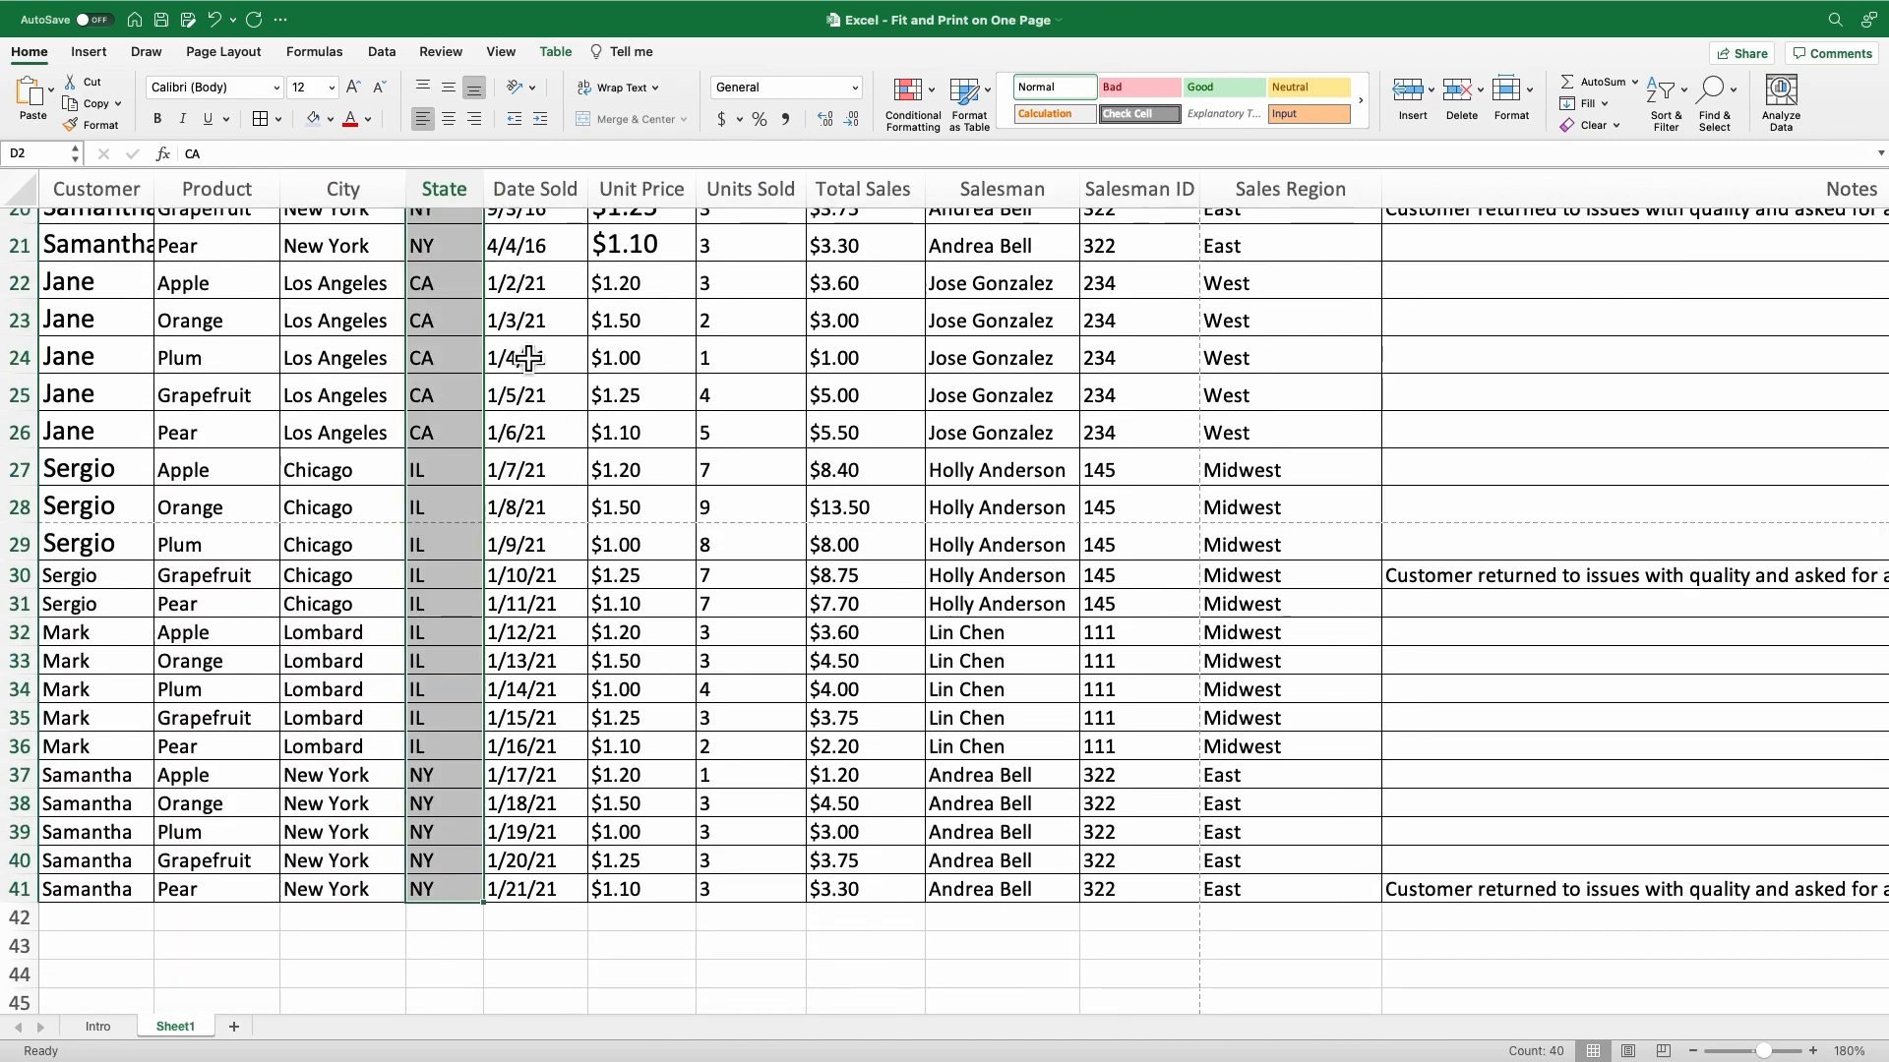
pyautogui.scroll(10, 494, 295)
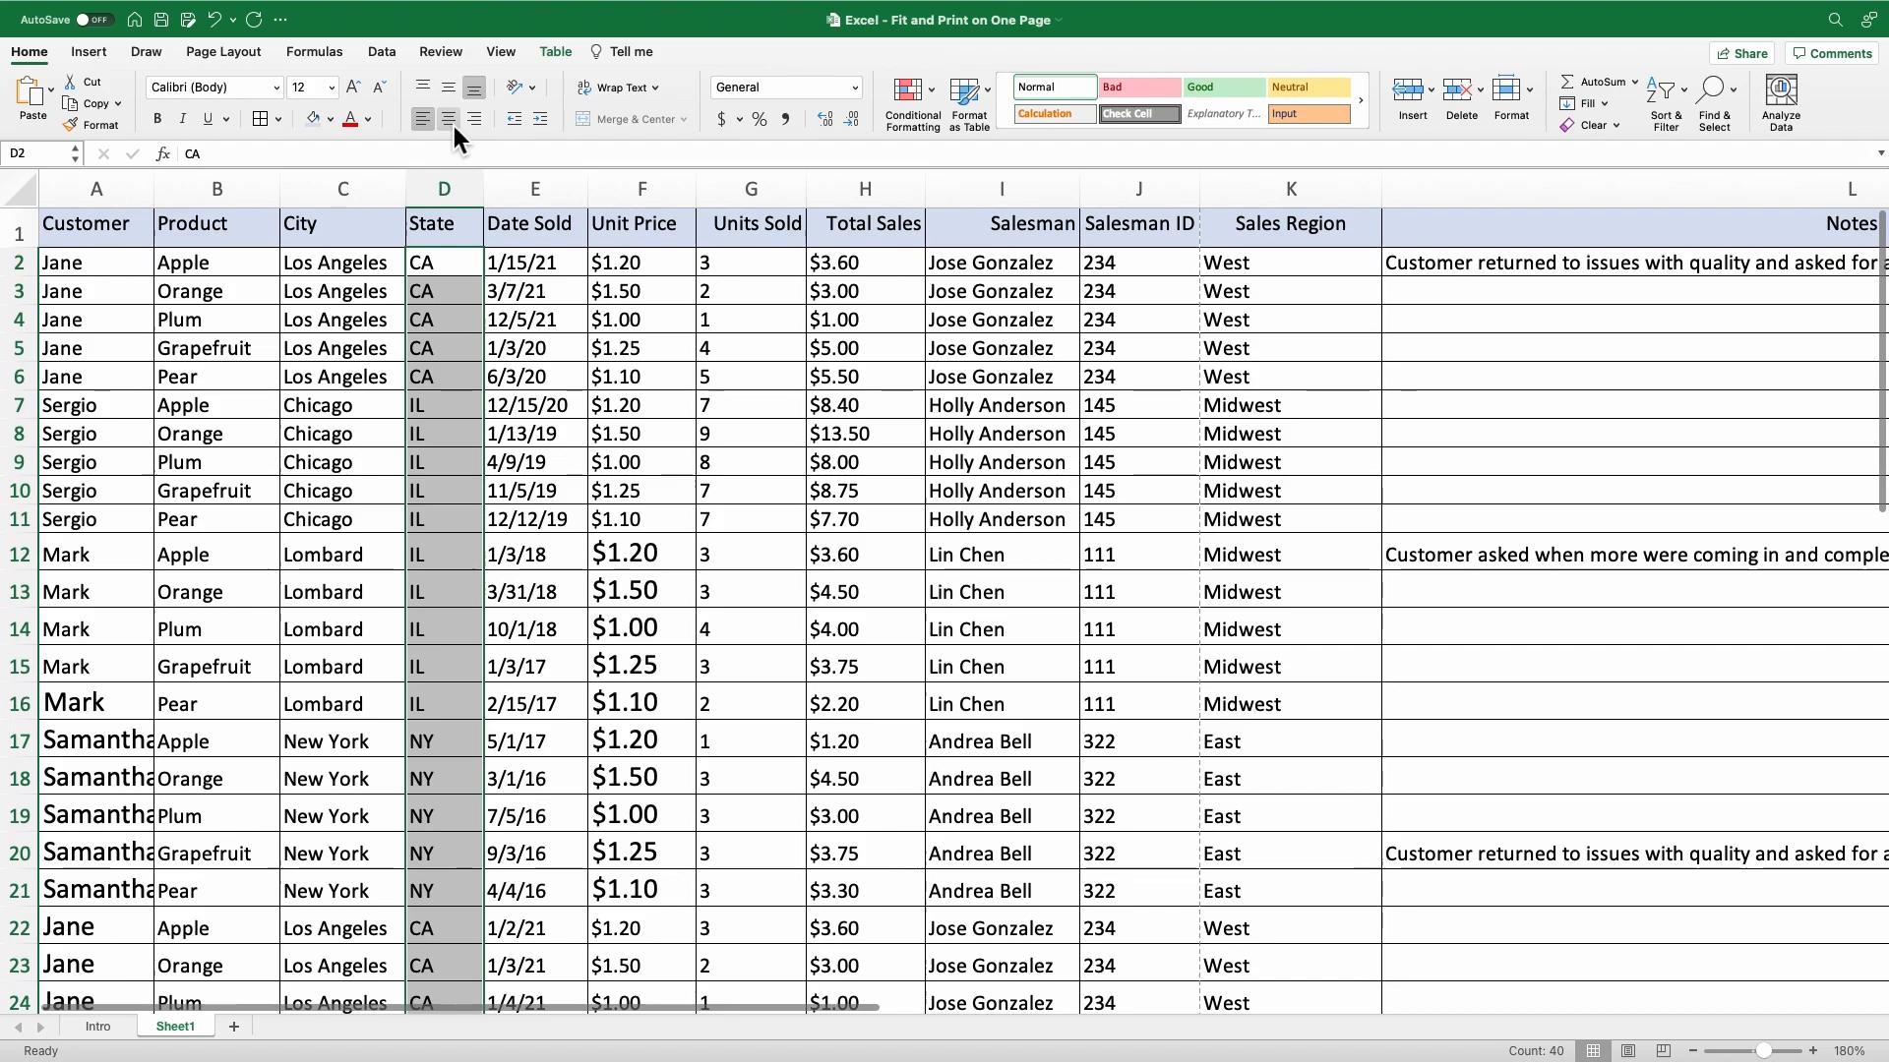
pyautogui.click(448, 118)
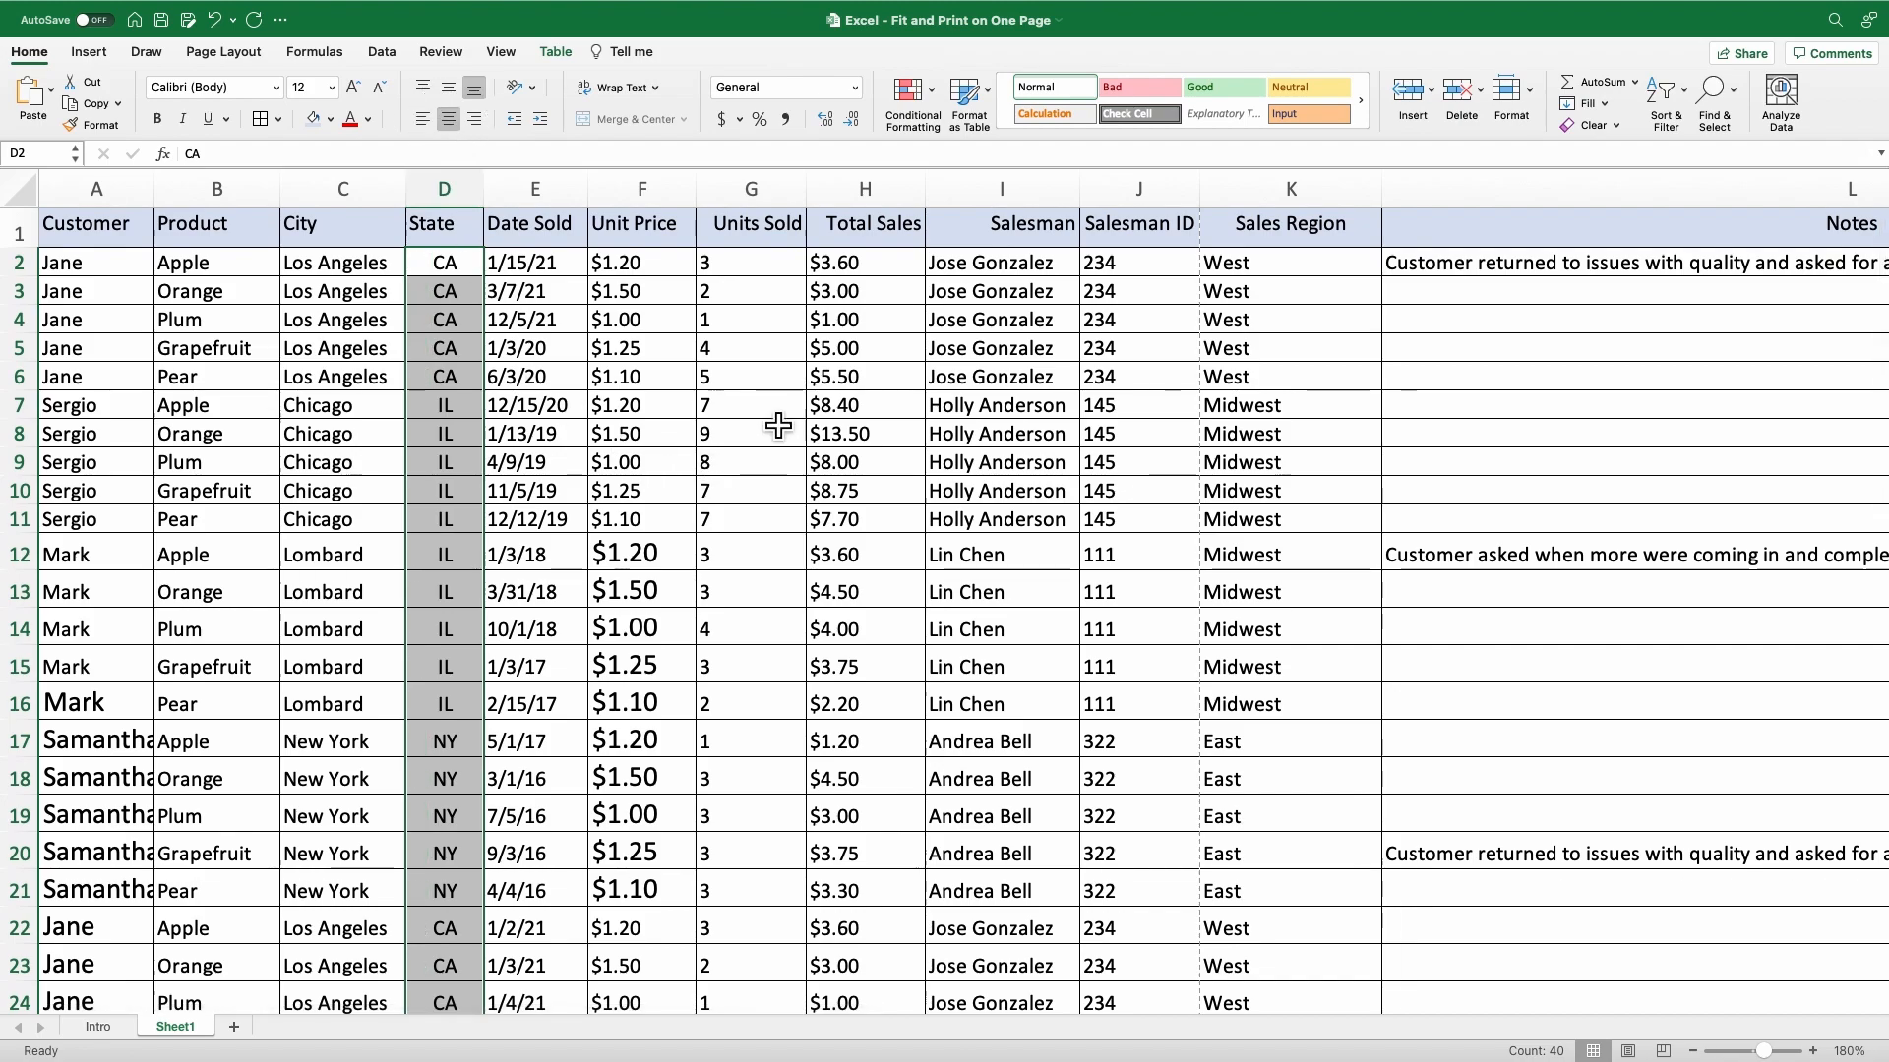
# Right-align the Total Sales values in H2:H41.
pyautogui.click(862, 270)
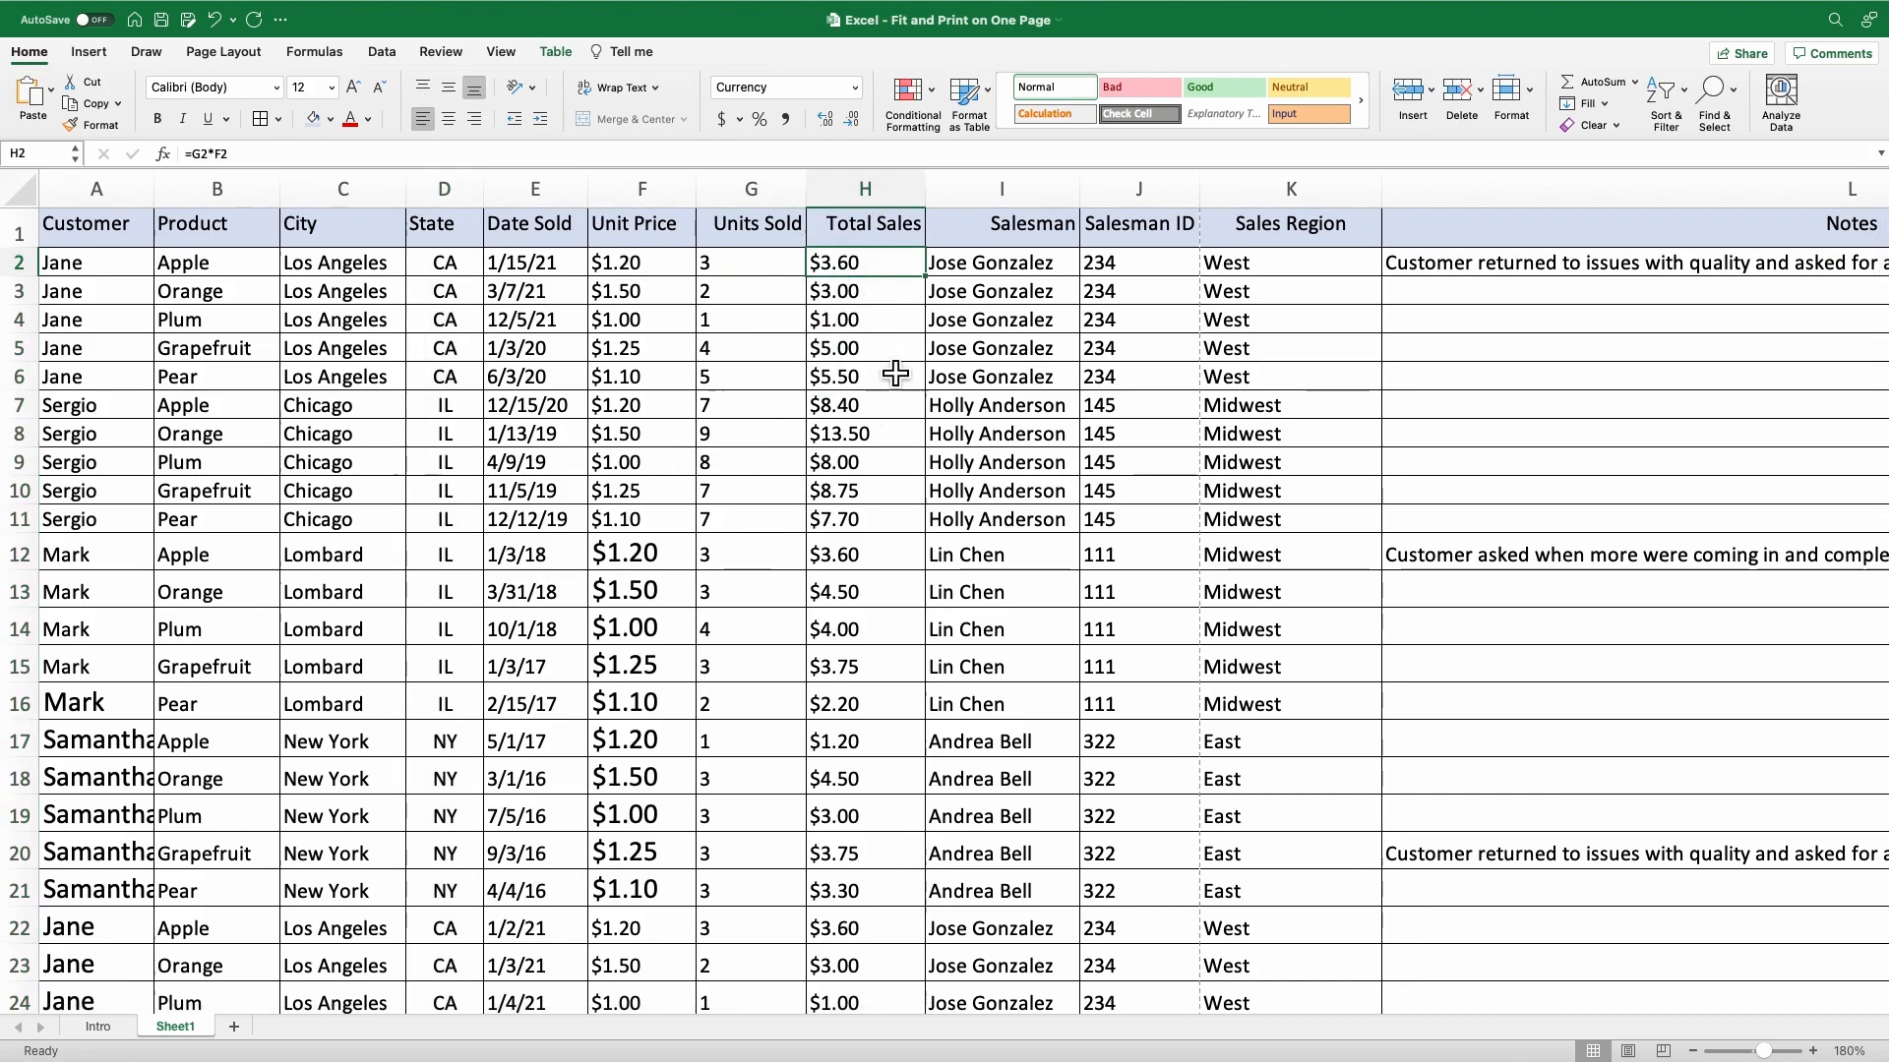
pyautogui.scroll(-5, 899, 502)
pyautogui.scroll(-5, 898, 505)
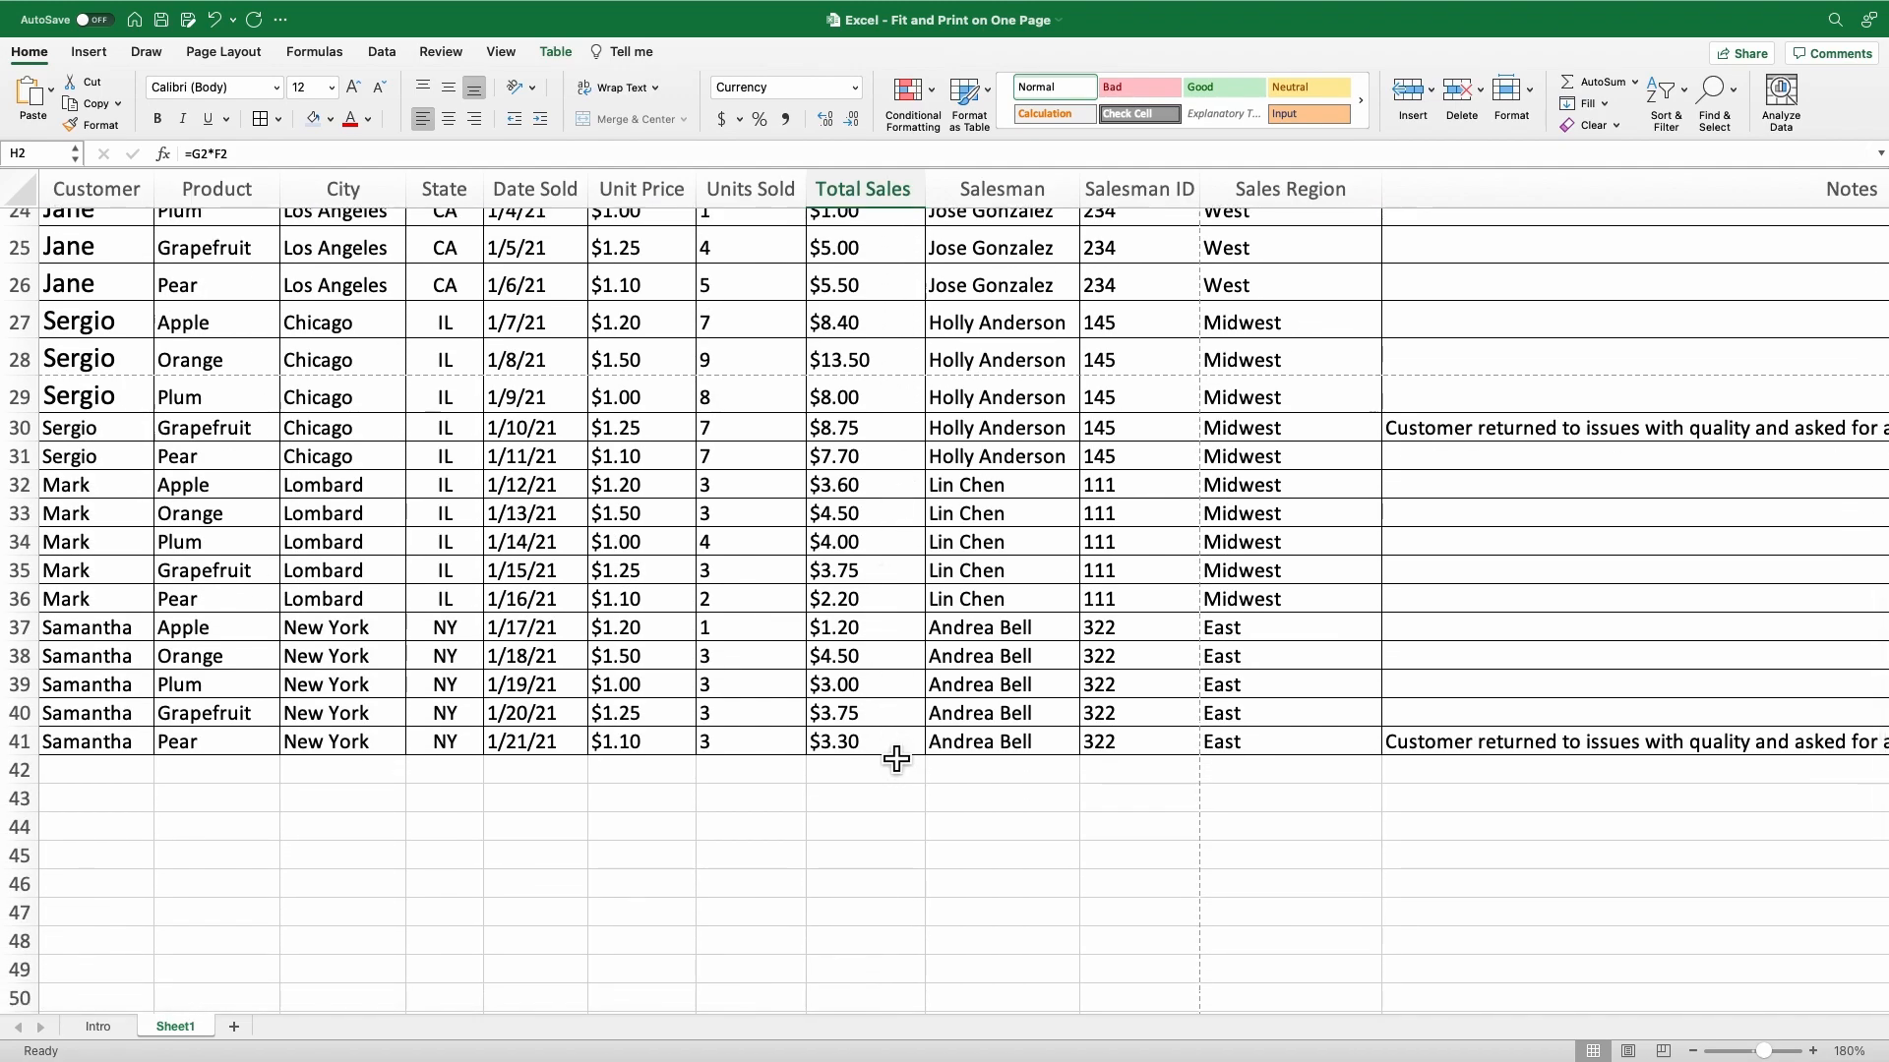
pyautogui.keyDown('shift'); pyautogui.click(896, 754); pyautogui.keyUp('shift')
pyautogui.scroll(10, 941, 579)
pyautogui.scroll(1, 941, 579)
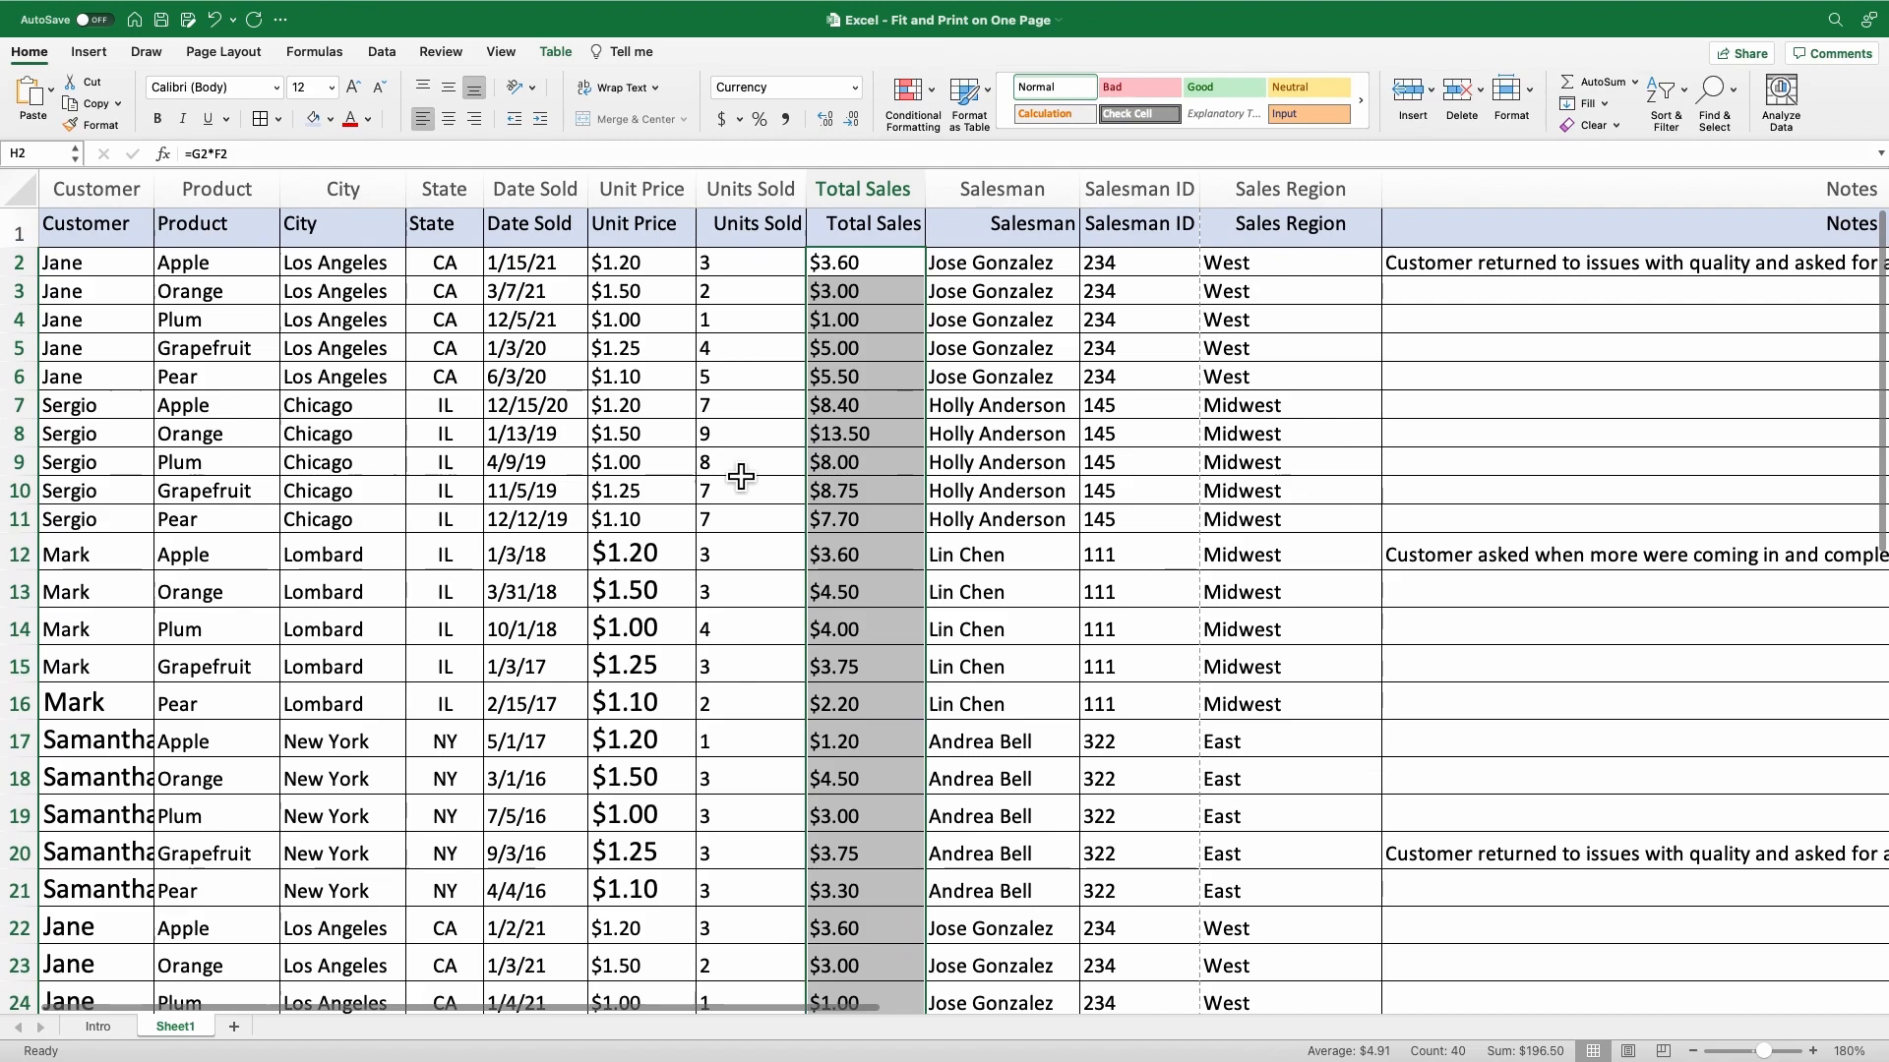
pyautogui.click(478, 122)
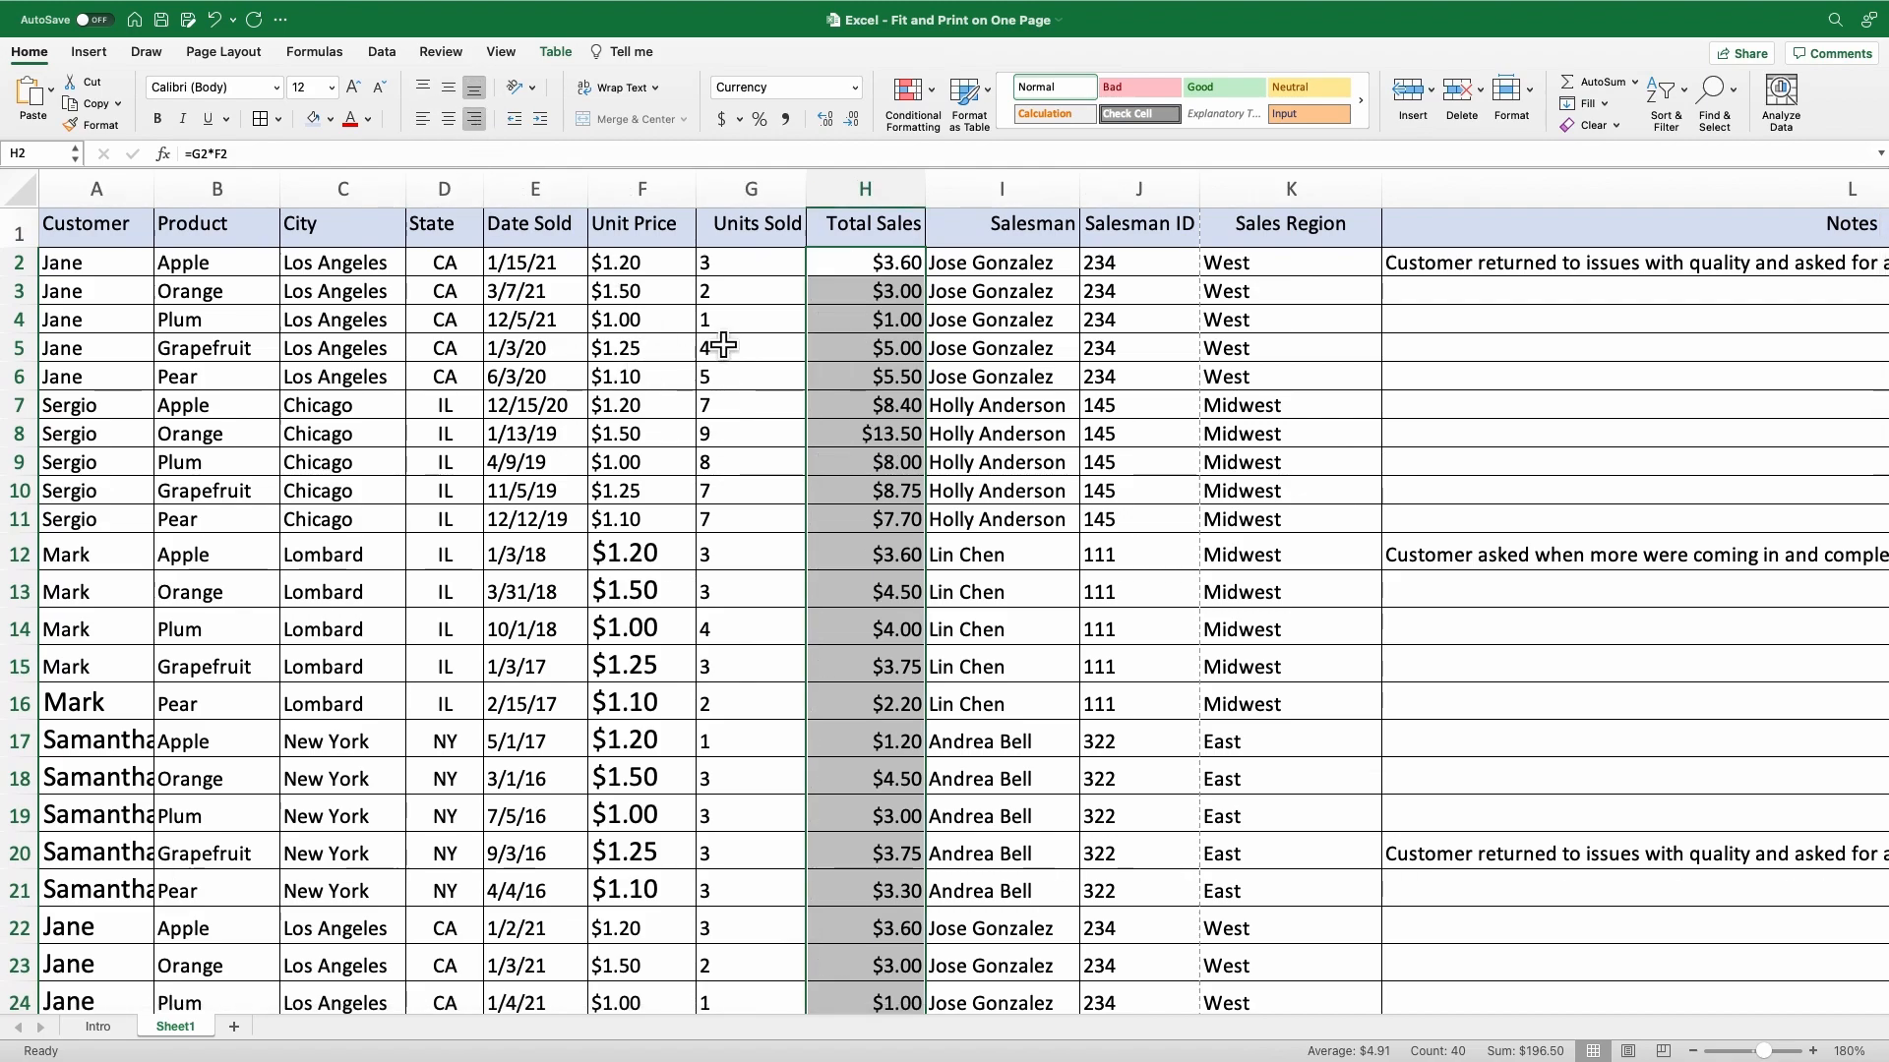
# Center the Units Sold values in G2:G41.
pyautogui.click(745, 277)
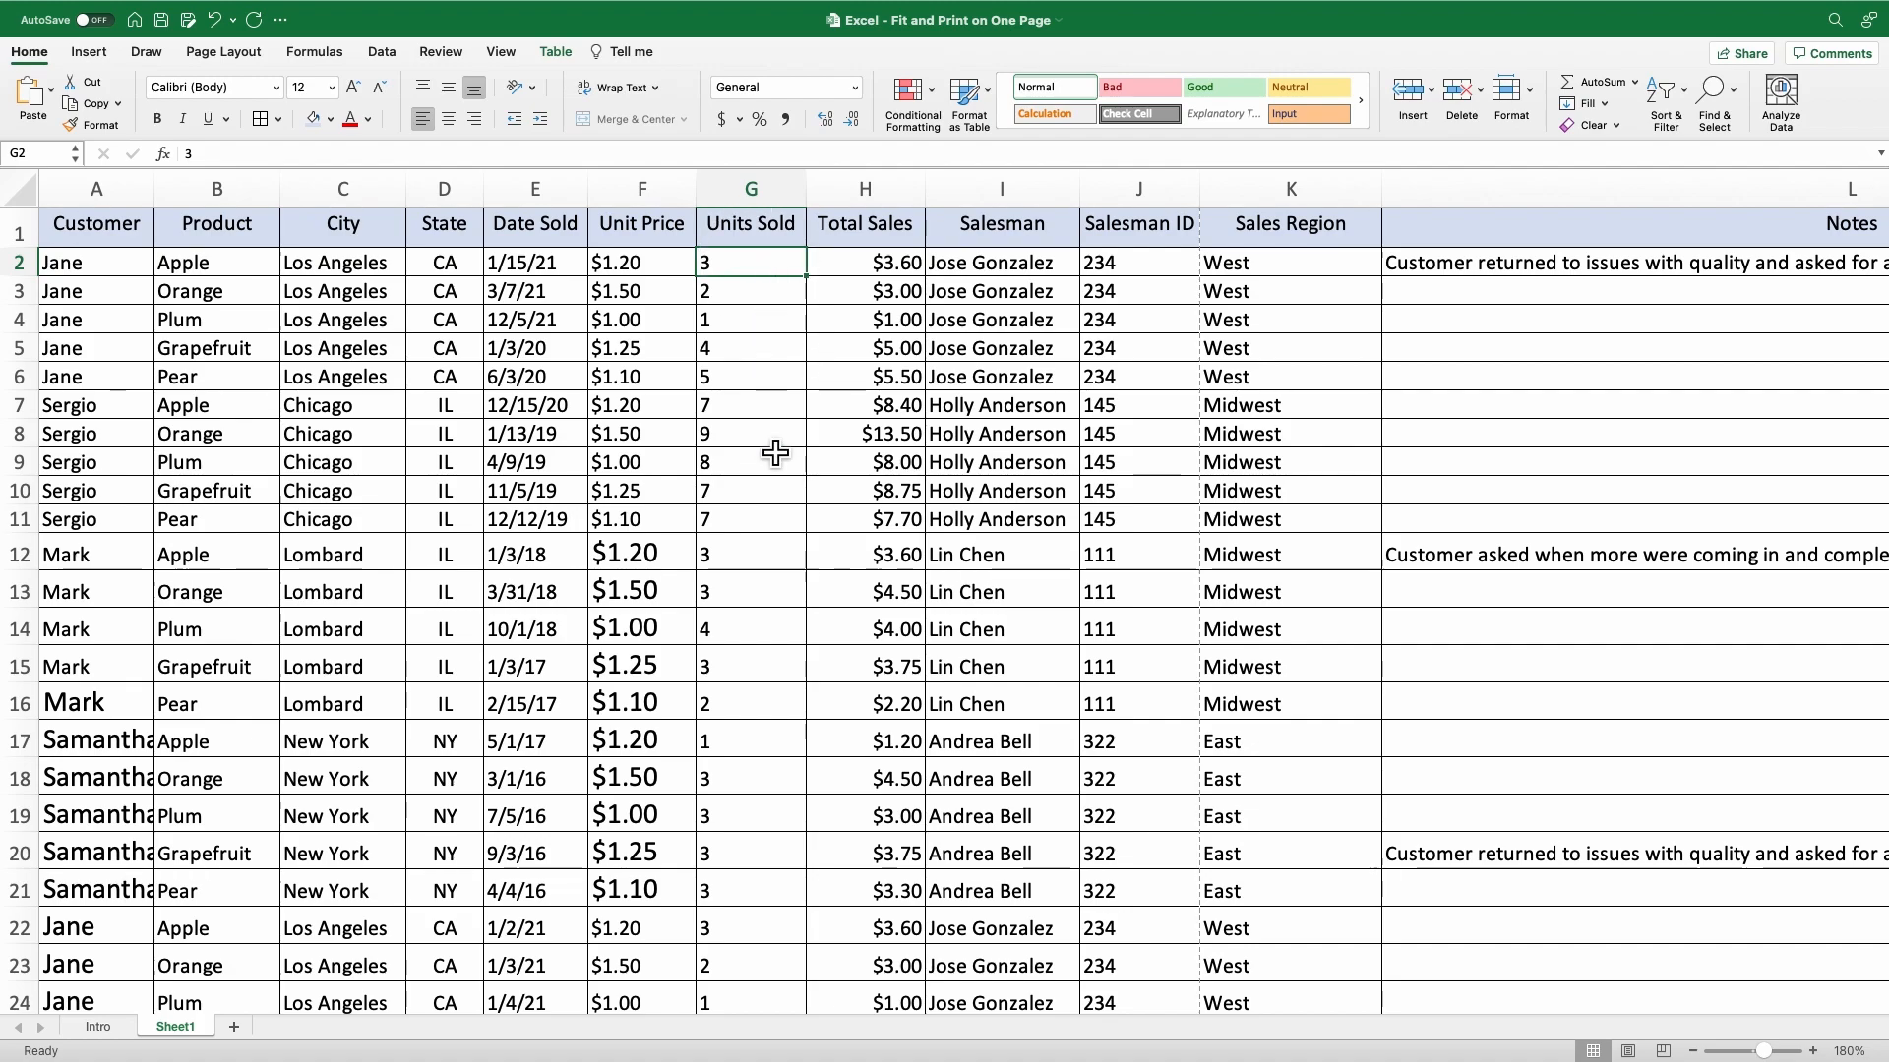
pyautogui.scroll(-10, 775, 453)
pyautogui.scroll(-5, 775, 453)
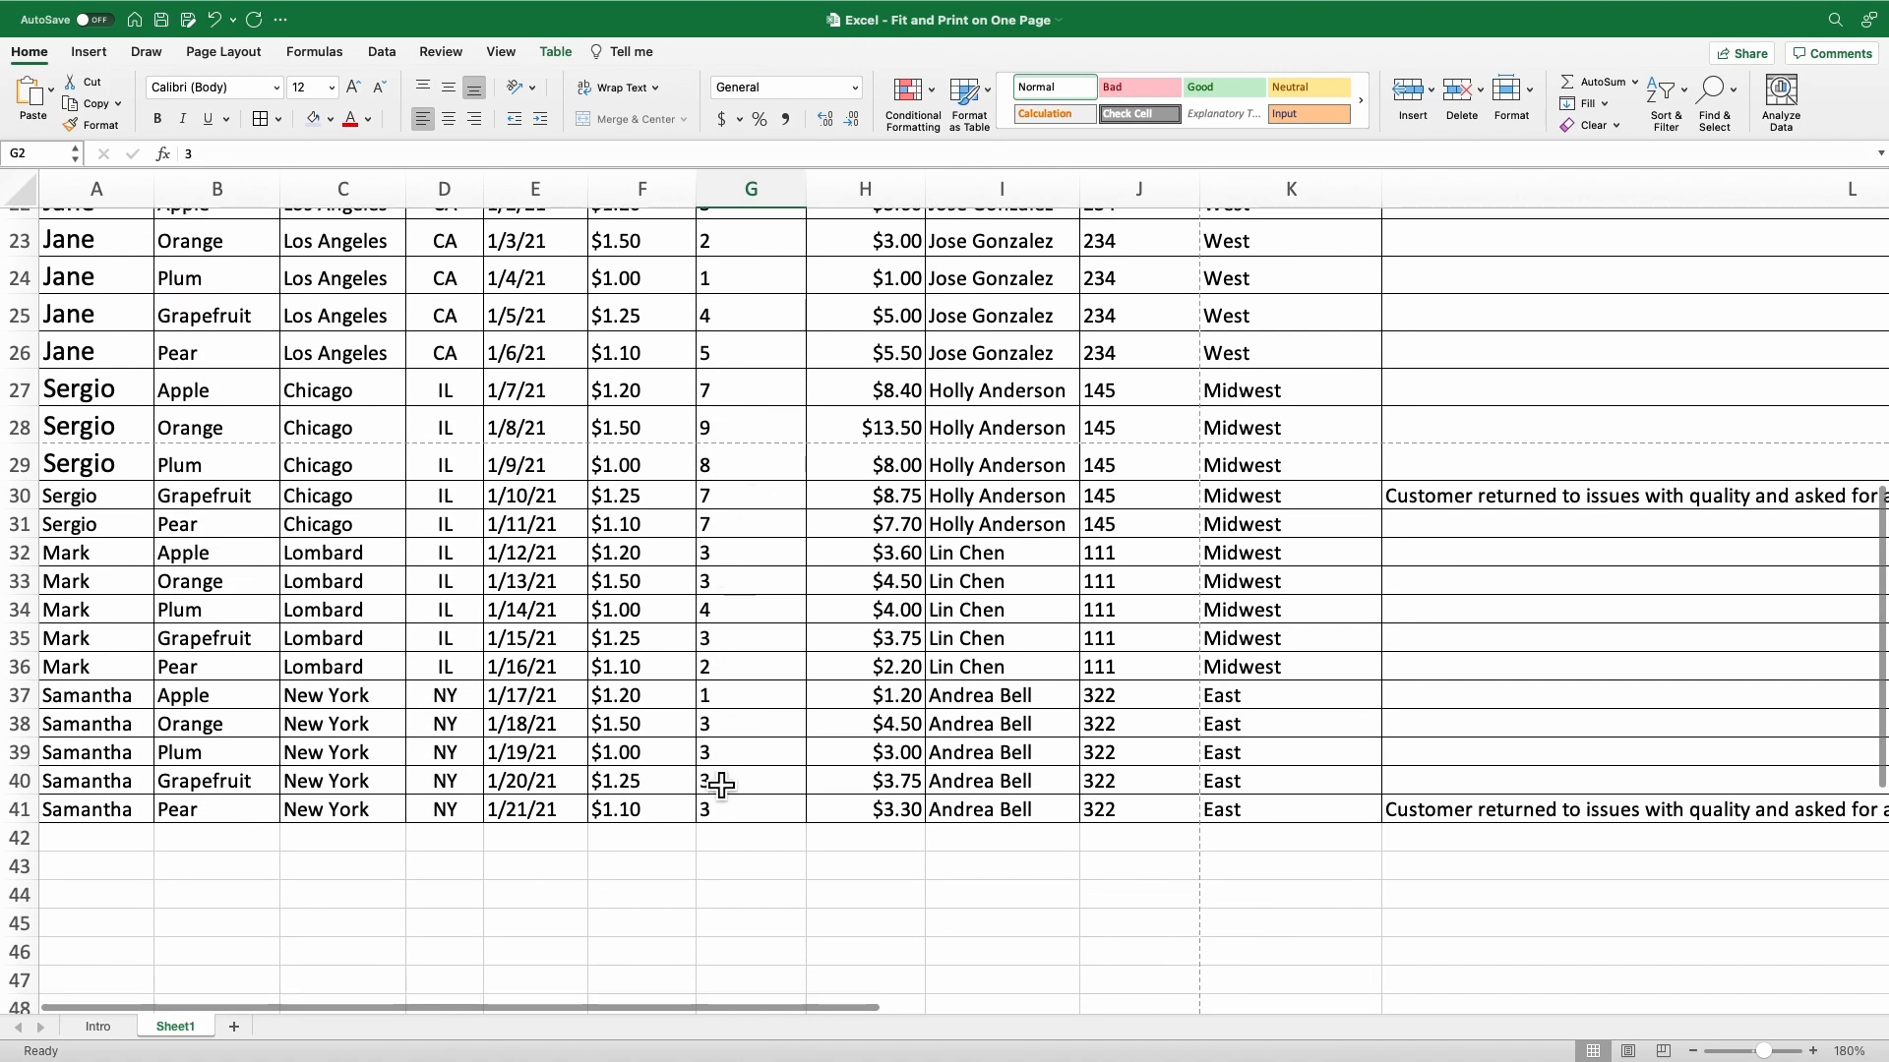
pyautogui.keyDown('shift'); pyautogui.click(737, 810); pyautogui.keyUp('shift')
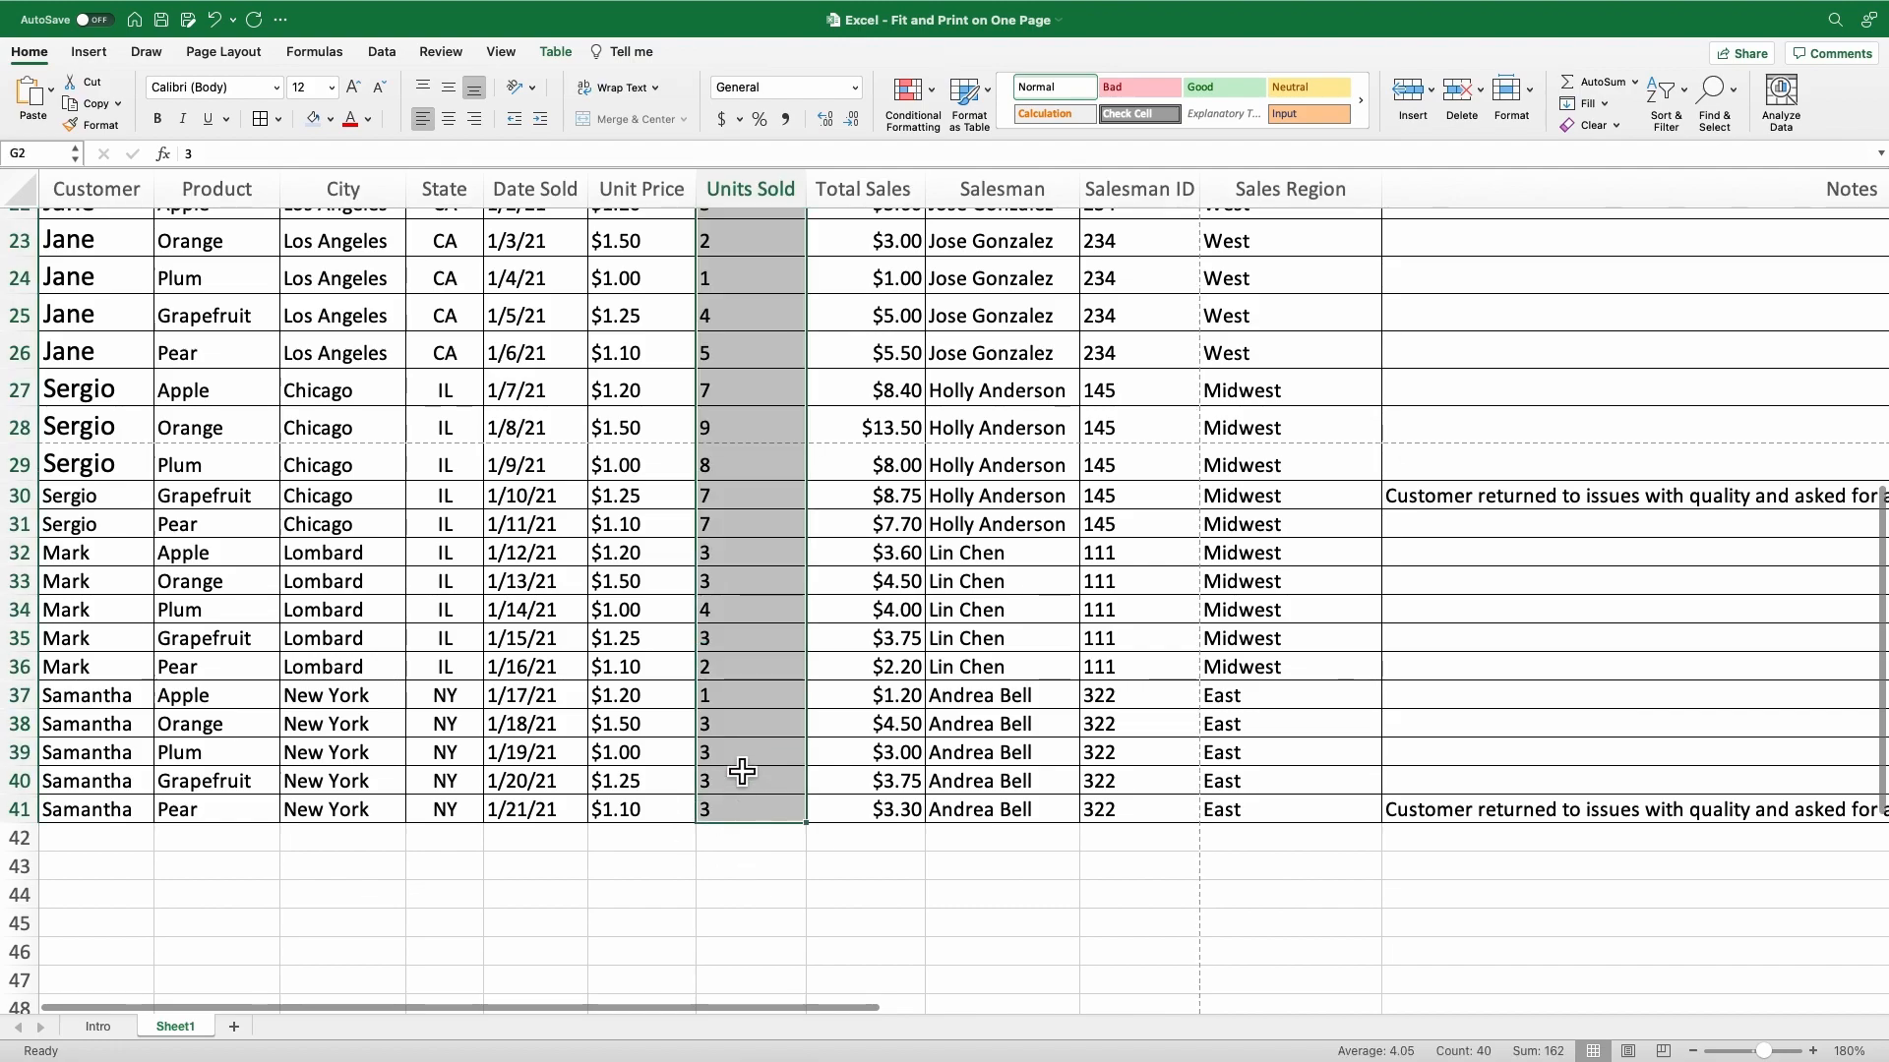
pyautogui.click(450, 118)
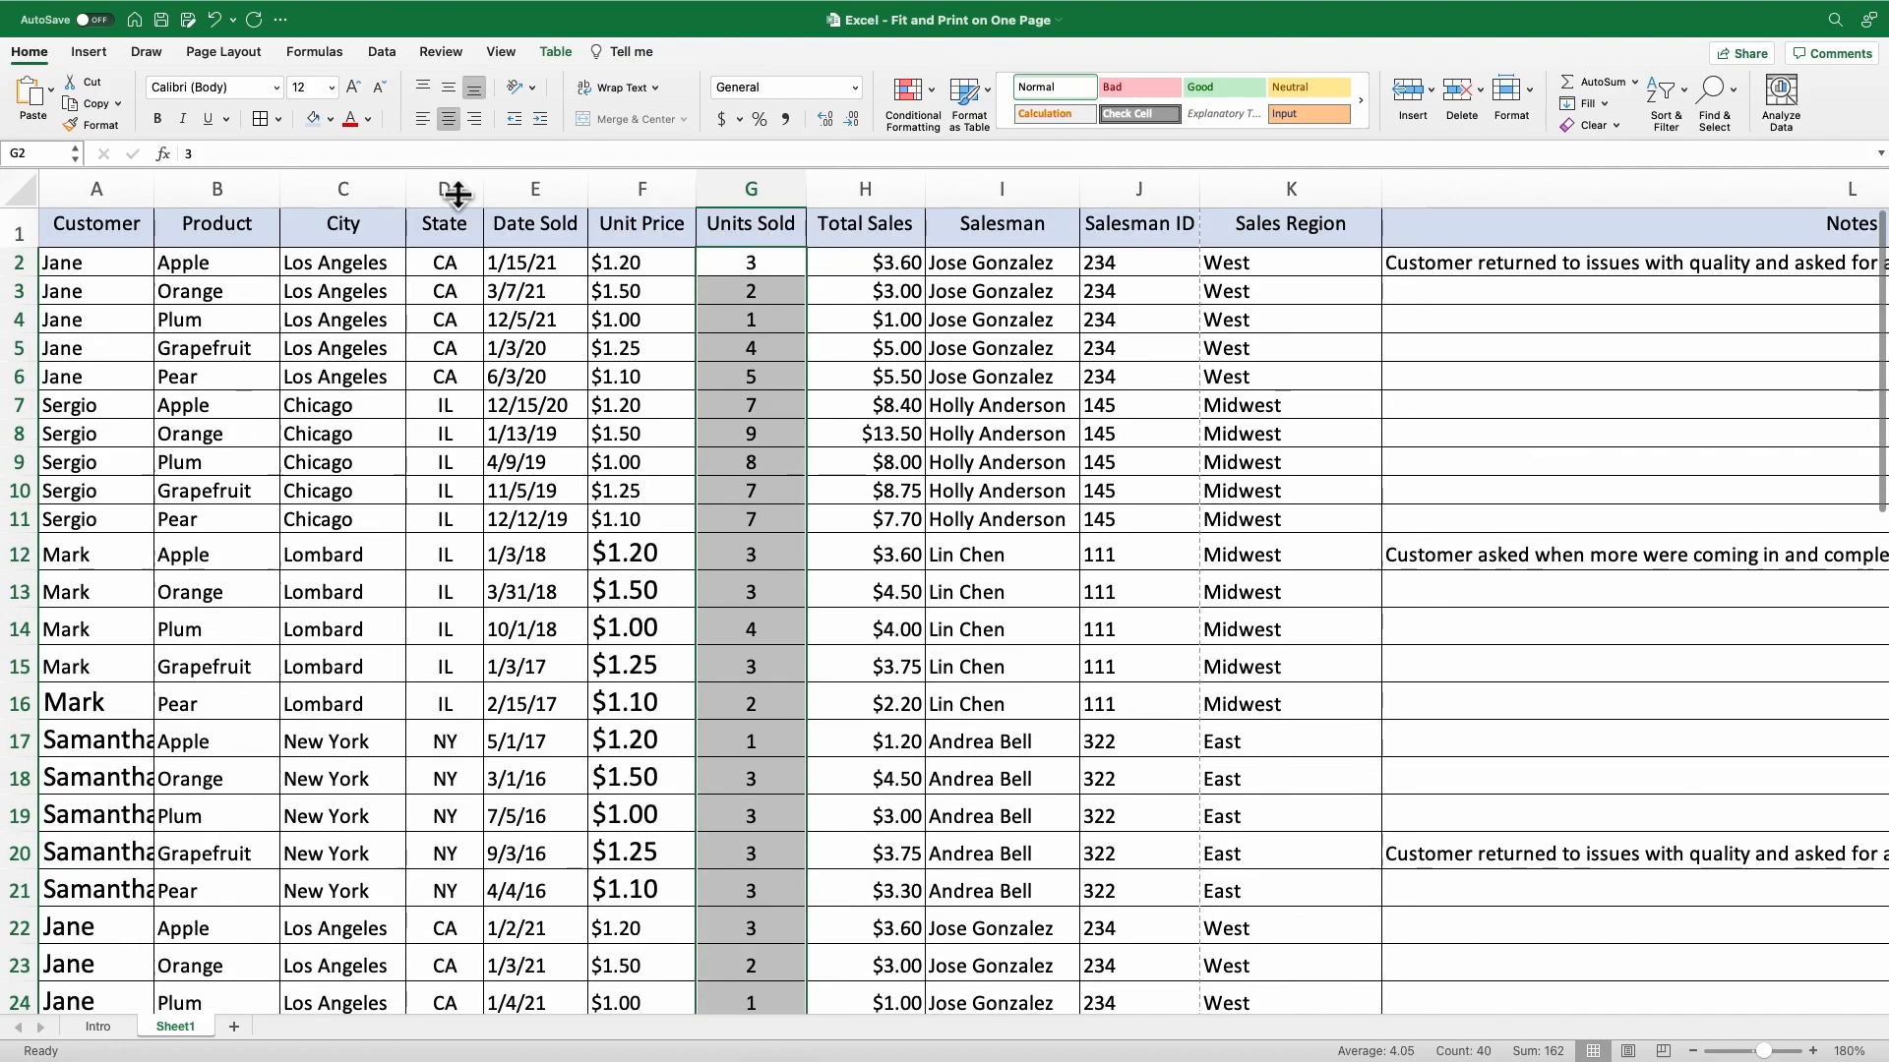
# Center the Salesman ID values in J2:J41.
pyautogui.click(1138, 276)
pyautogui.scroll(1, 1165, 366)
pyautogui.scroll(-10, 1130, 569)
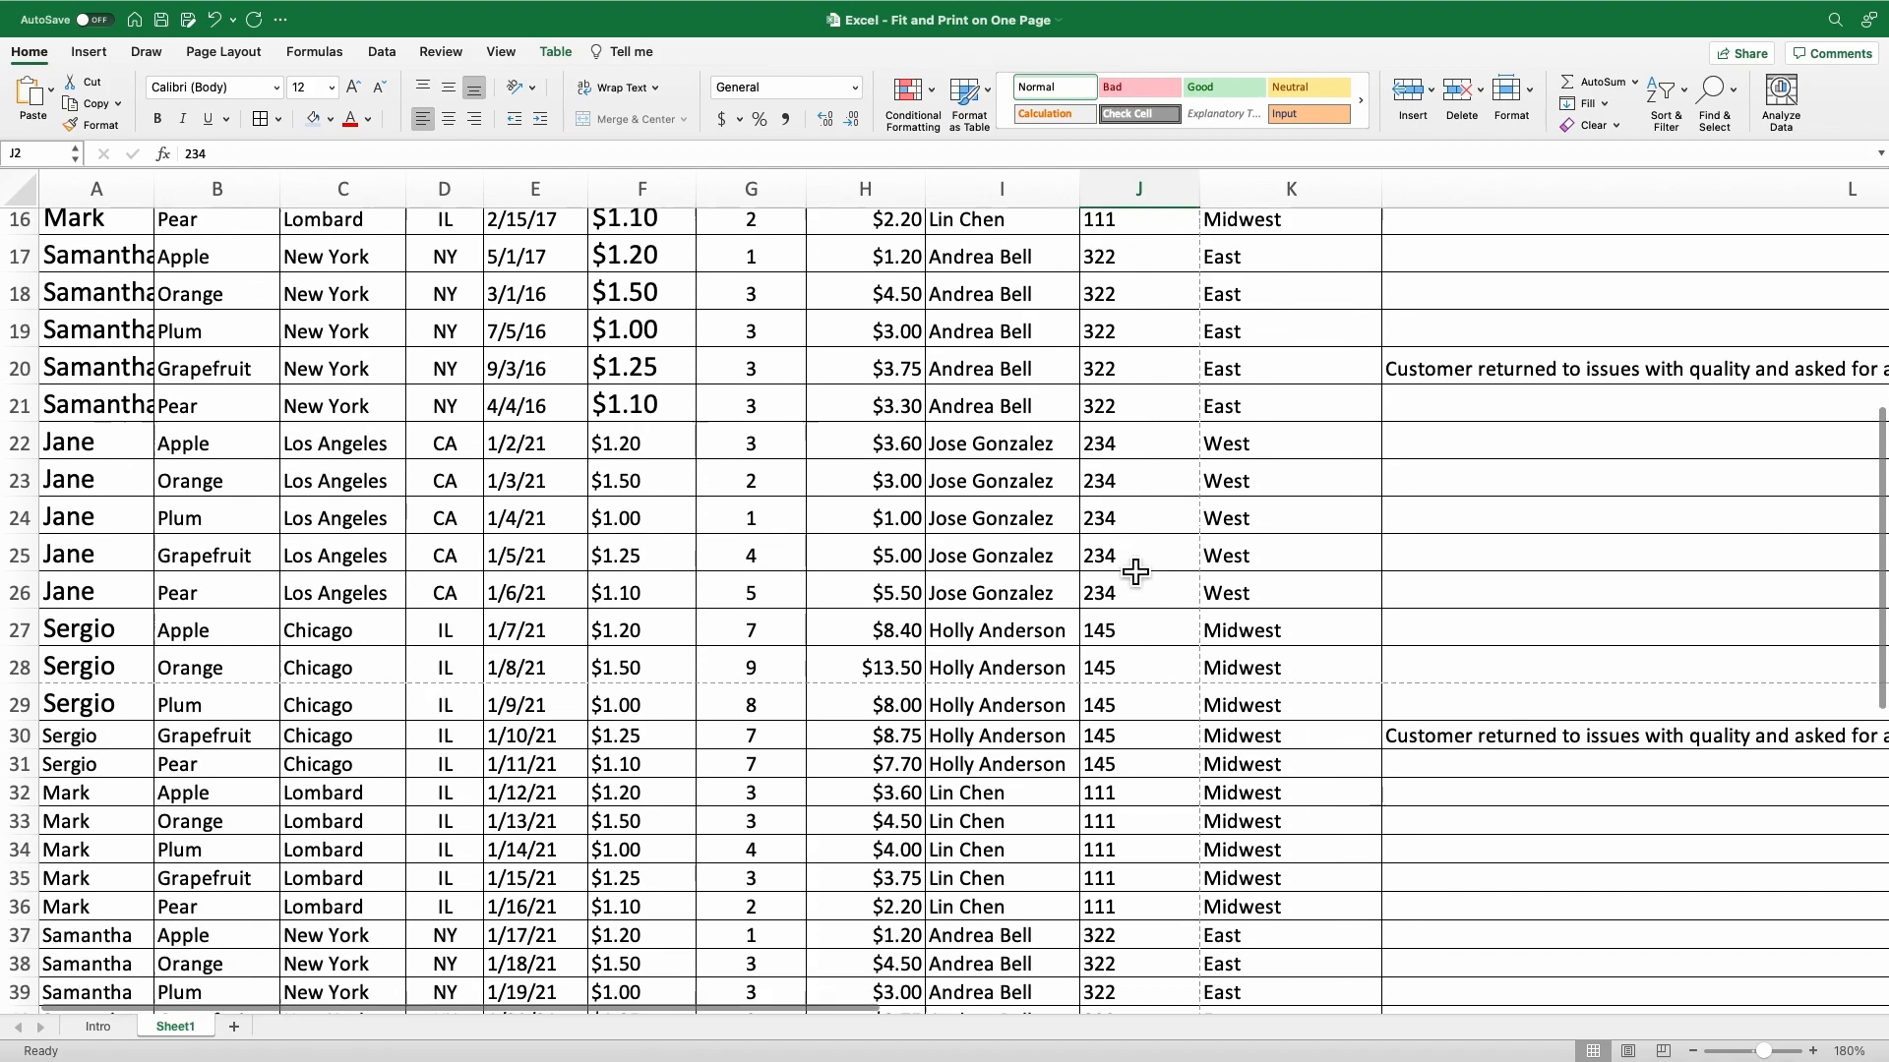
pyautogui.keyDown('shift'); pyautogui.click(1138, 762); pyautogui.keyUp('shift')
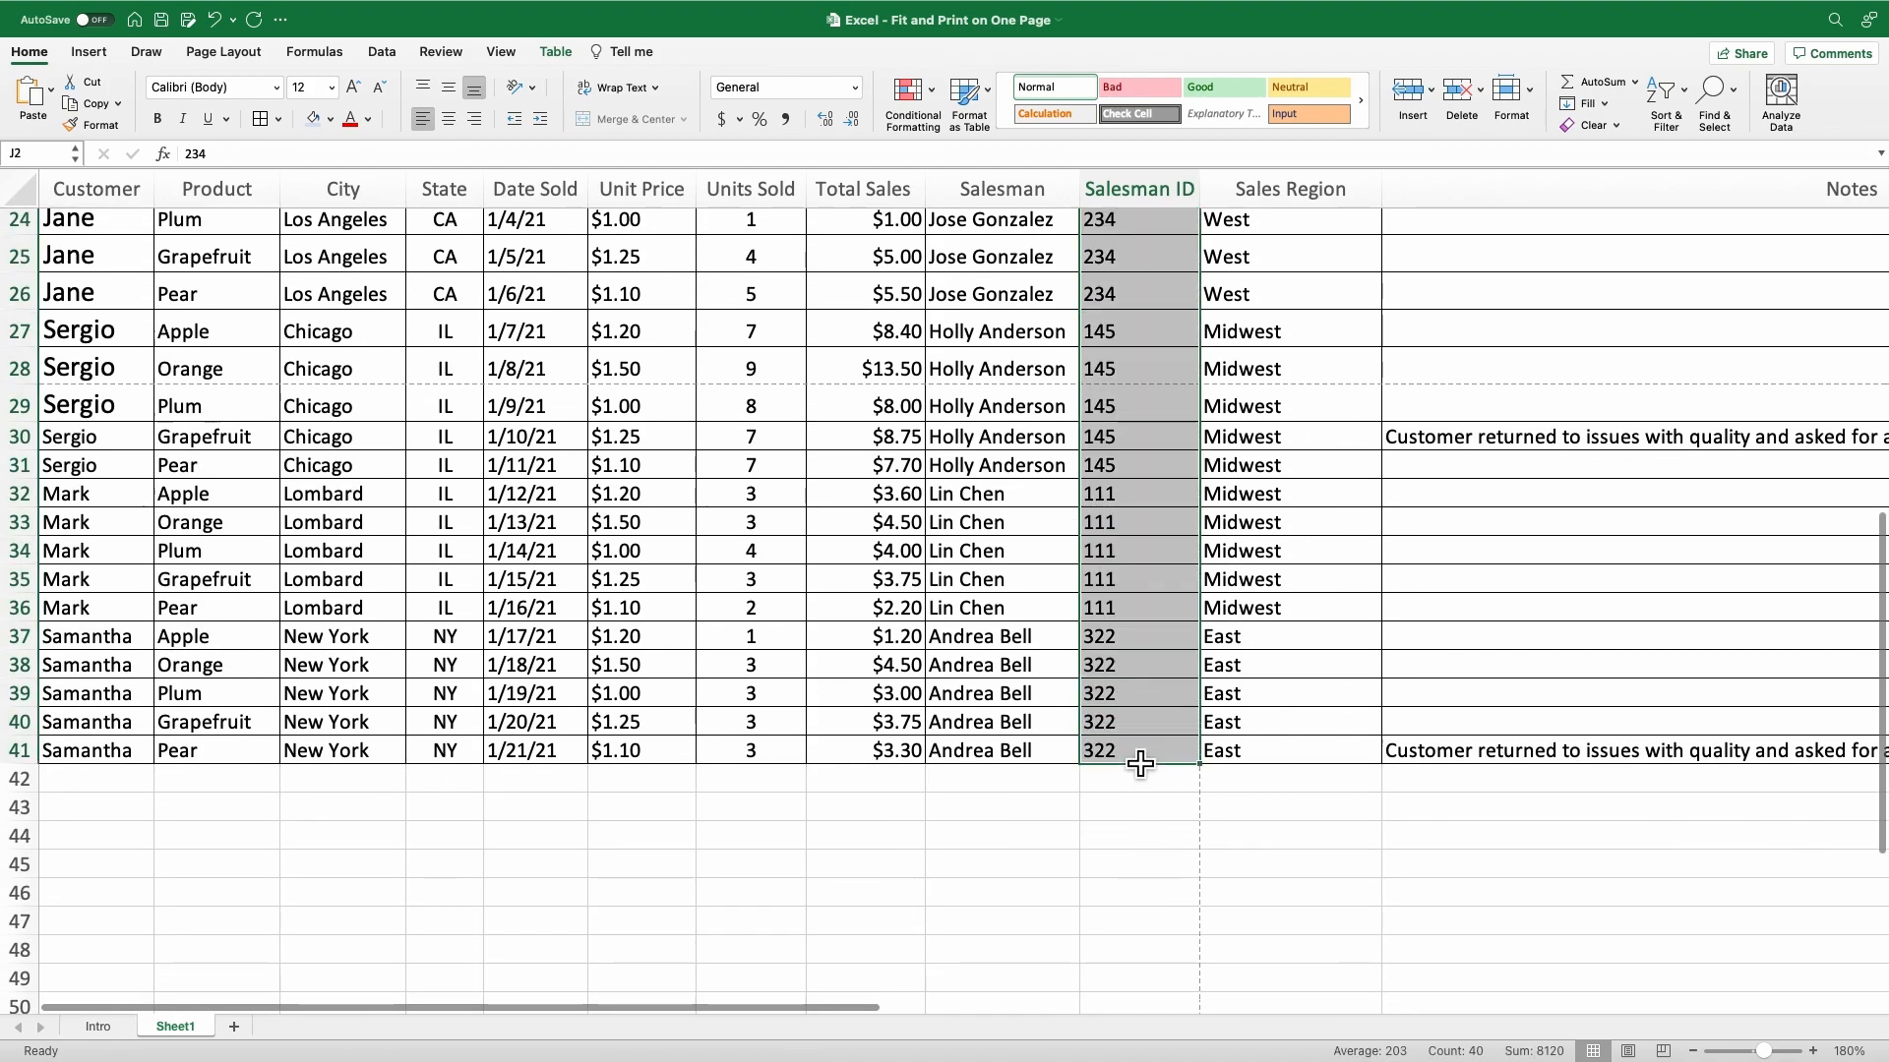
pyautogui.scroll(10, 1147, 569)
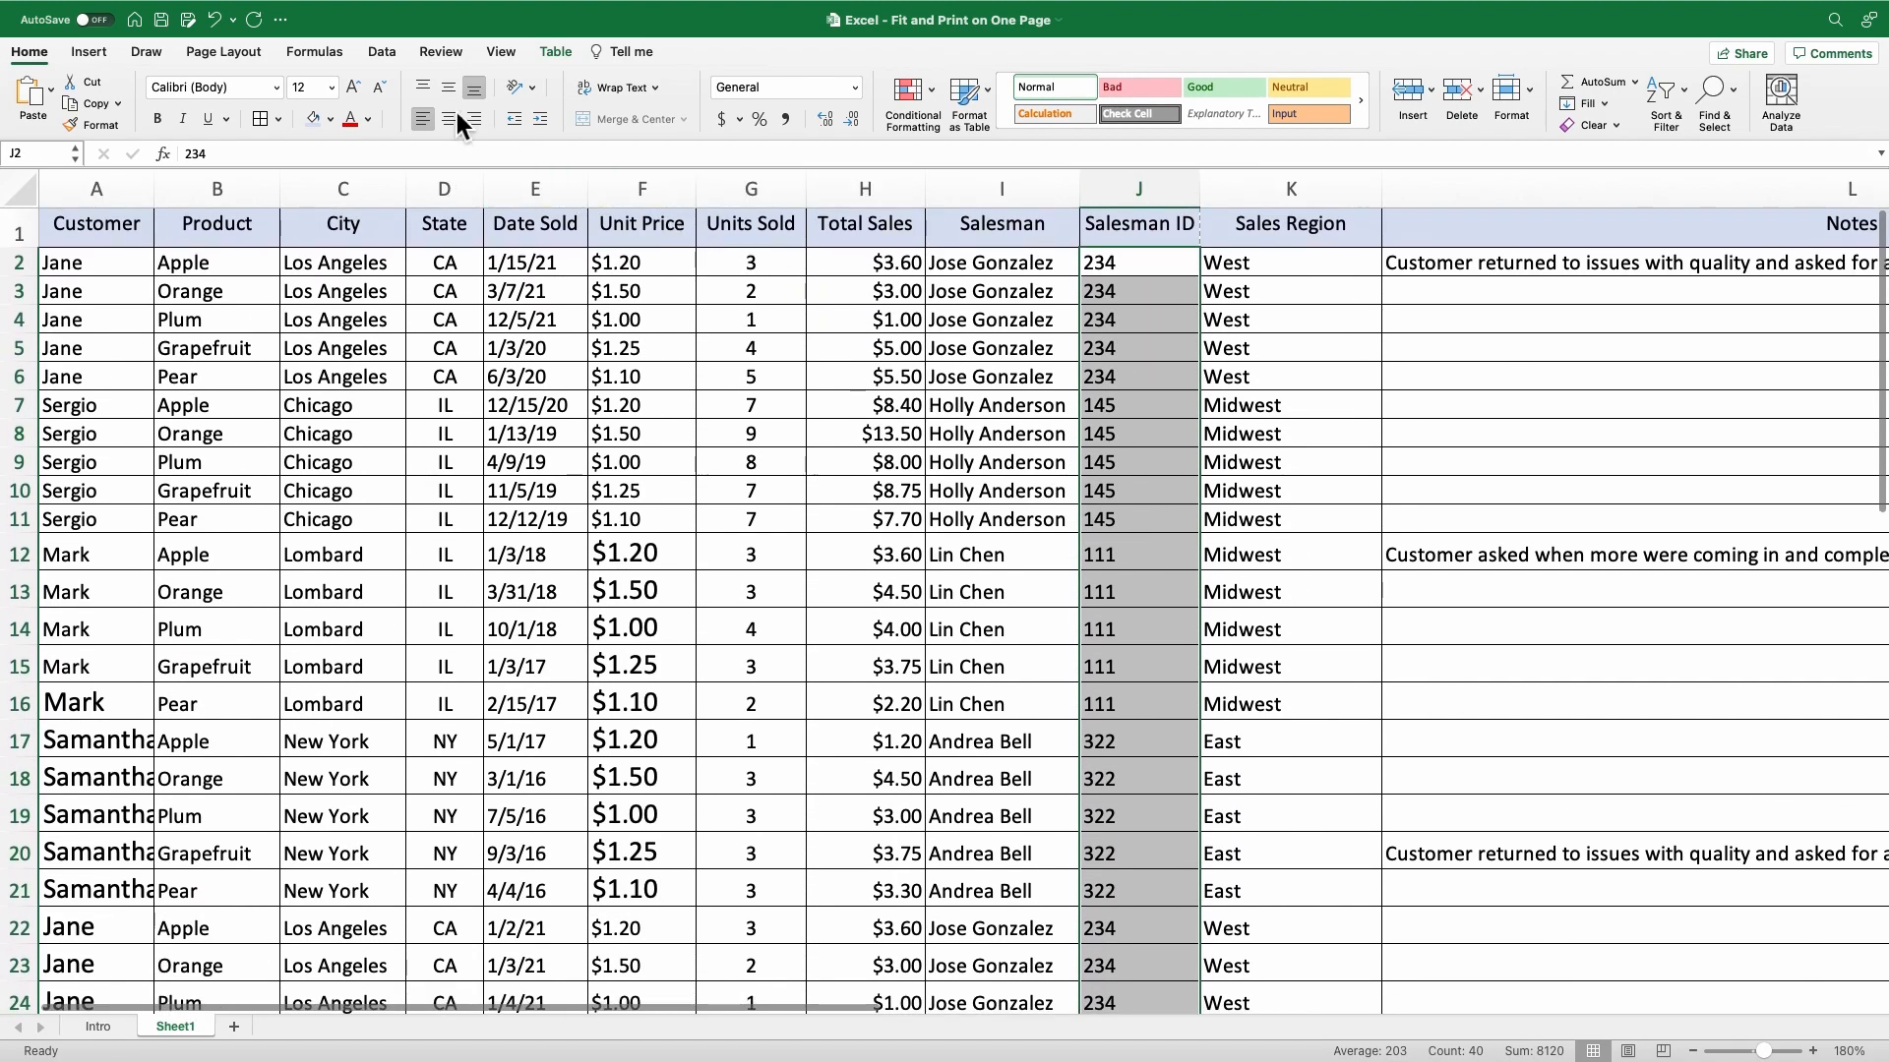
pyautogui.click(448, 118)
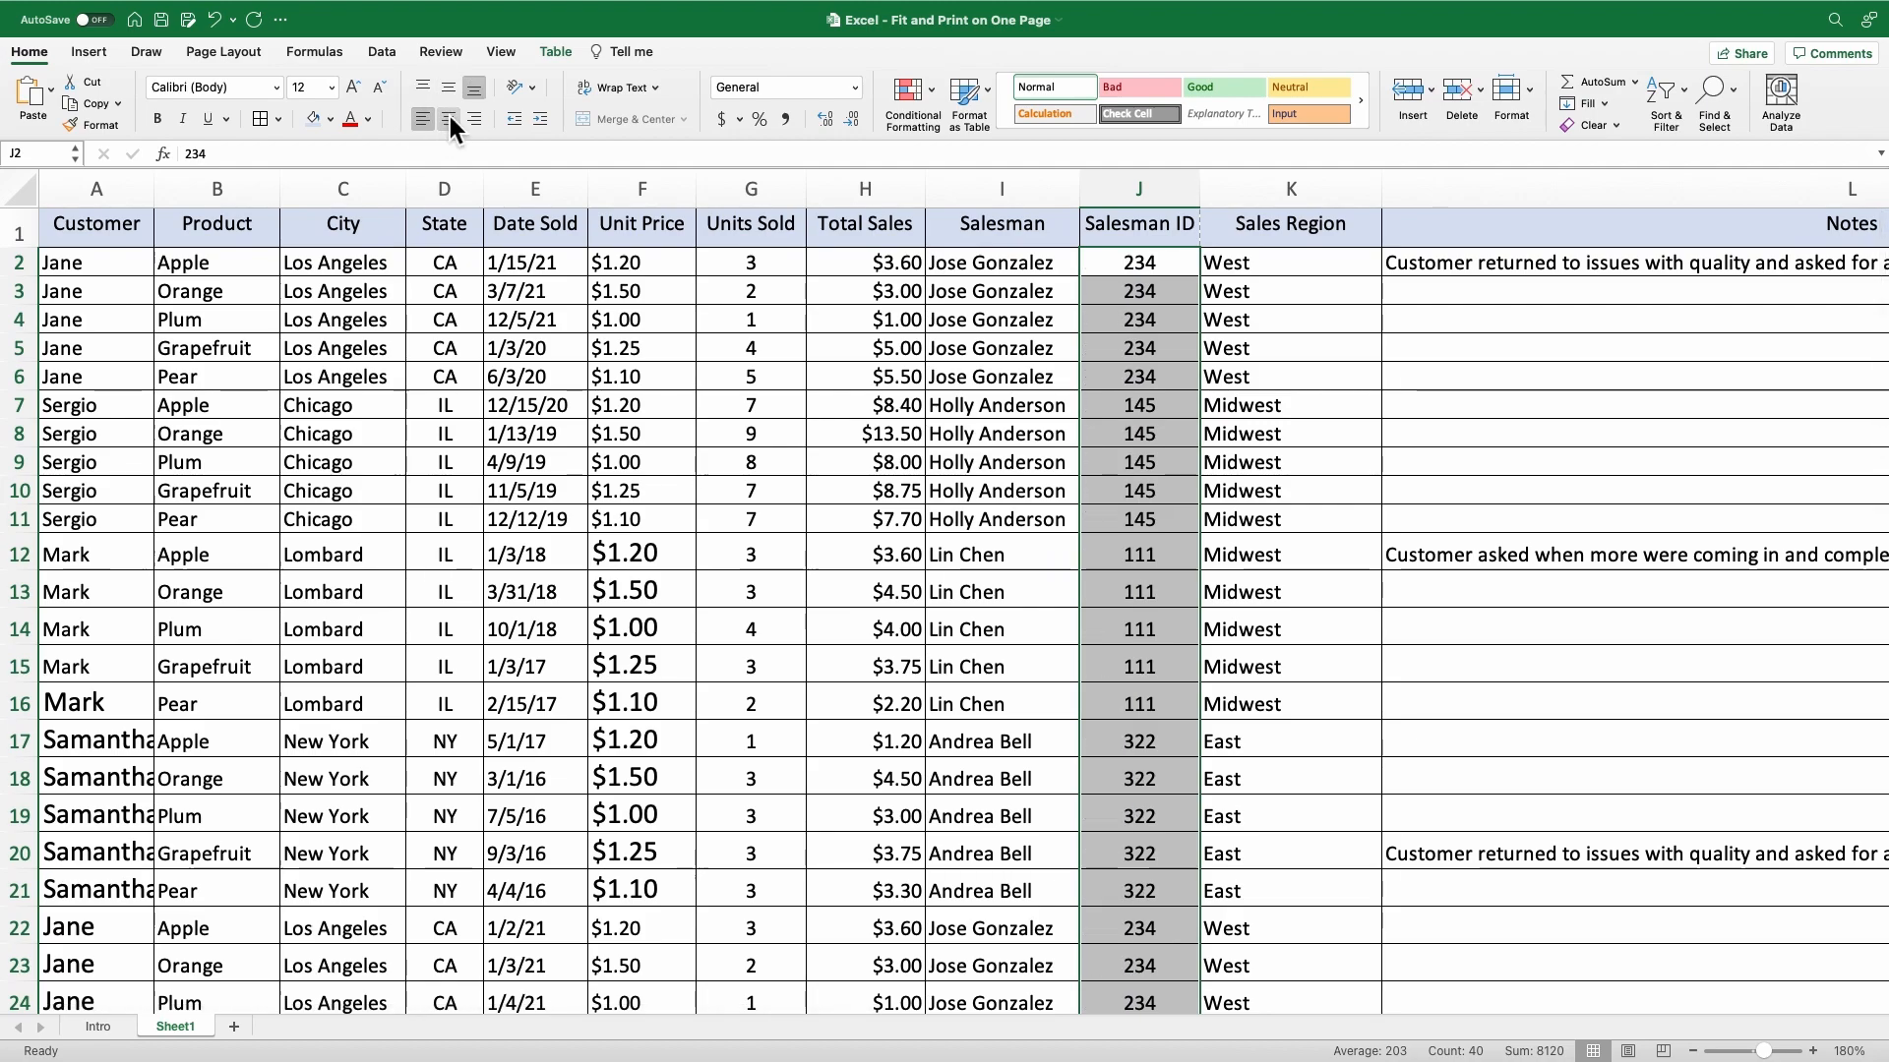
pyautogui.click(1132, 273)
# Set the font size of the entire sheet to 12.
pyautogui.click(204, 279)
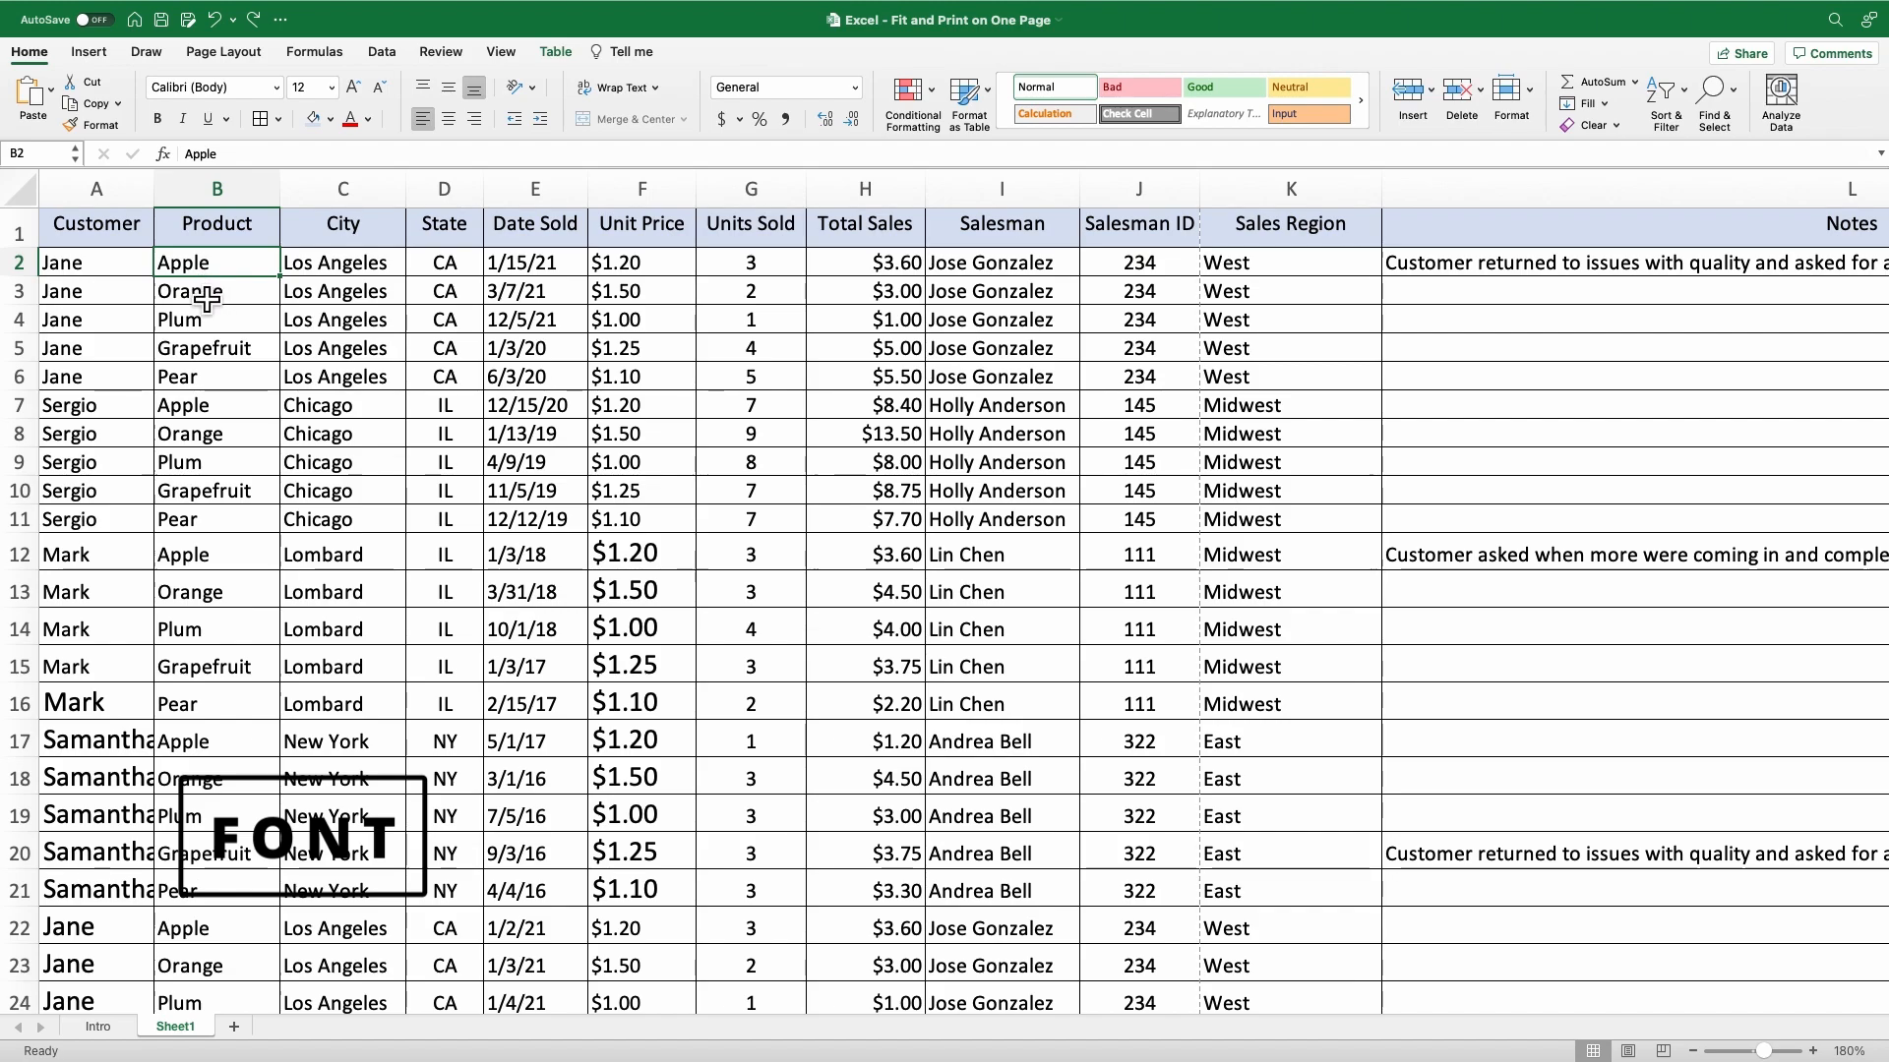
pyautogui.click(33, 203)
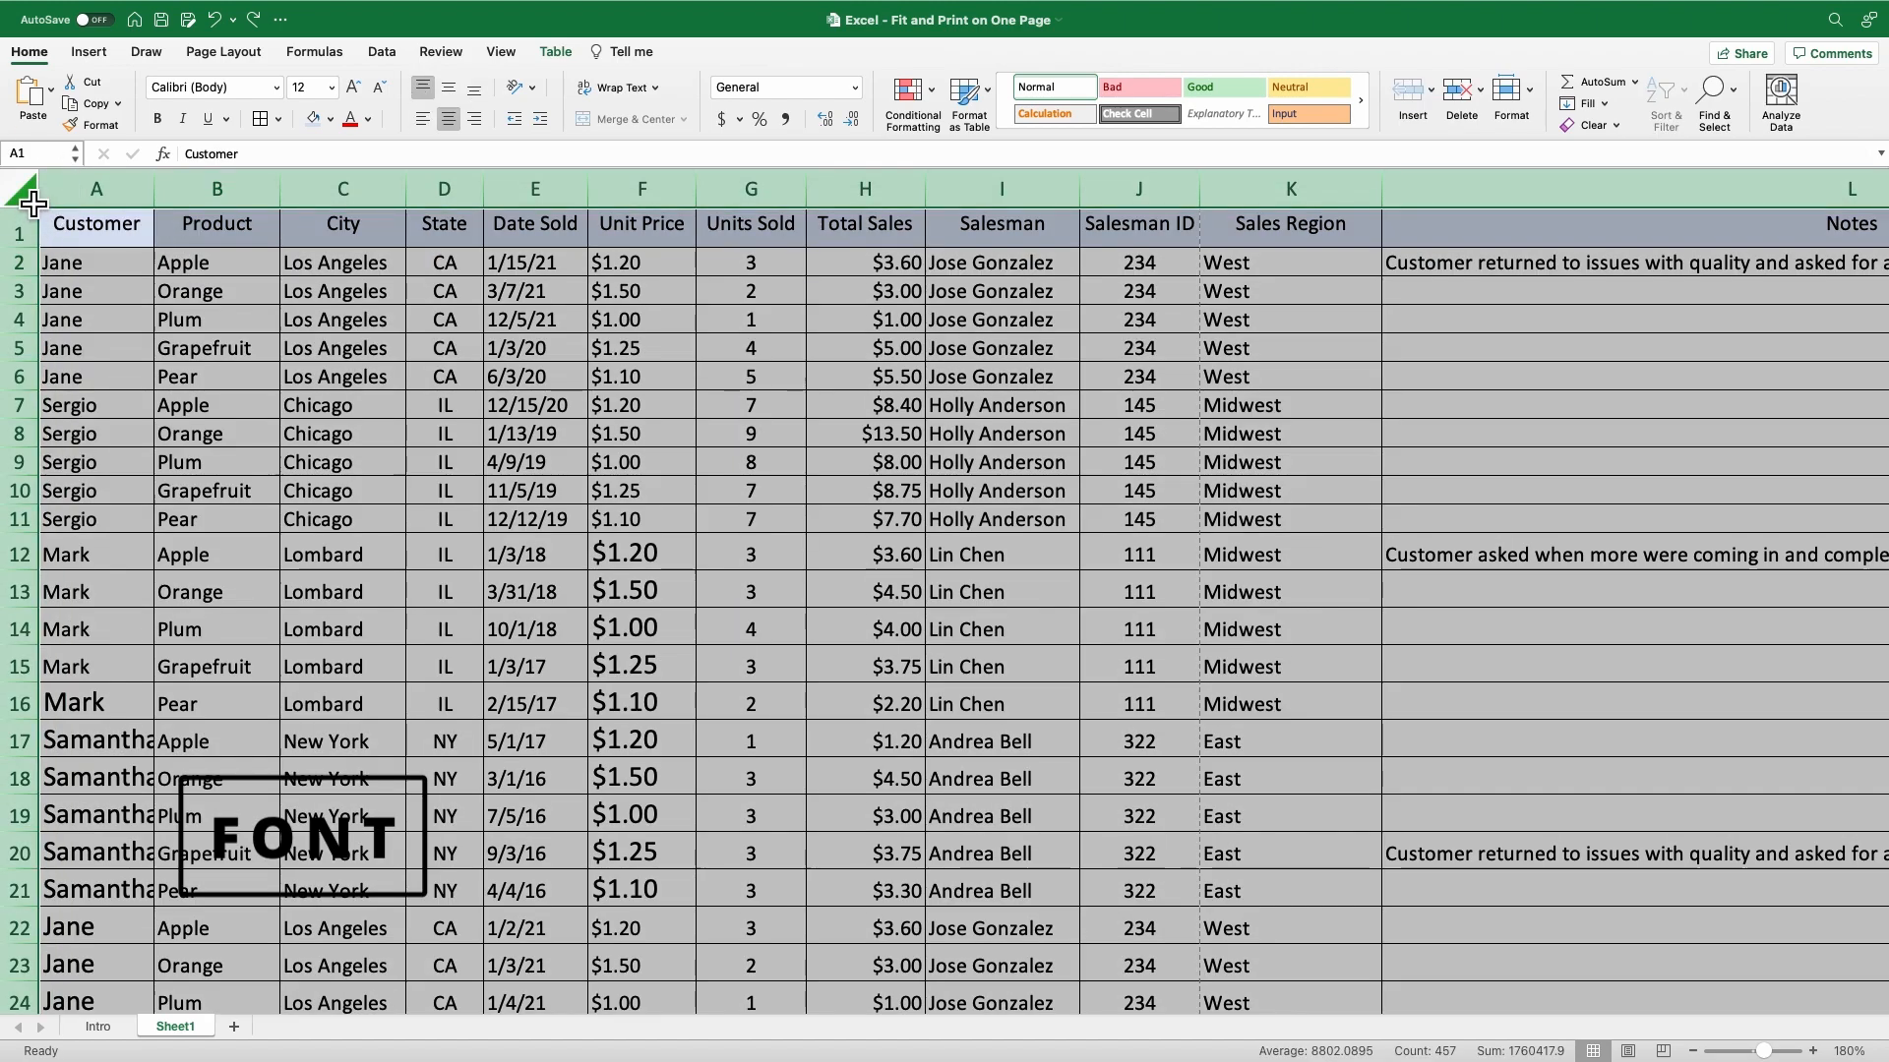
pyautogui.click(332, 88)
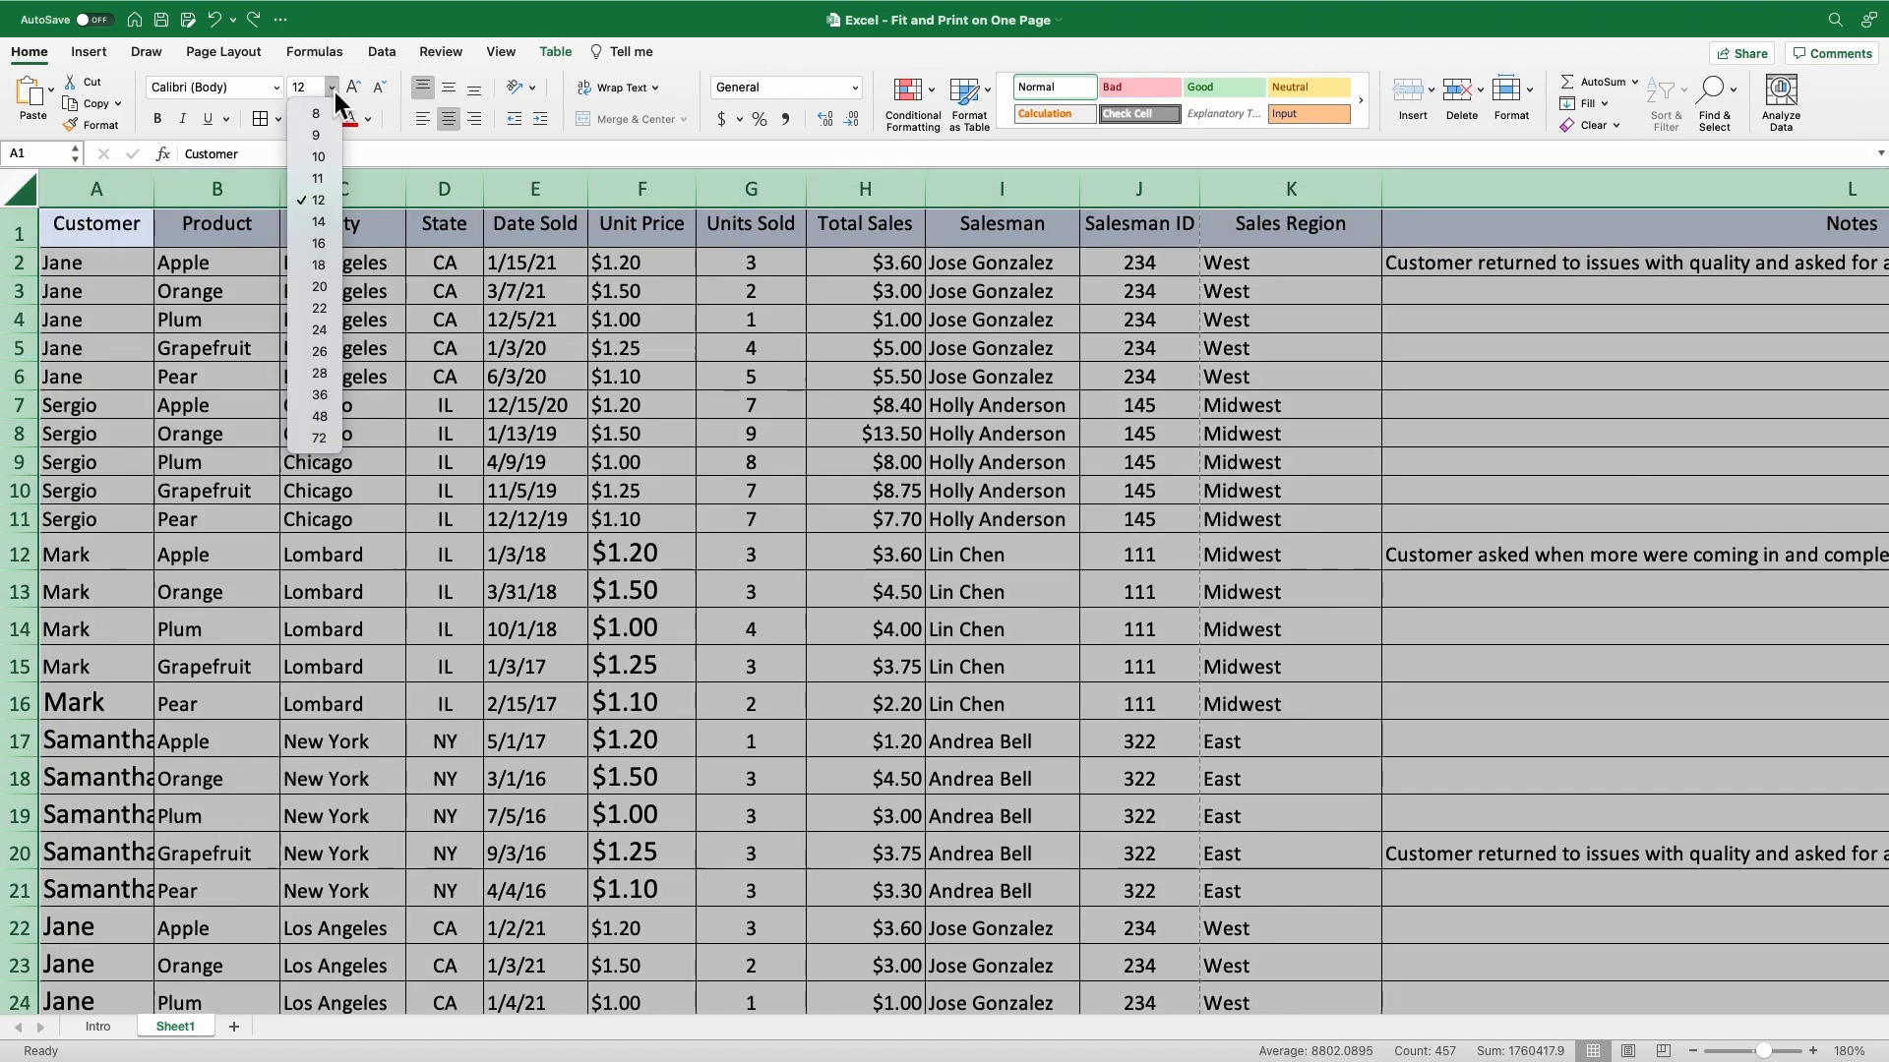
pyautogui.click(319, 201)
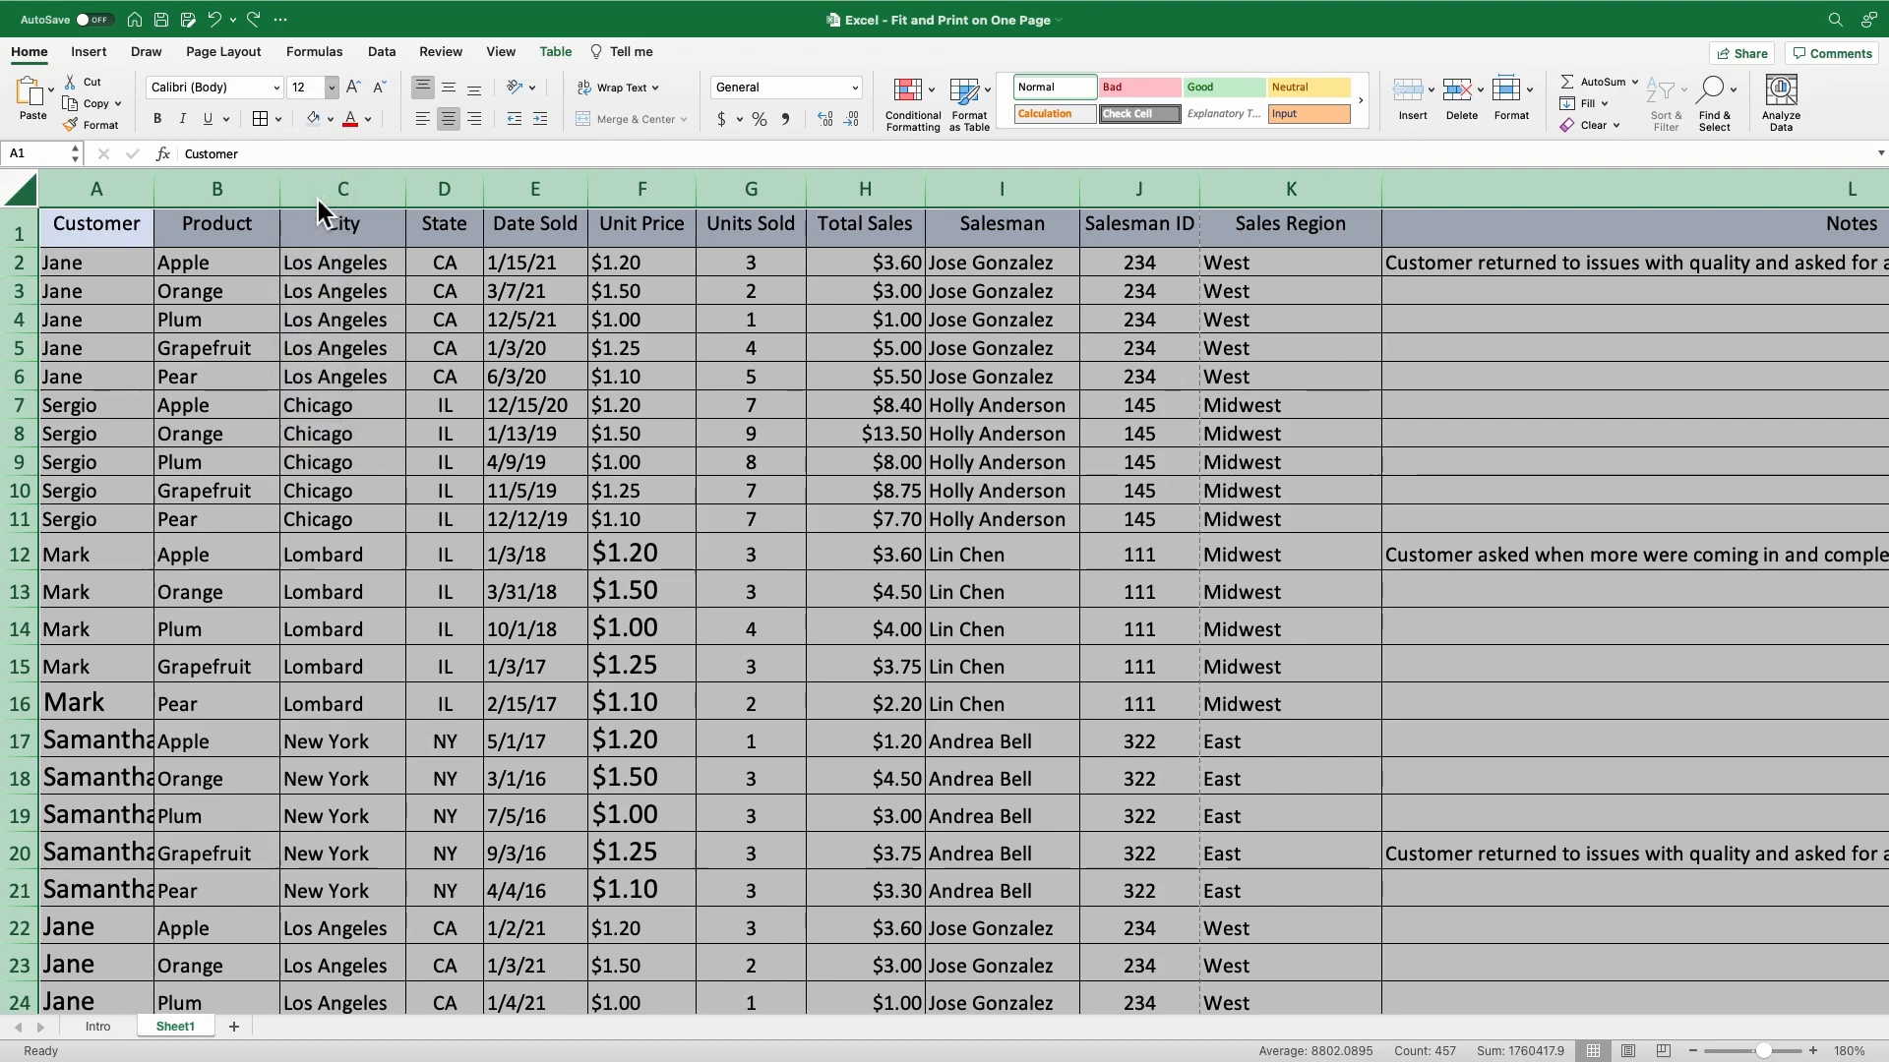
pyautogui.click(136, 271)
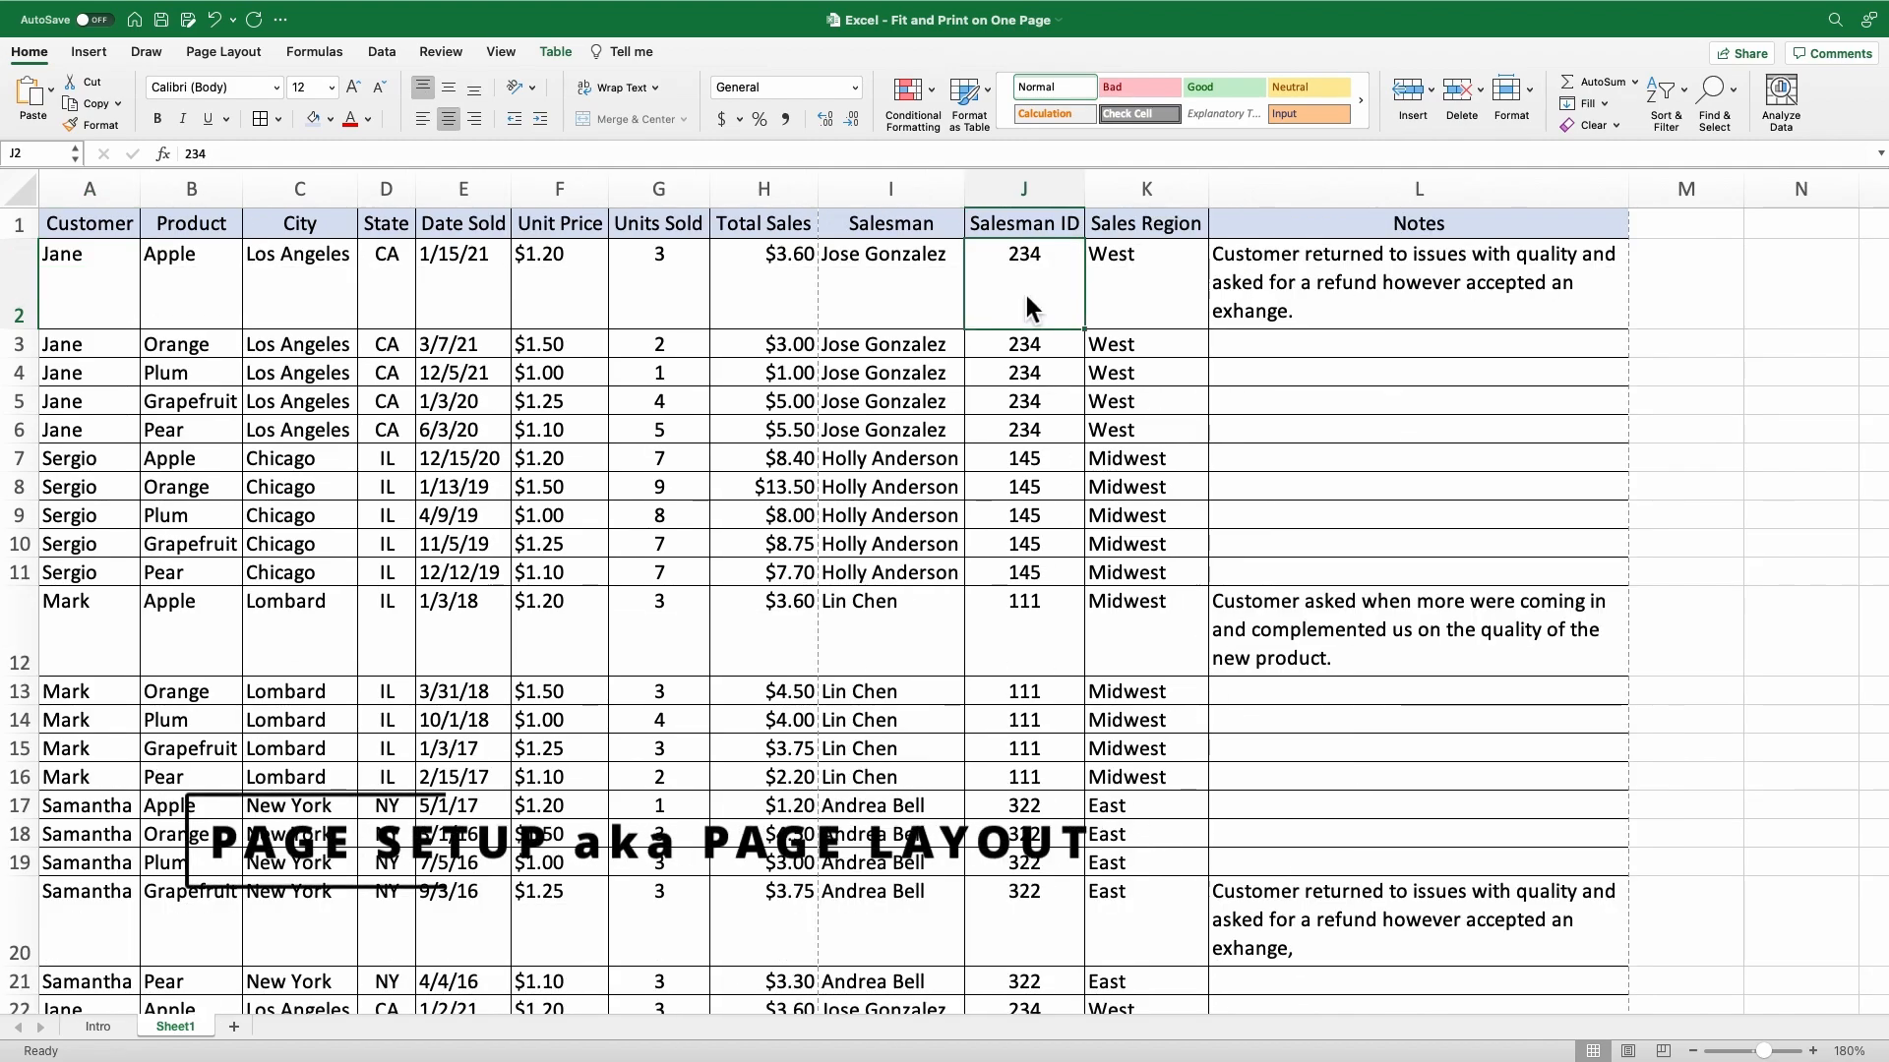
# Set the sheet's page margins to the Narrow preset.
pyautogui.click(220, 56)
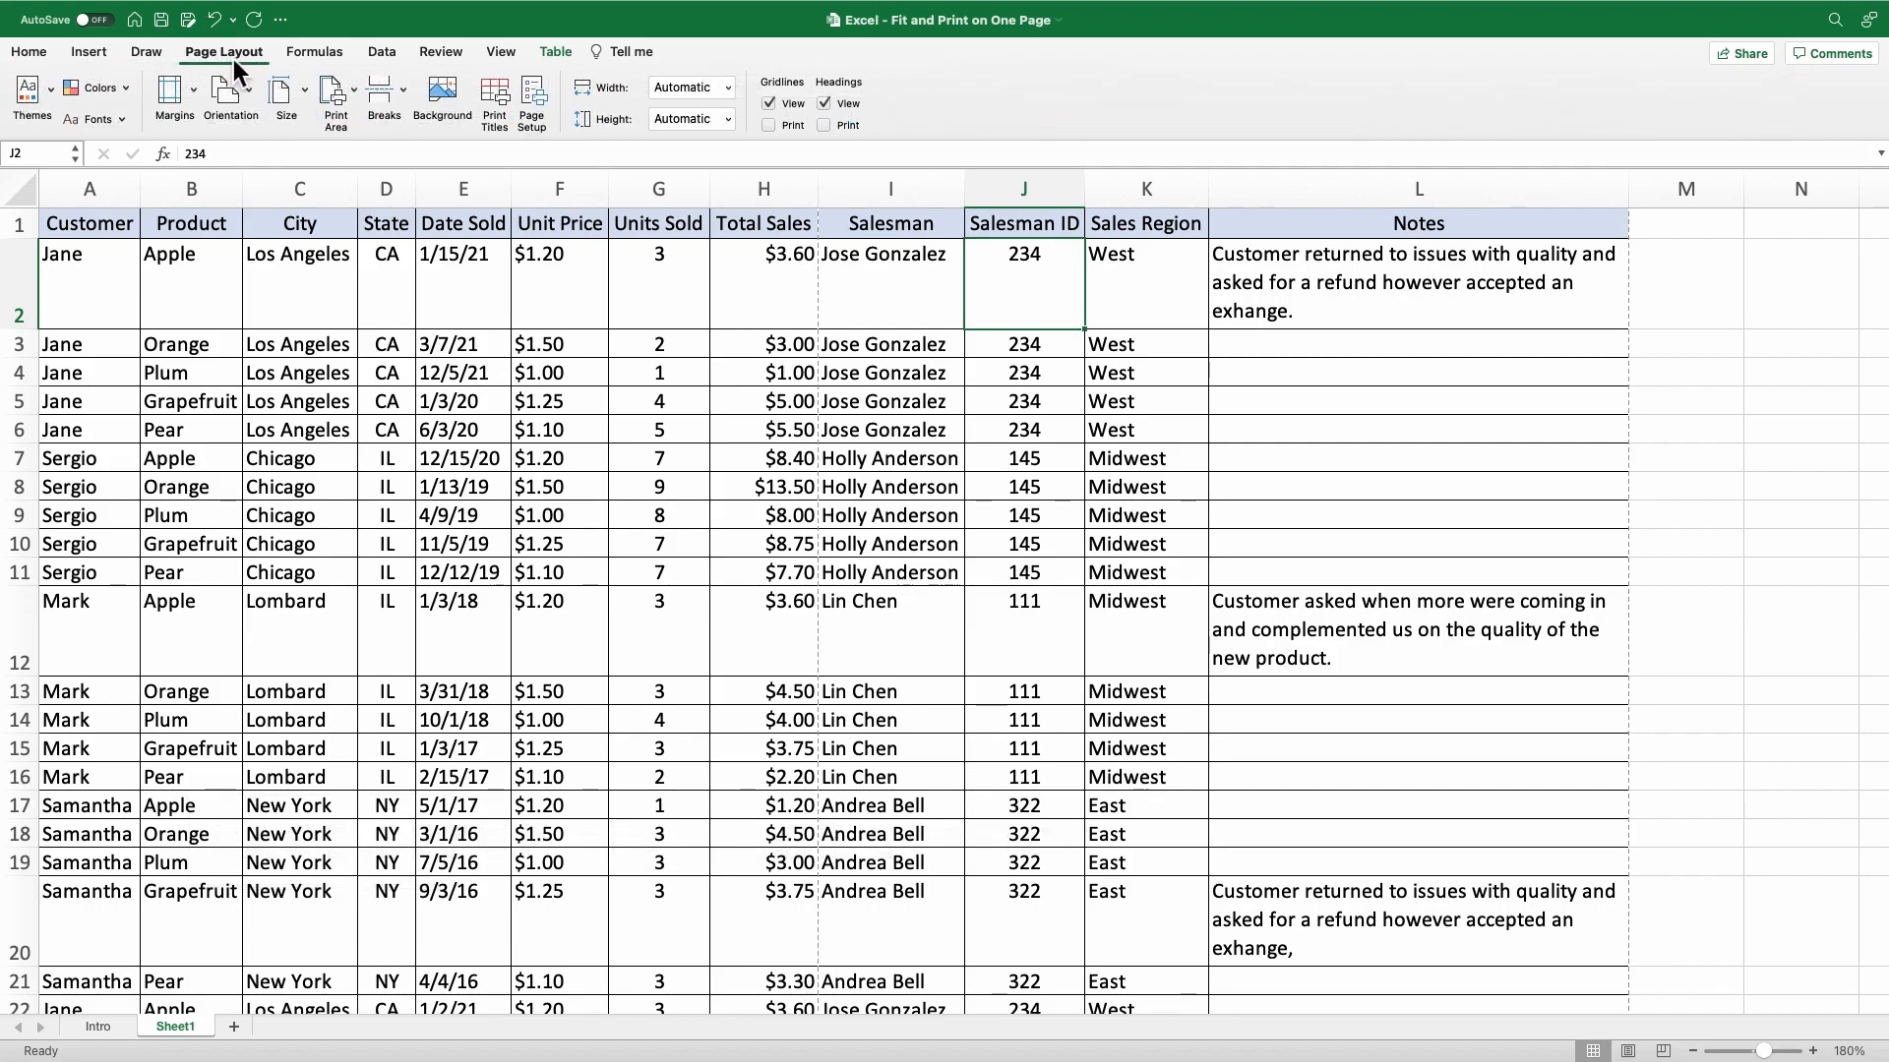
pyautogui.click(199, 96)
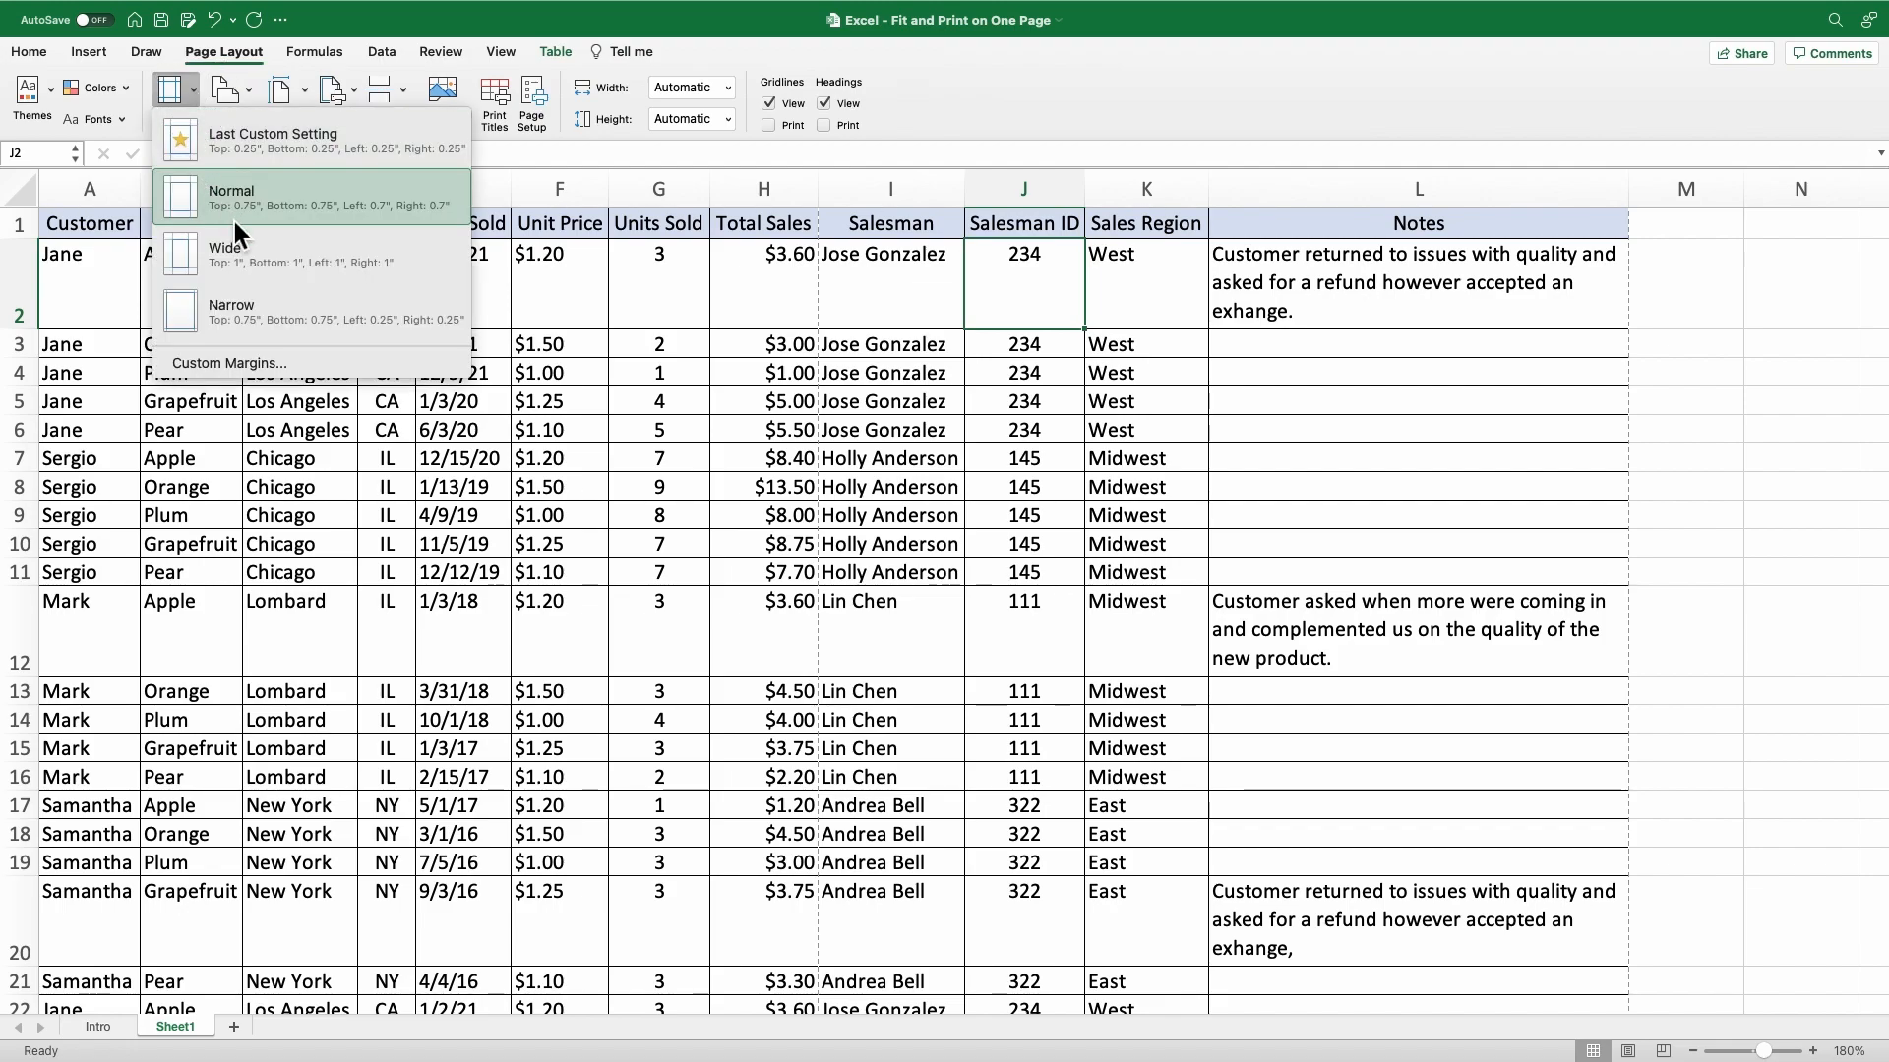
pyautogui.click(269, 317)
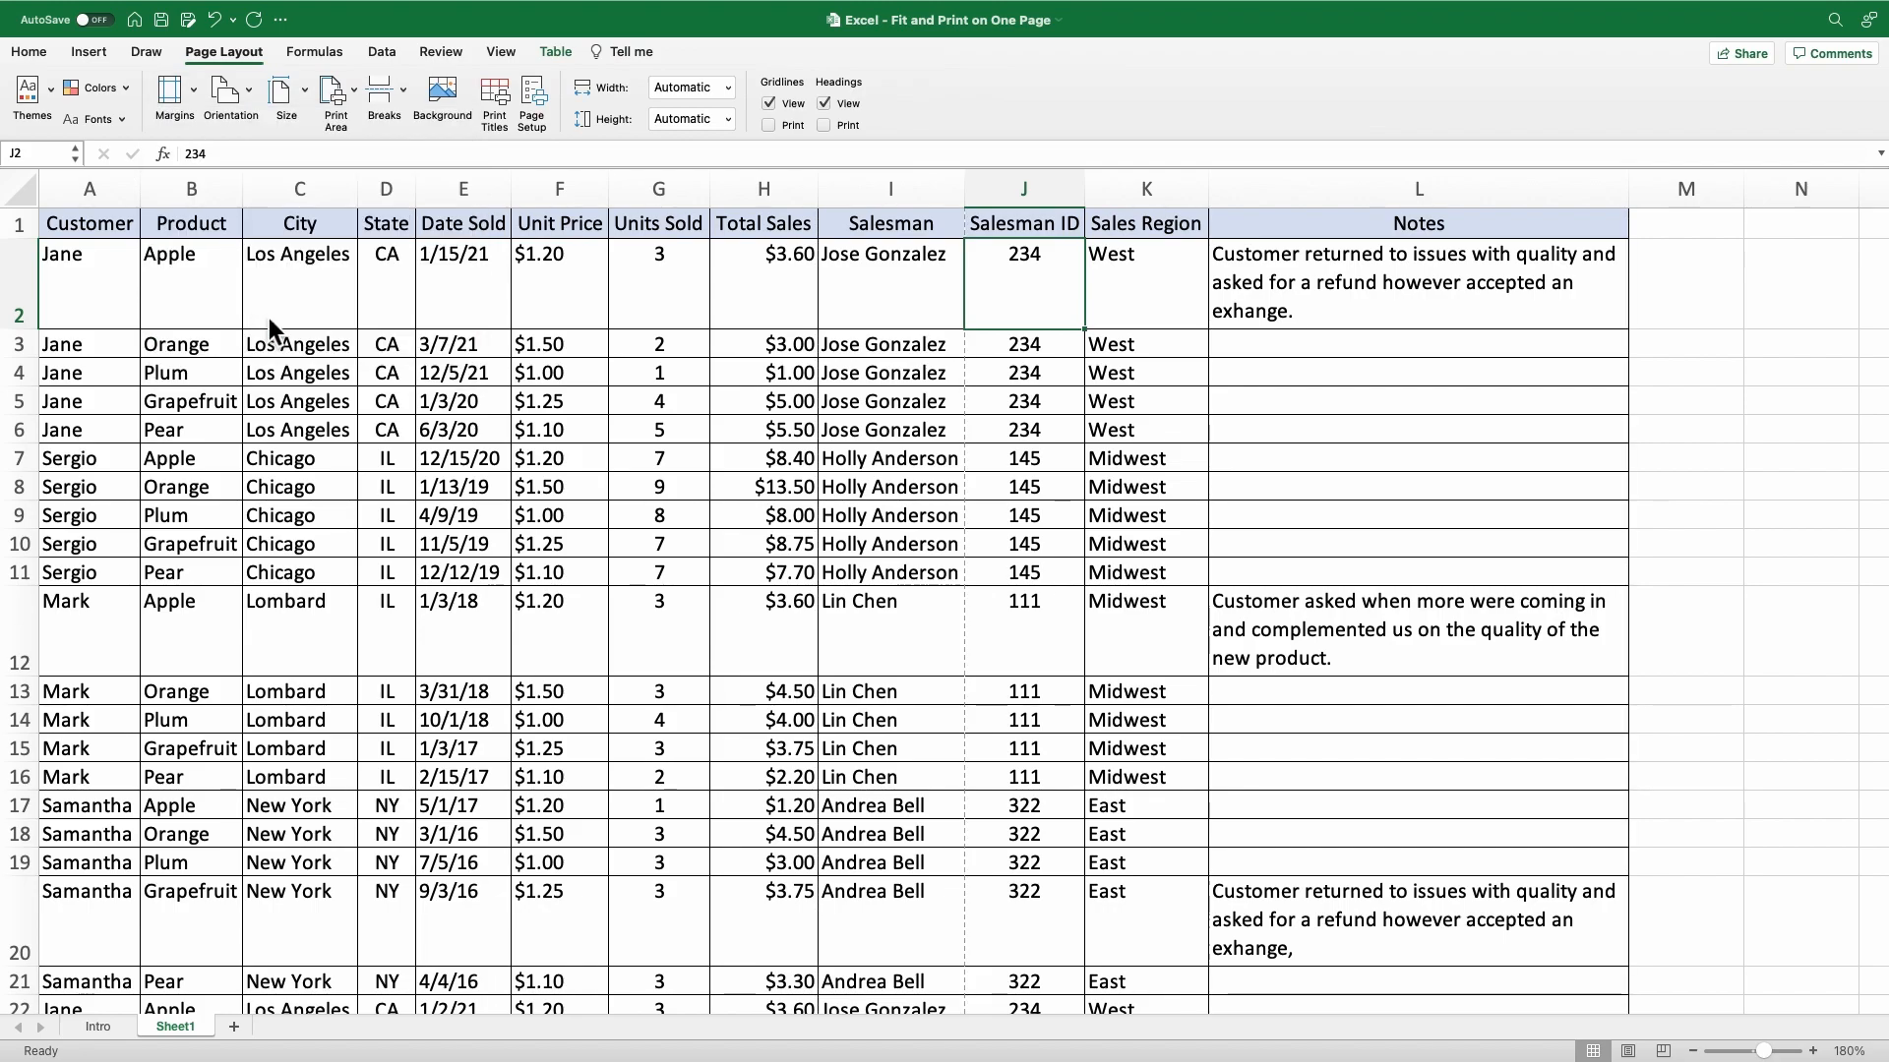
# Switch the page orientation to Landscape and review the available paper sizes without choosing one.
pyautogui.click(252, 92)
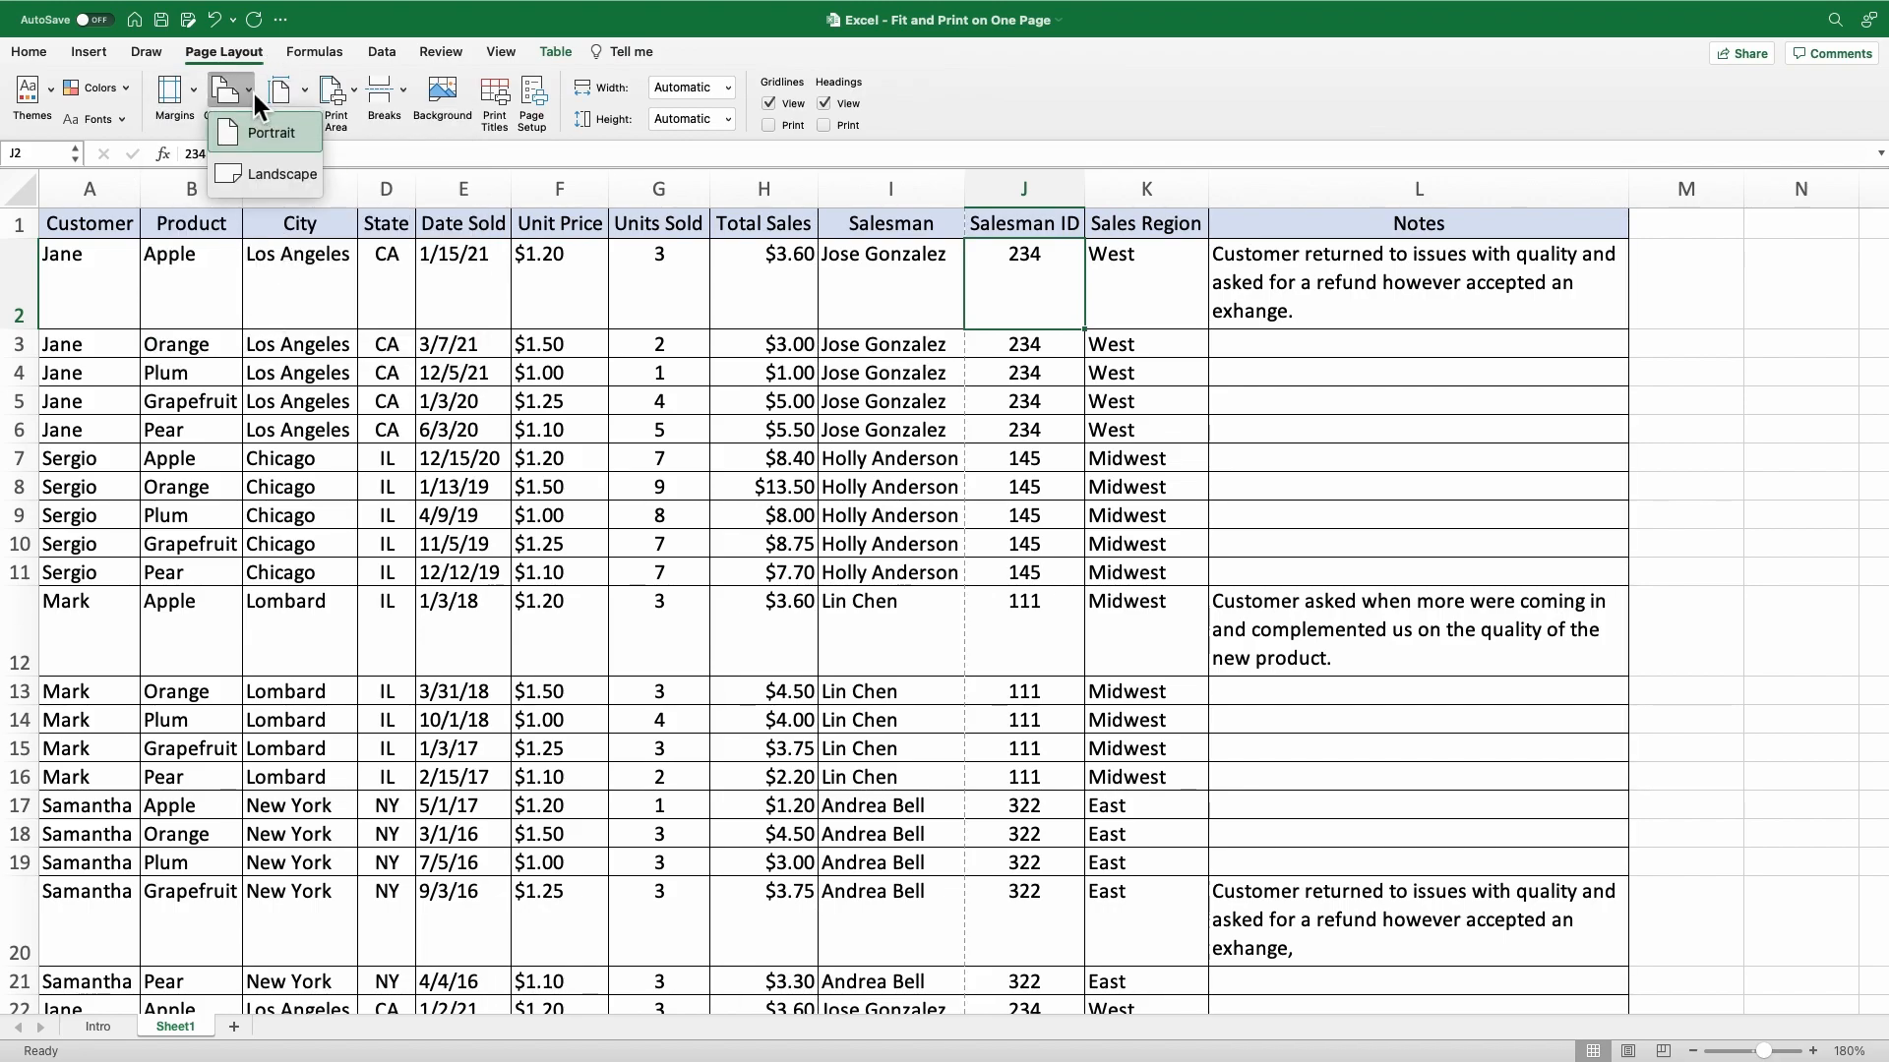
pyautogui.click(274, 175)
pyautogui.click(307, 92)
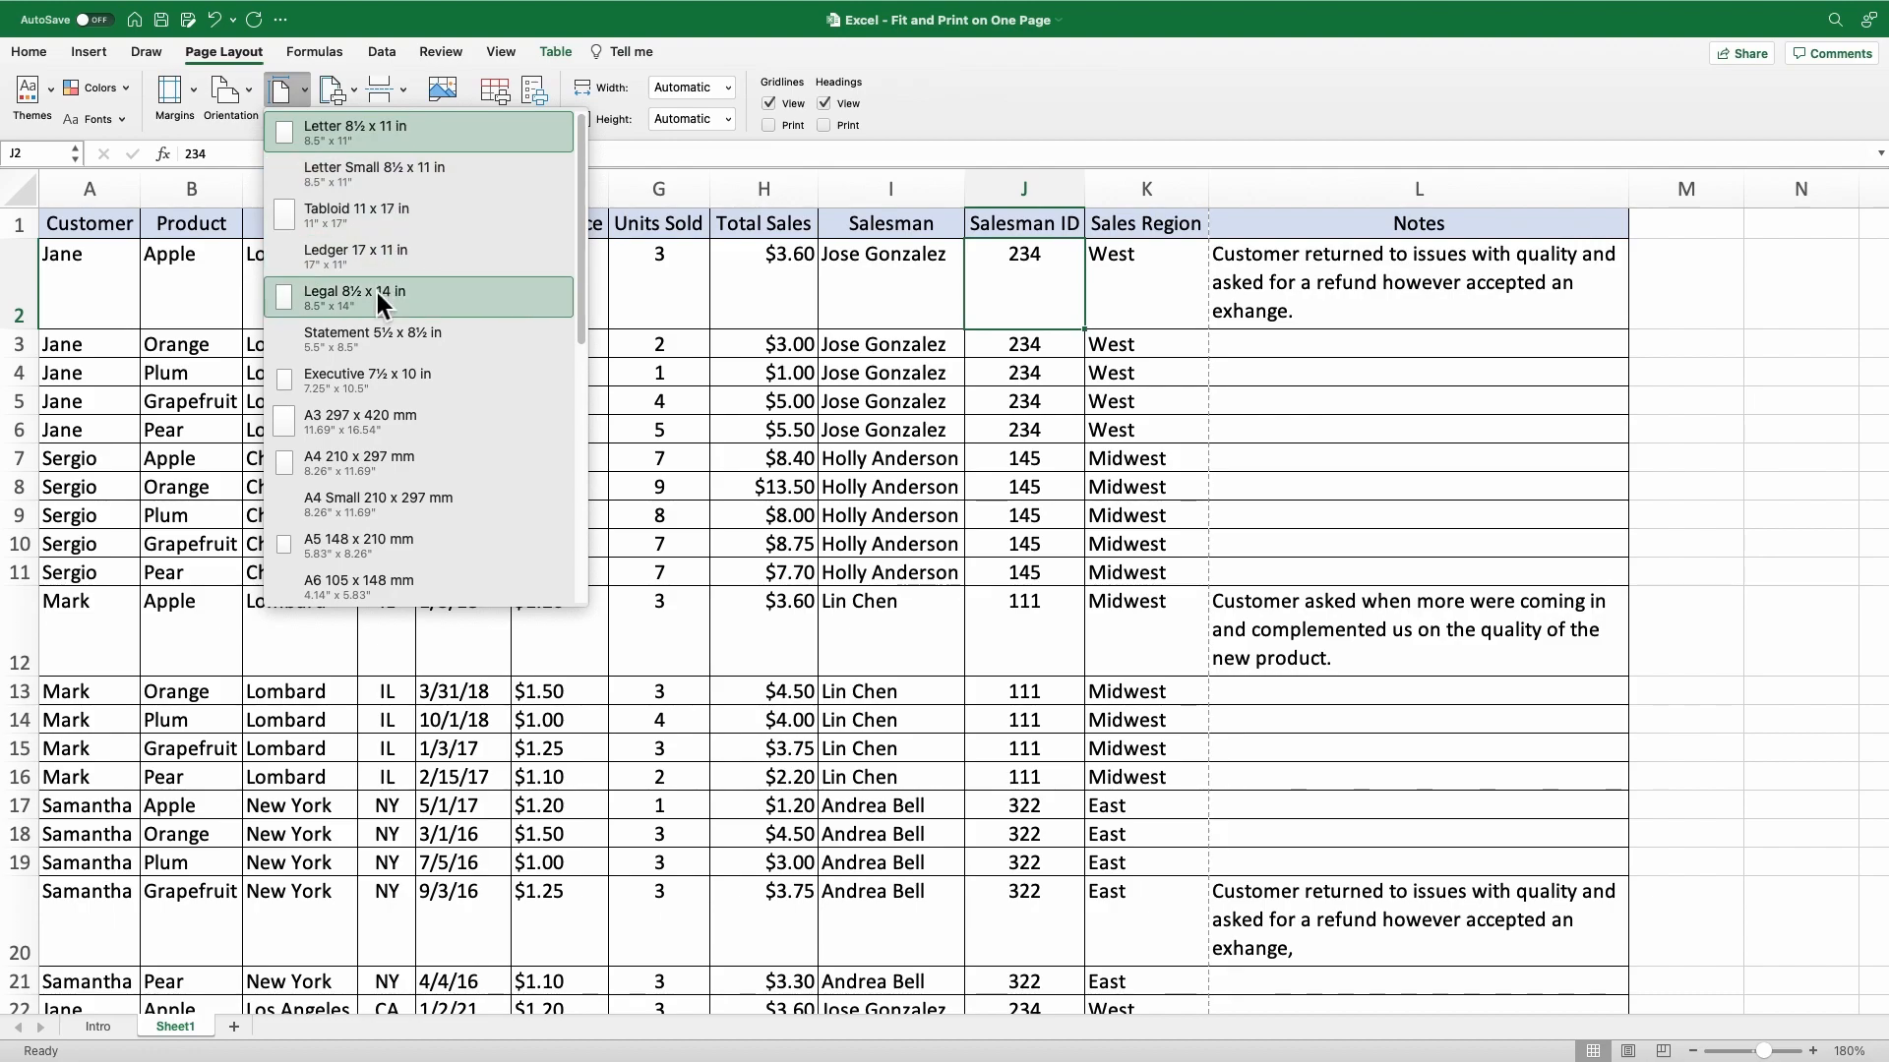
pyautogui.click(948, 69)
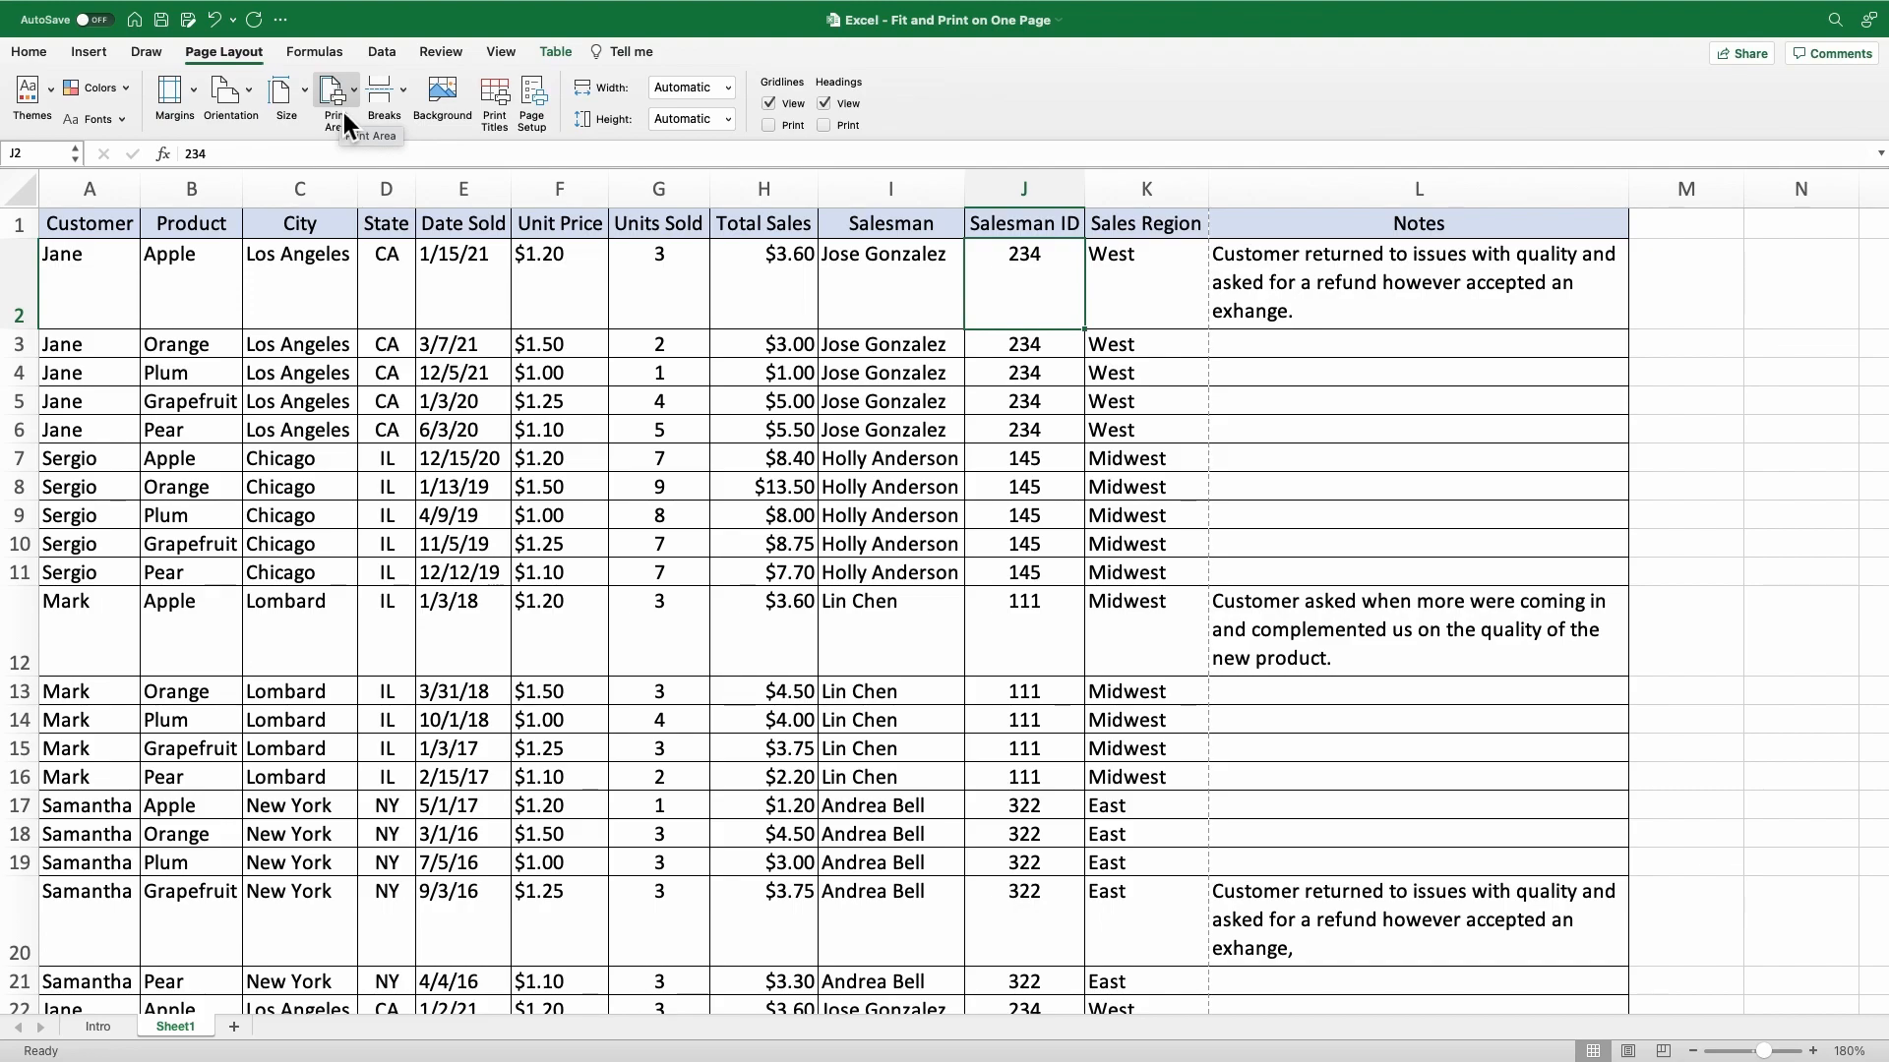
# Reduce the sheet's print scaling below 100% of normal size in the page setup and apply it.
pyautogui.click(500, 97)
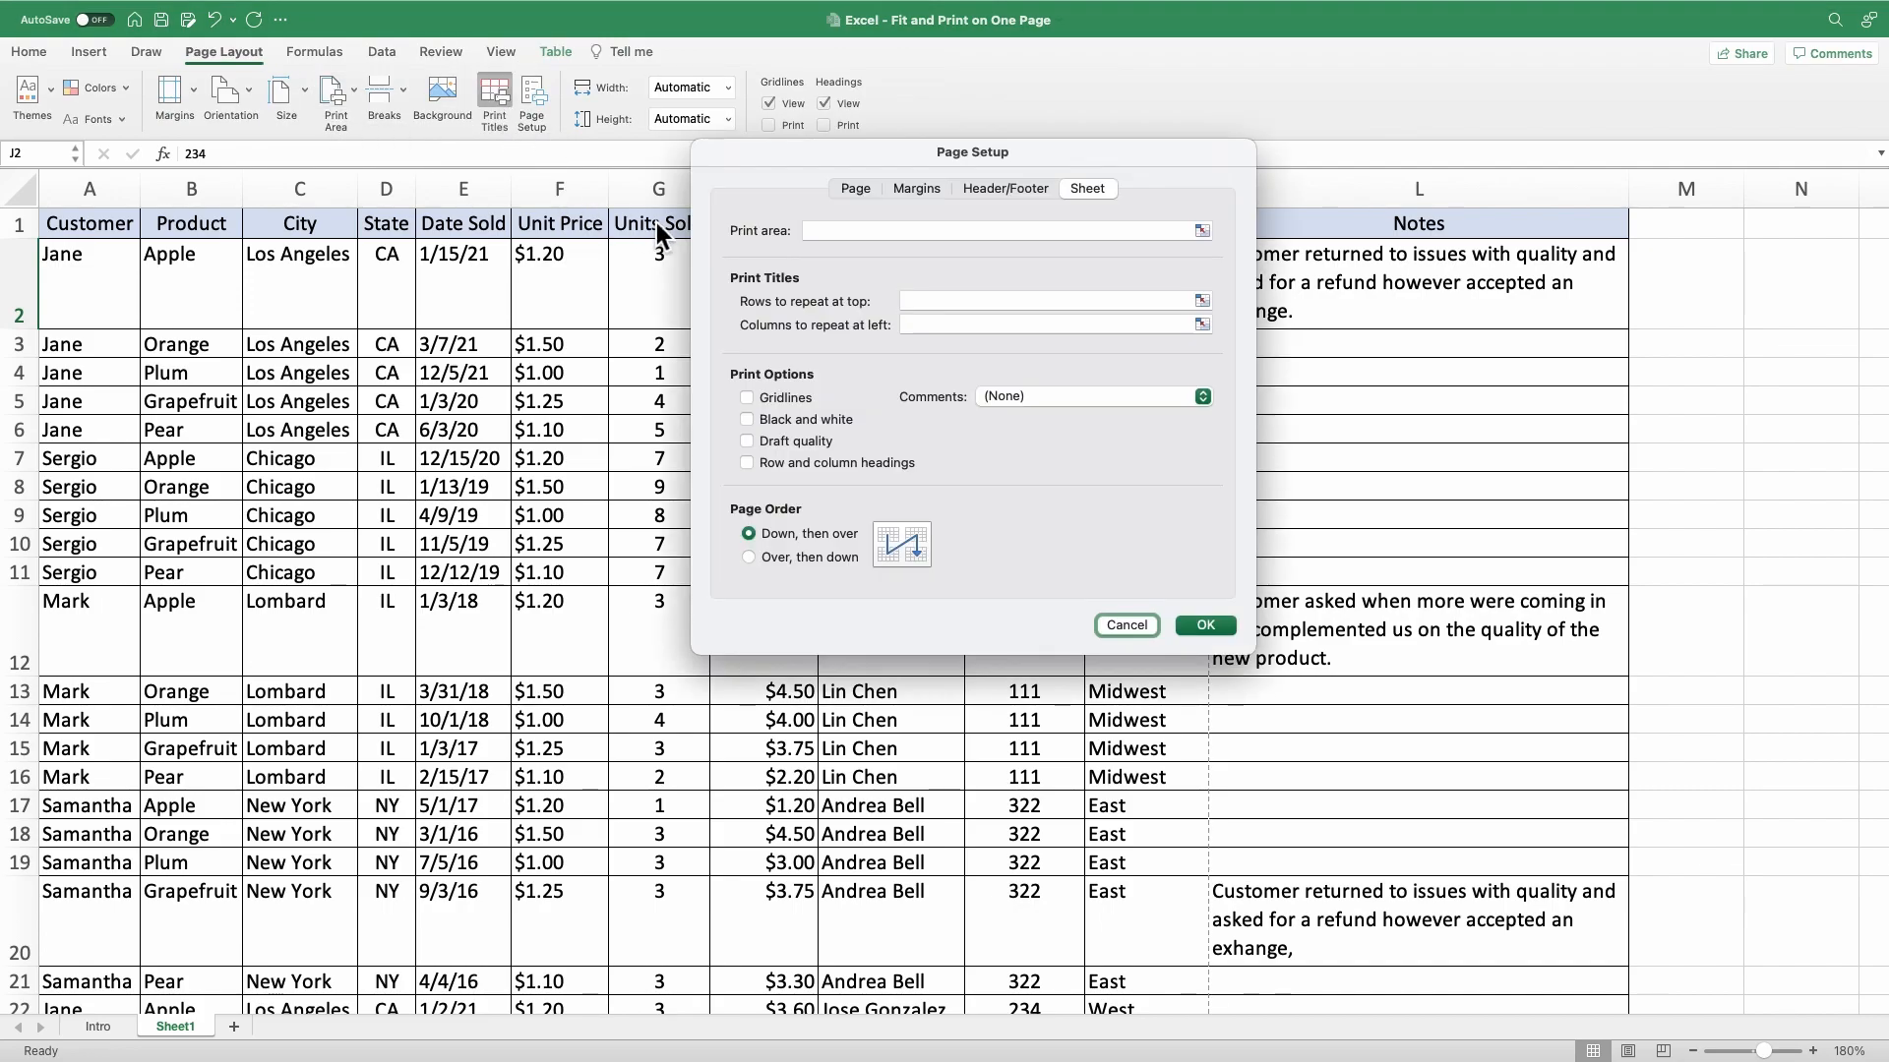
pyautogui.click(858, 189)
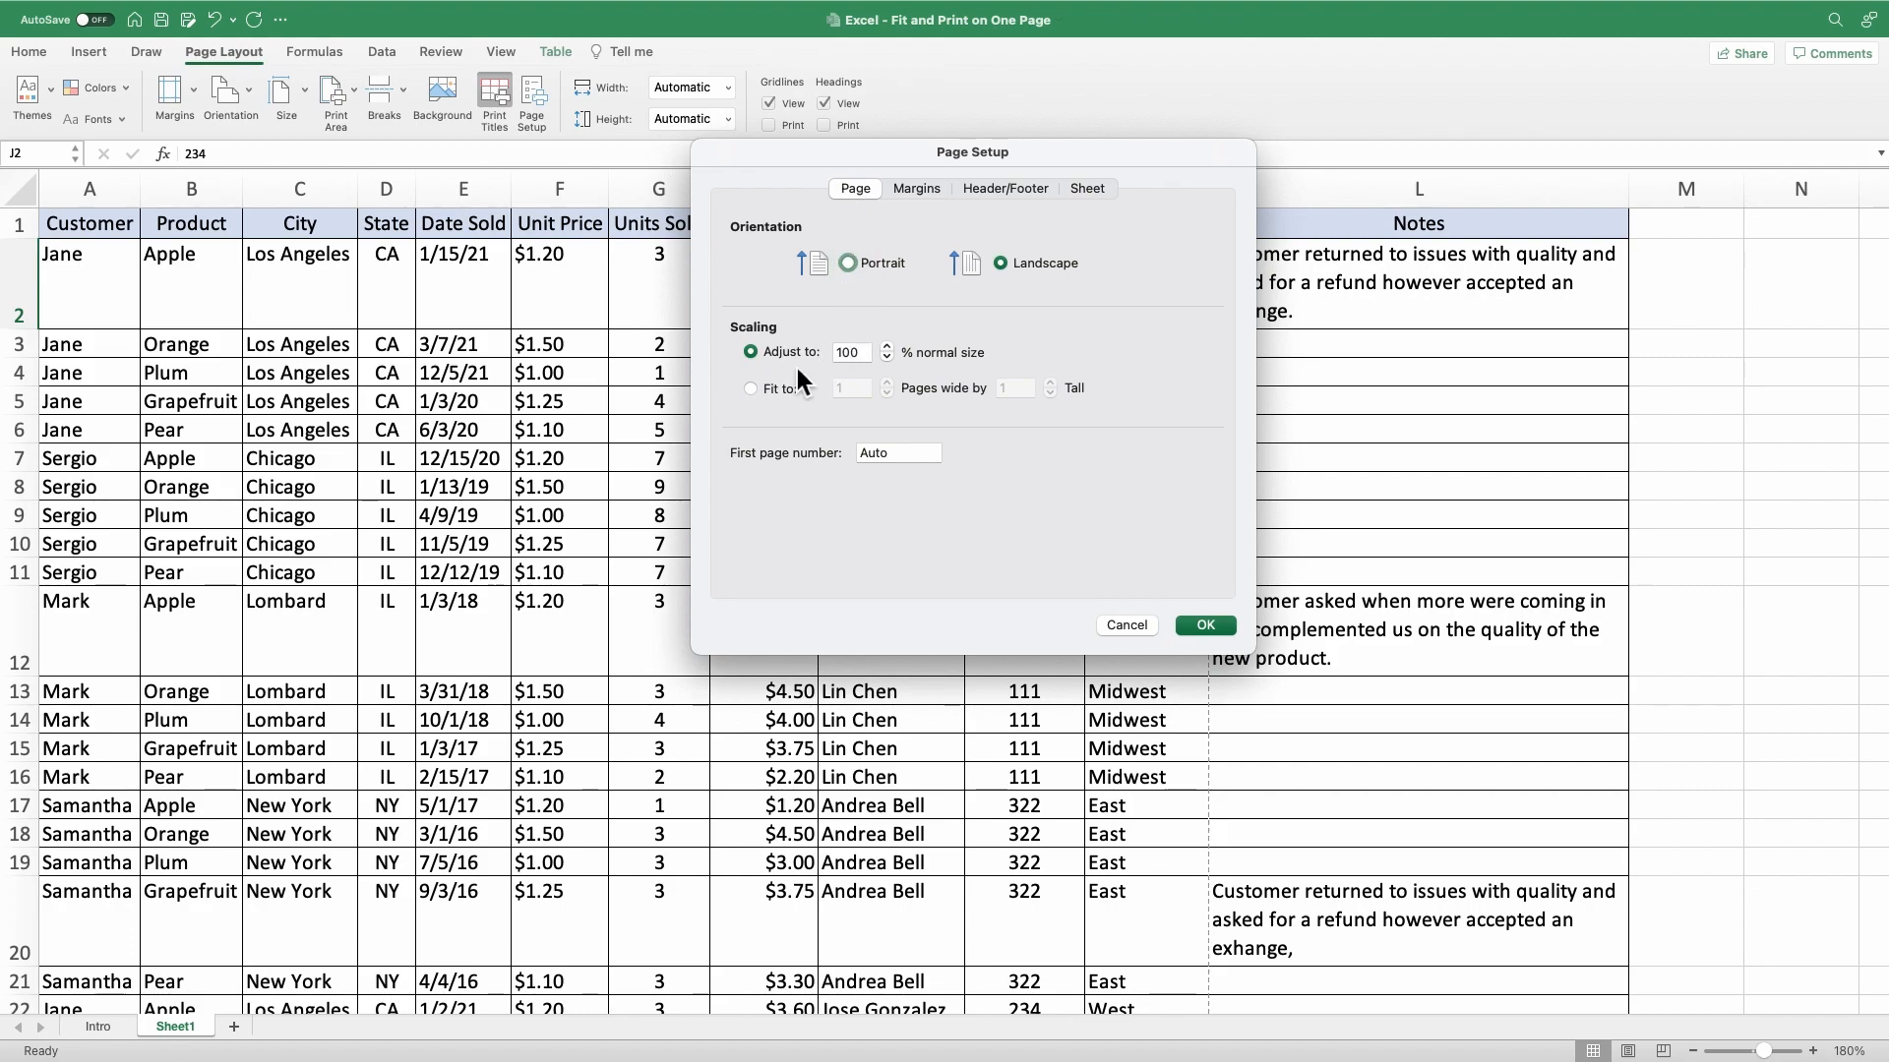
pyautogui.click(891, 361)
pyautogui.click(892, 363)
pyautogui.click(891, 363)
pyautogui.click(1205, 626)
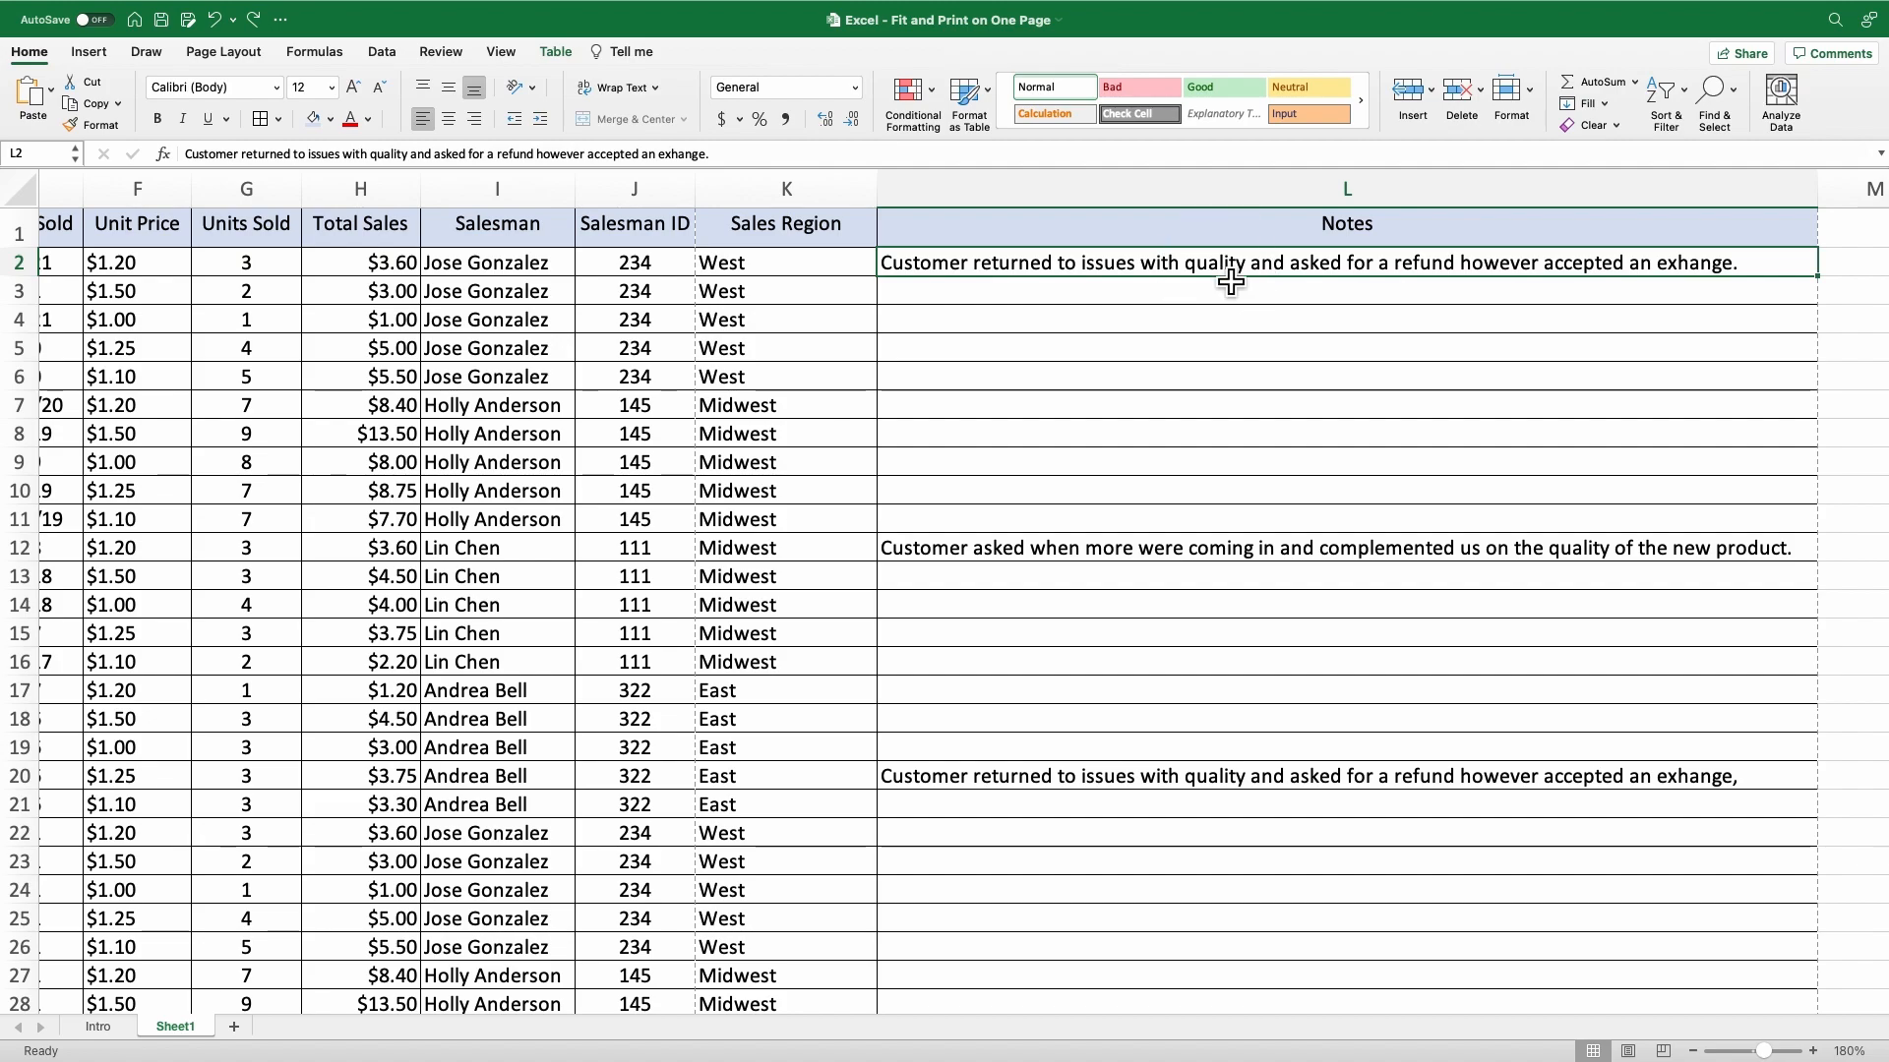
# Turn on text wrapping for the Notes entries in L2:L41.
pyautogui.scroll(-4, 1249, 359)
pyautogui.scroll(-7, 1249, 360)
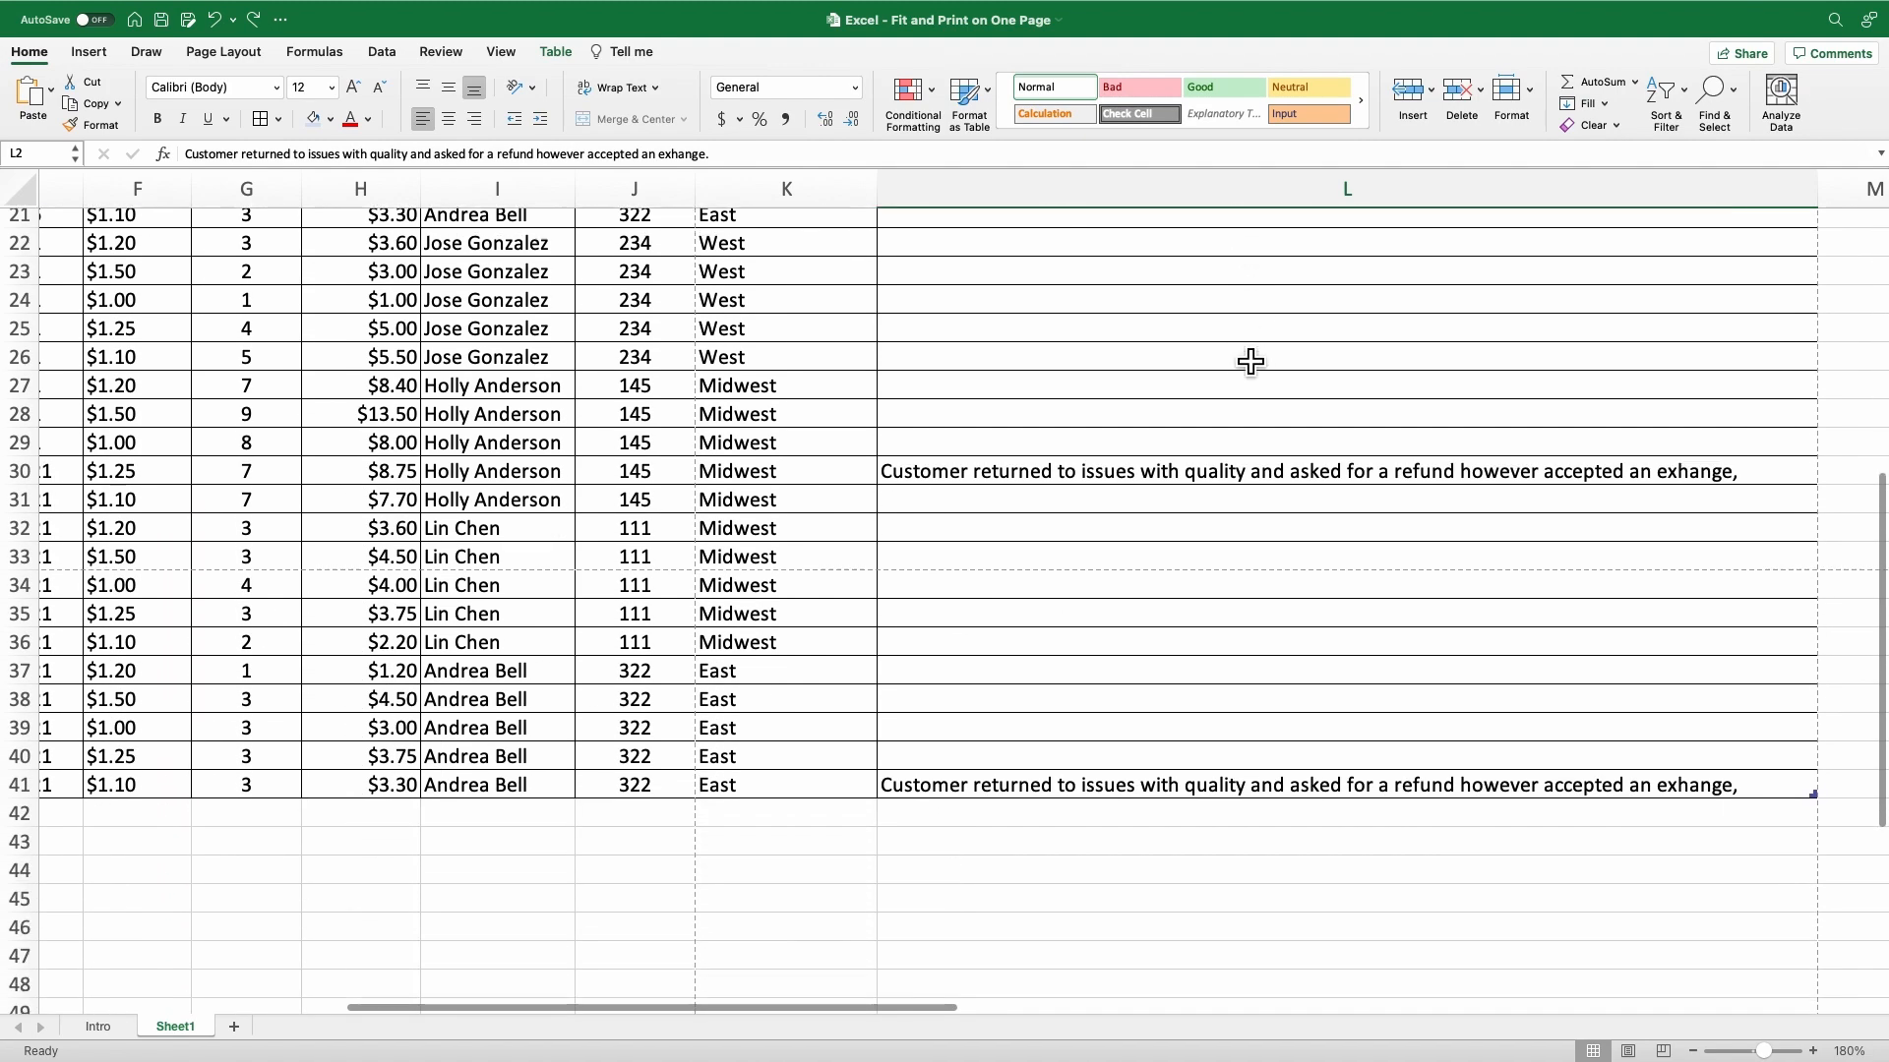
pyautogui.keyDown('shift'); pyautogui.click(1151, 721); pyautogui.keyUp('shift')
pyautogui.scroll(11, 1223, 535)
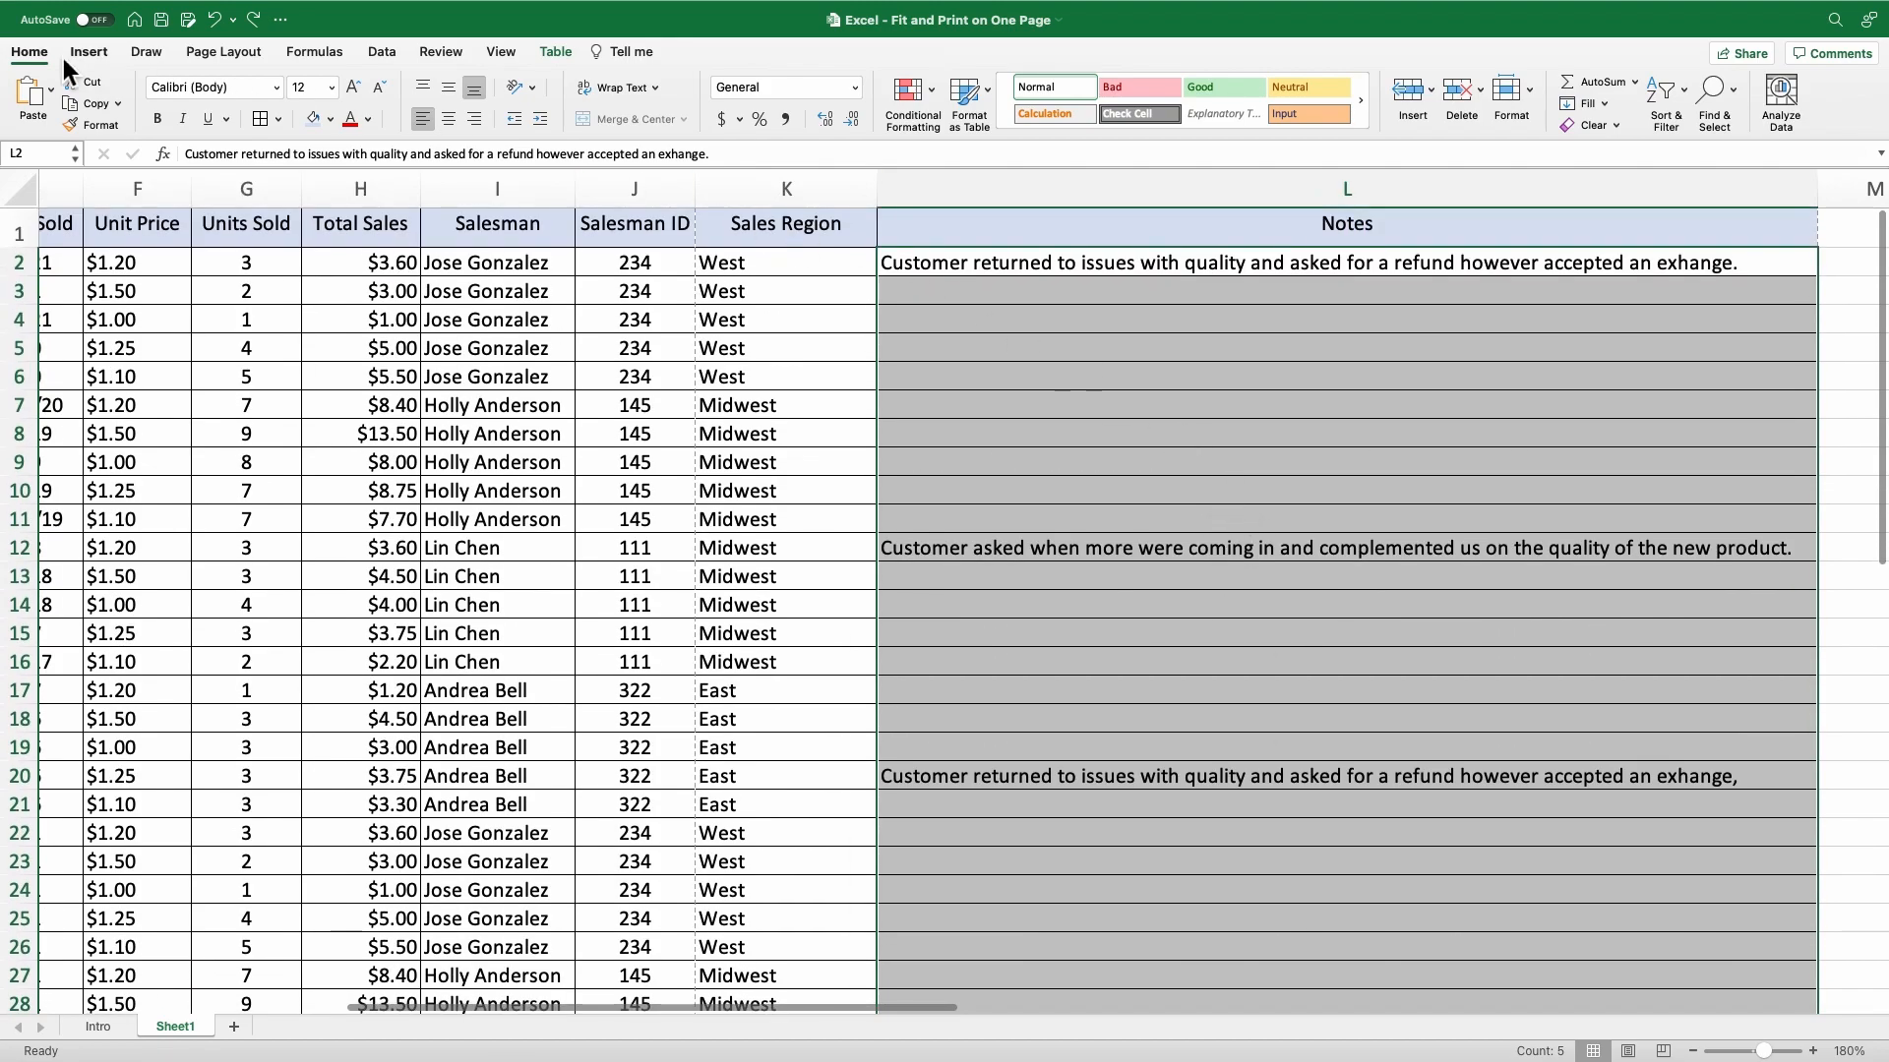
pyautogui.click(628, 89)
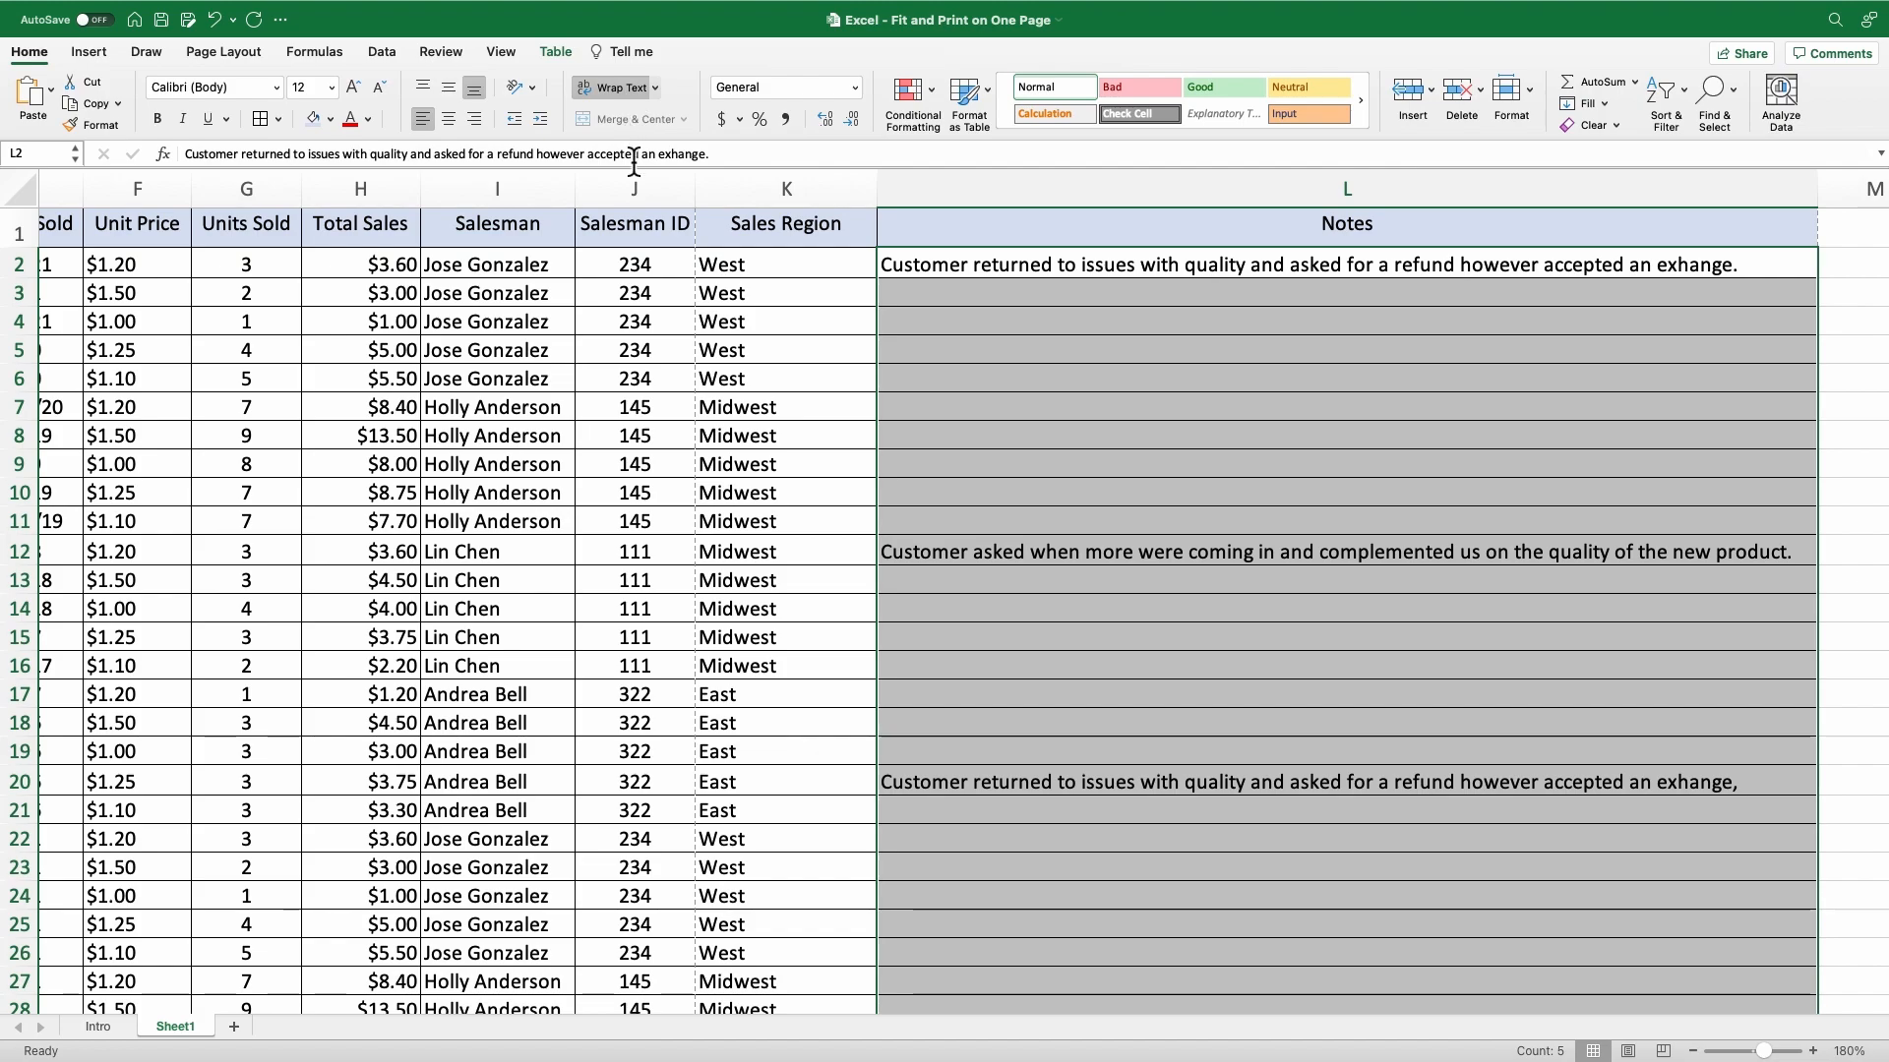
pyautogui.click(1255, 357)
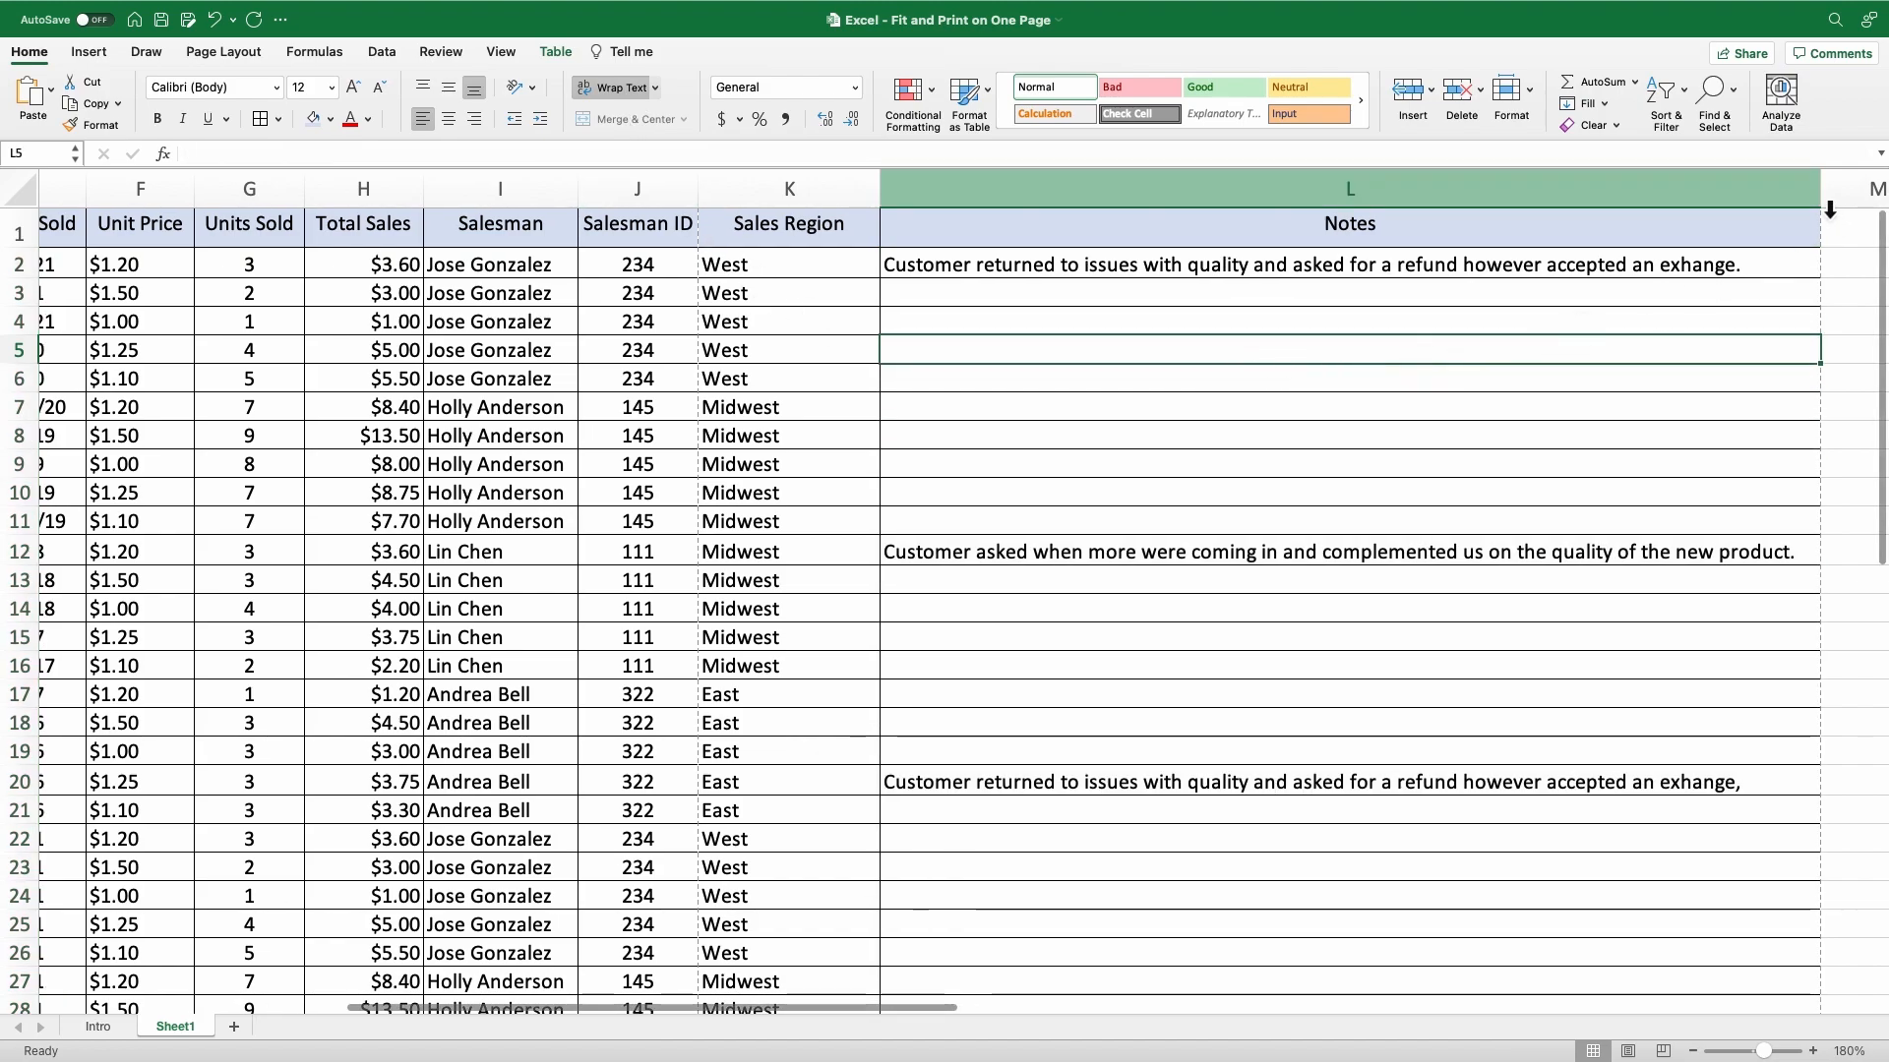
# Narrow the Notes column to a little under half its width.
pyautogui.click(1782, 244)
pyautogui.moveTo(1825, 202); pyautogui.dragTo(1314, 218)
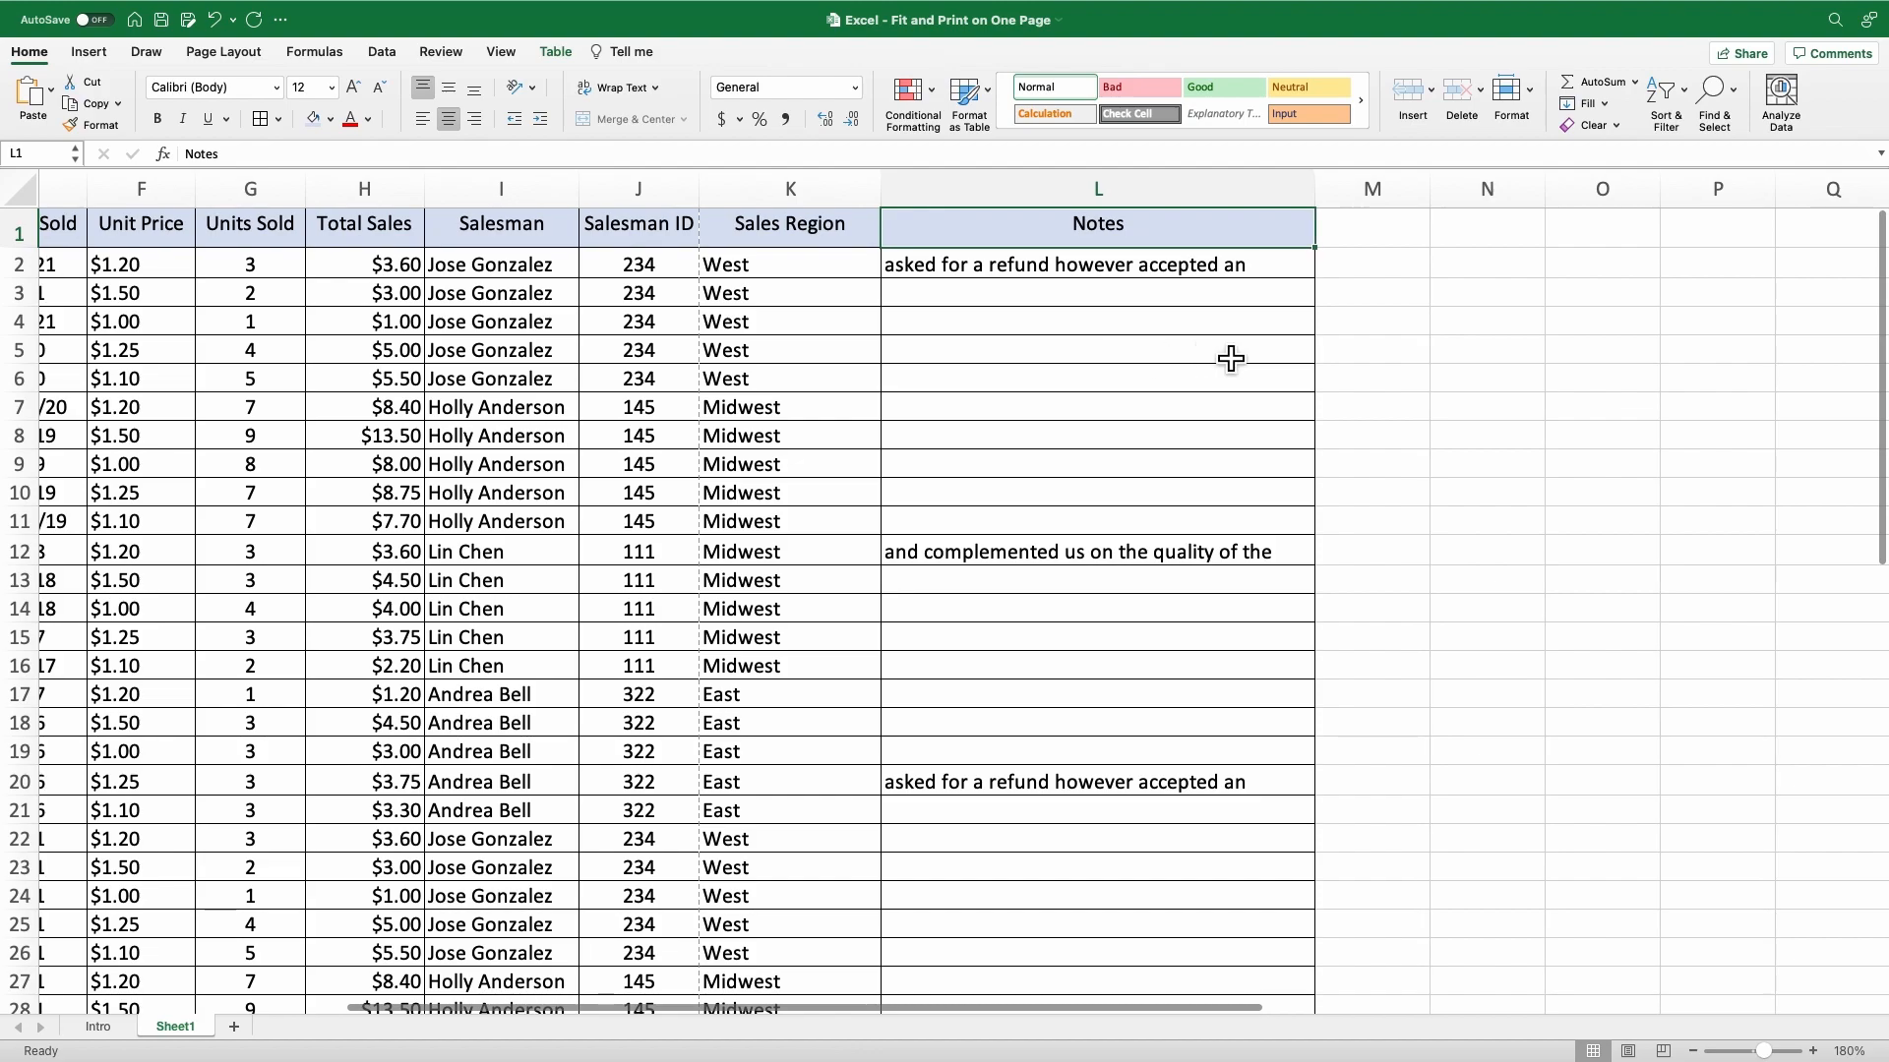
pyautogui.hscroll(-5, 1210, 354)
pyautogui.hscroll(-1, 984, 393)
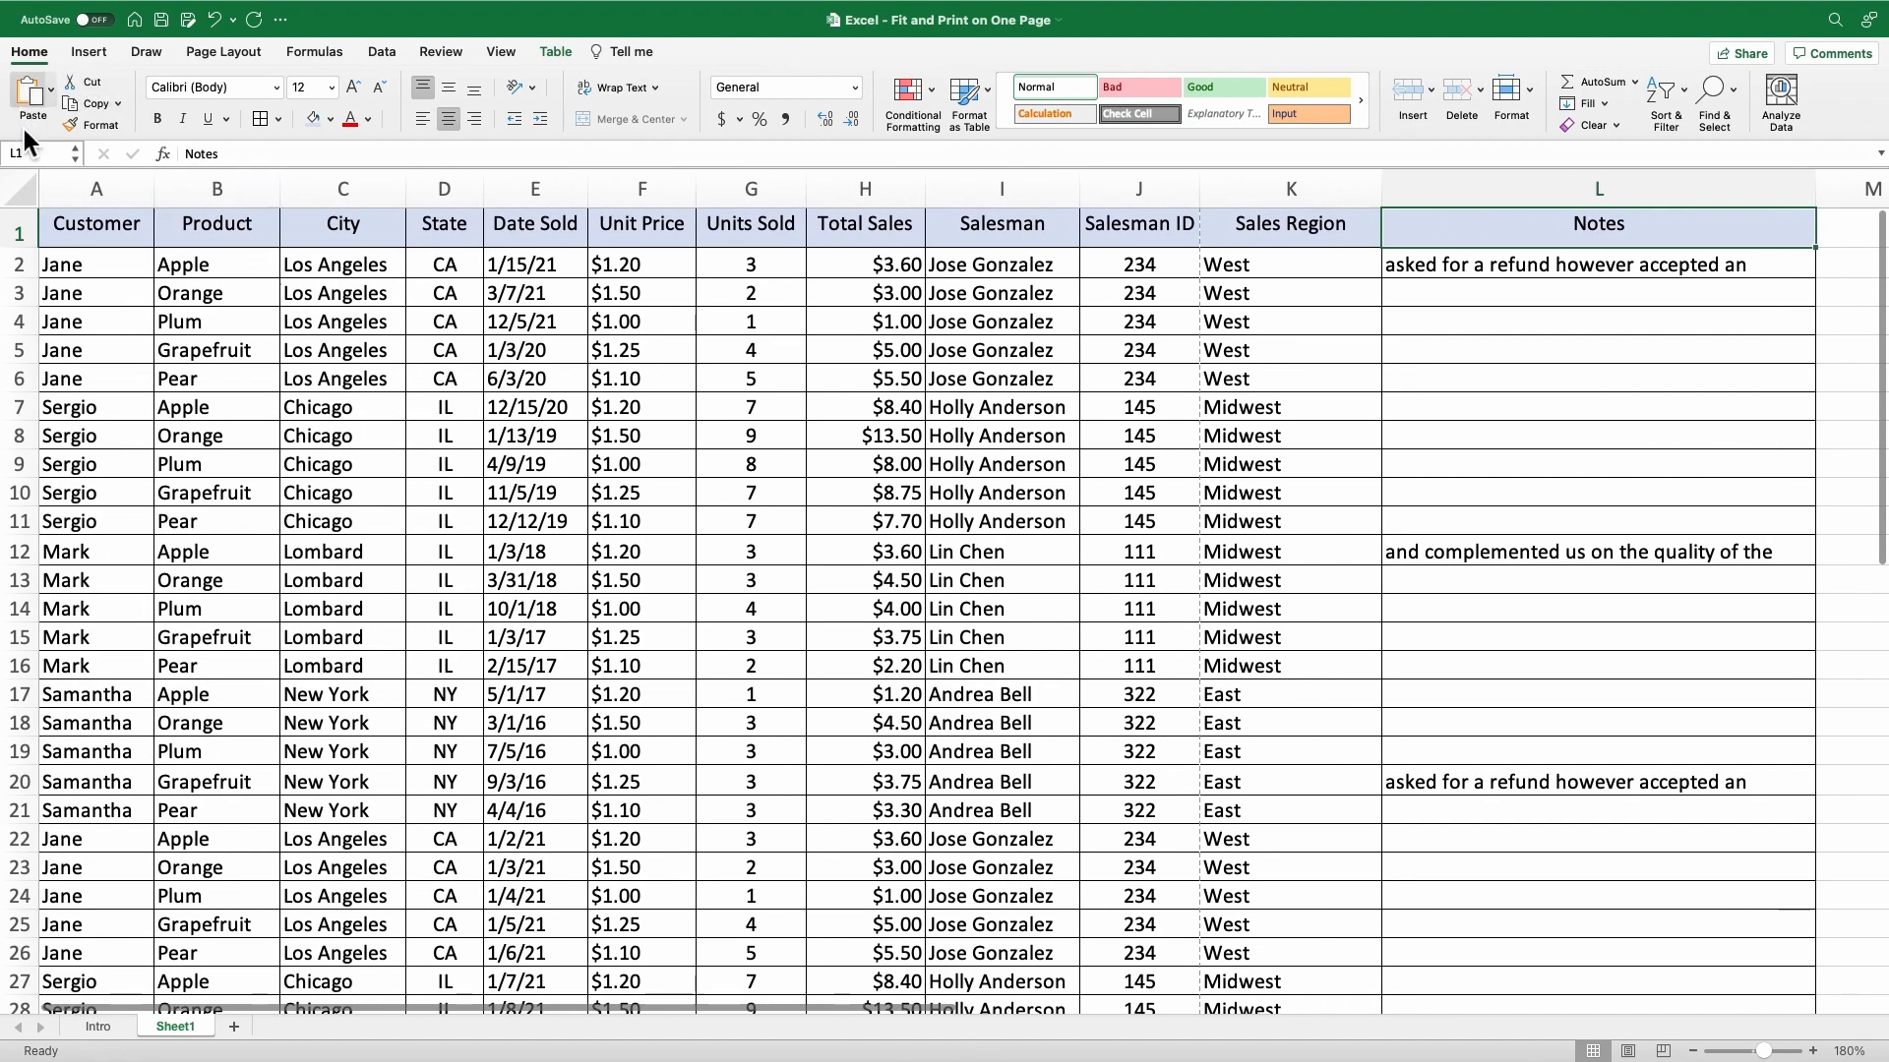
# AutoFit the row heights across the entire sheet.
pyautogui.click(34, 199)
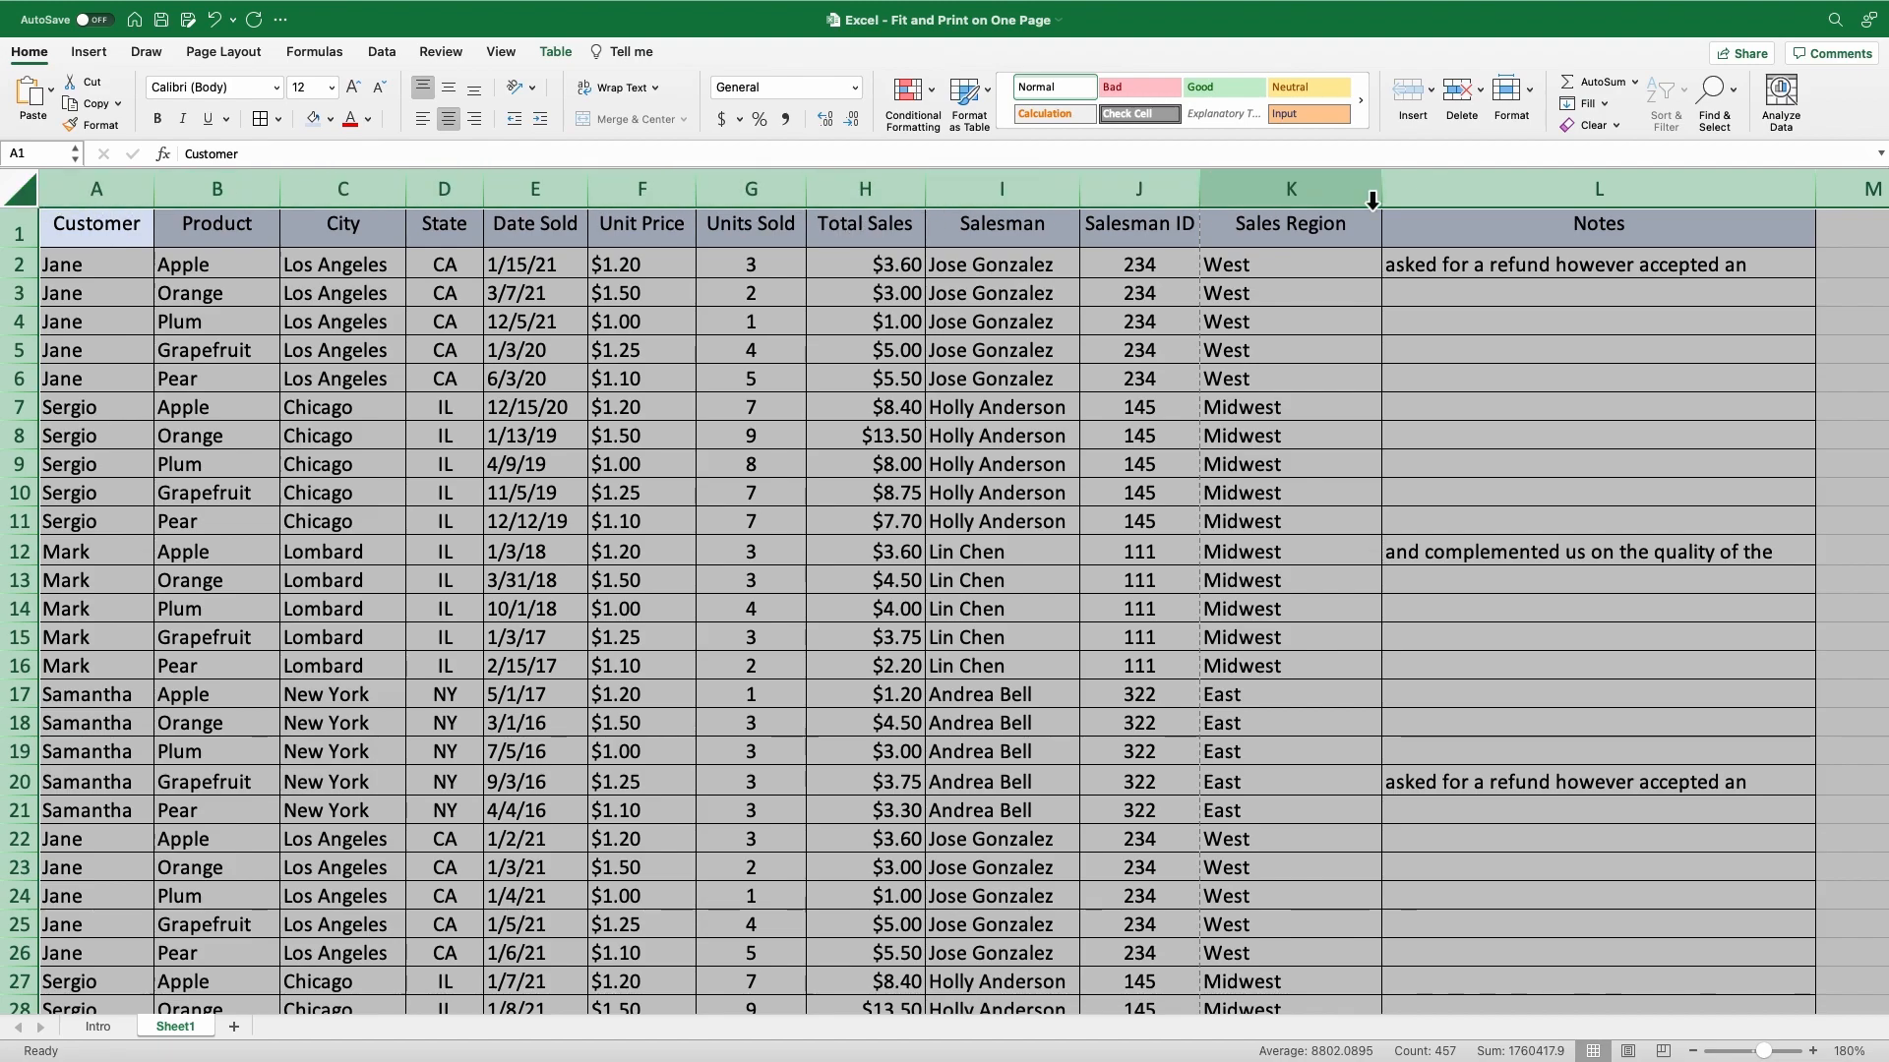
pyautogui.click(1537, 99)
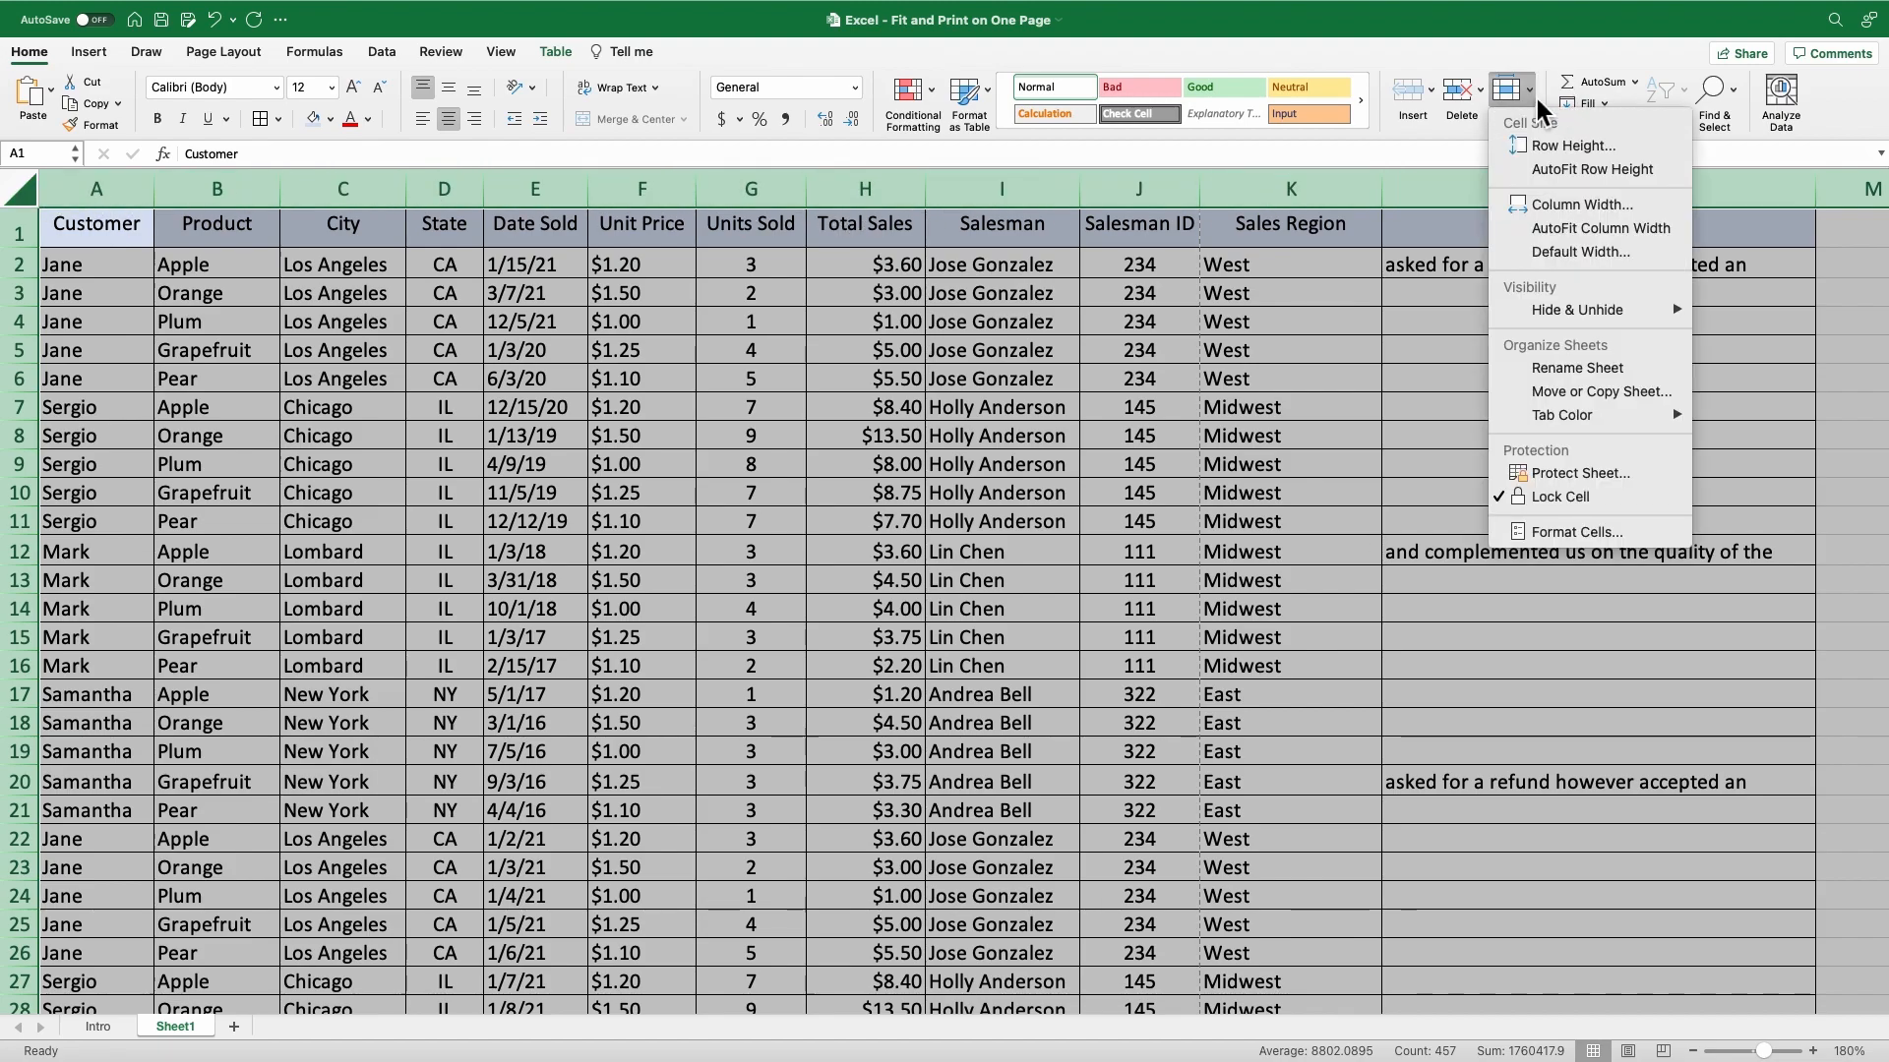
pyautogui.click(1564, 172)
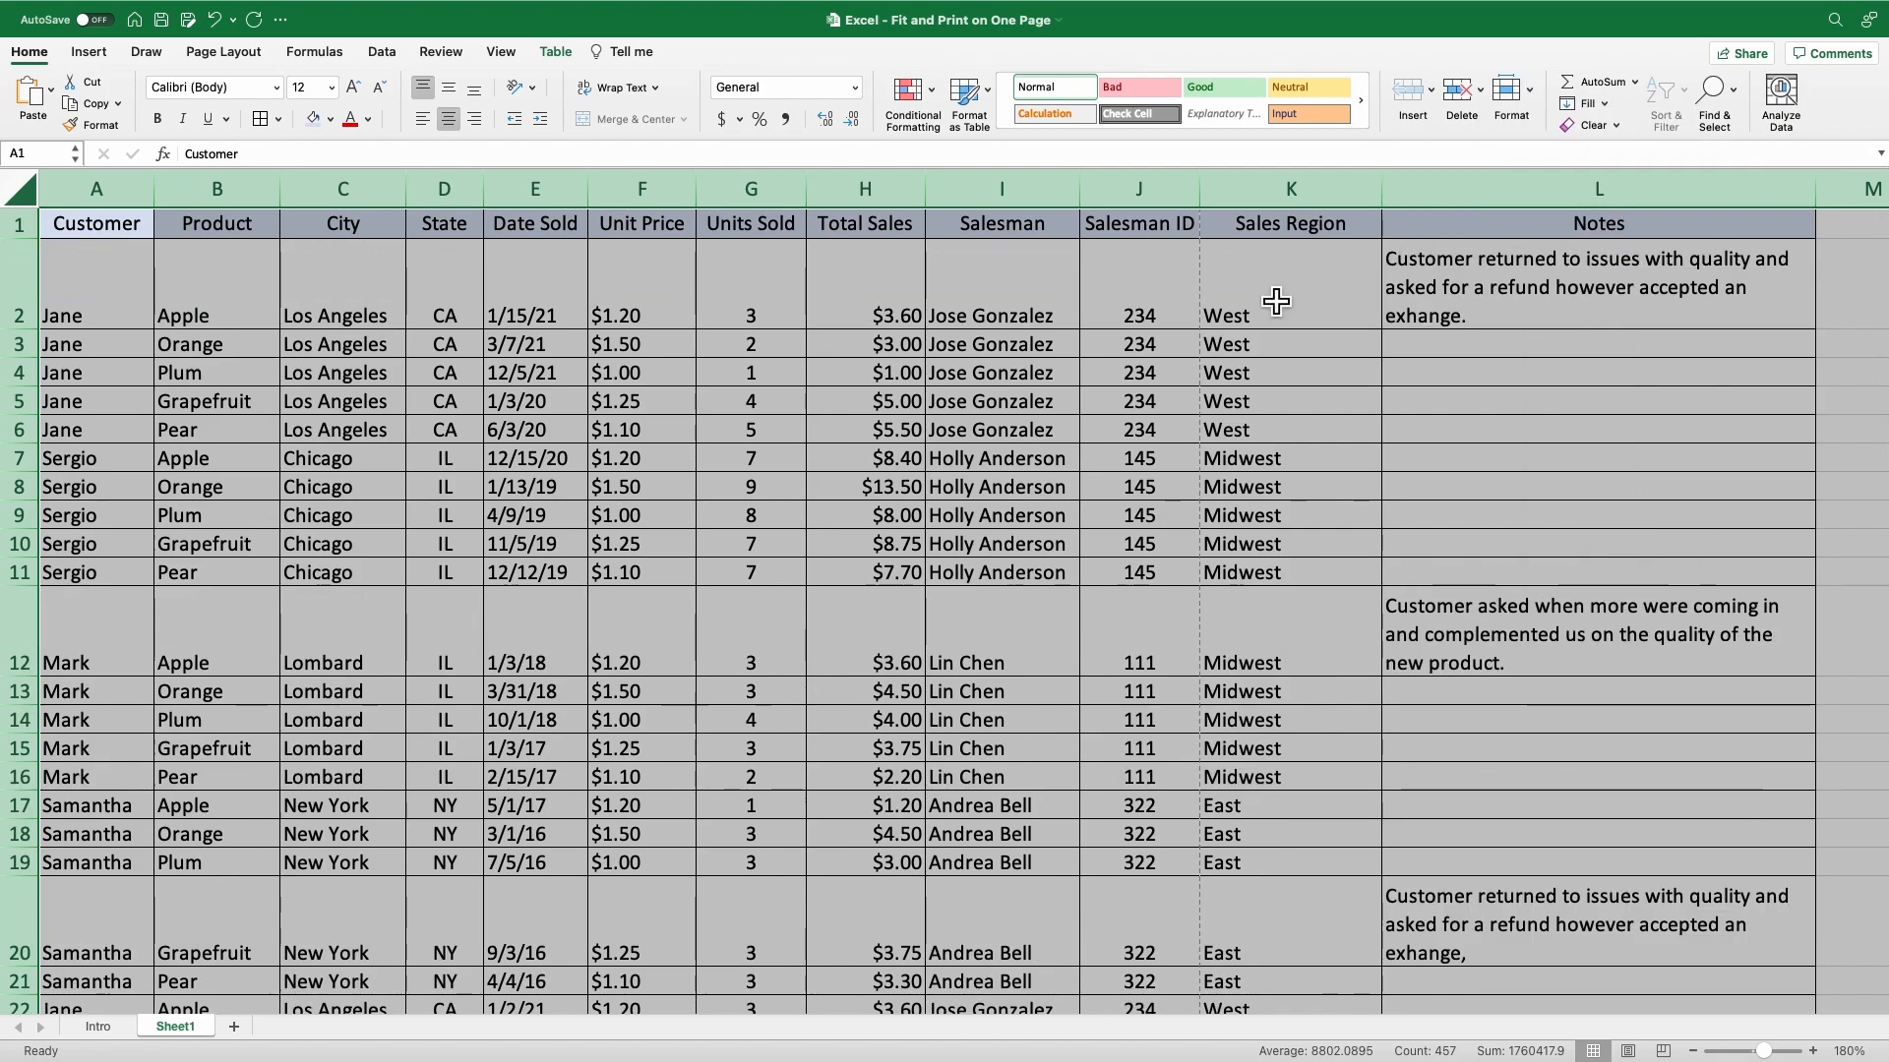
# Align the contents of all the sheet's cells vertically to the top.
pyautogui.click(449, 91)
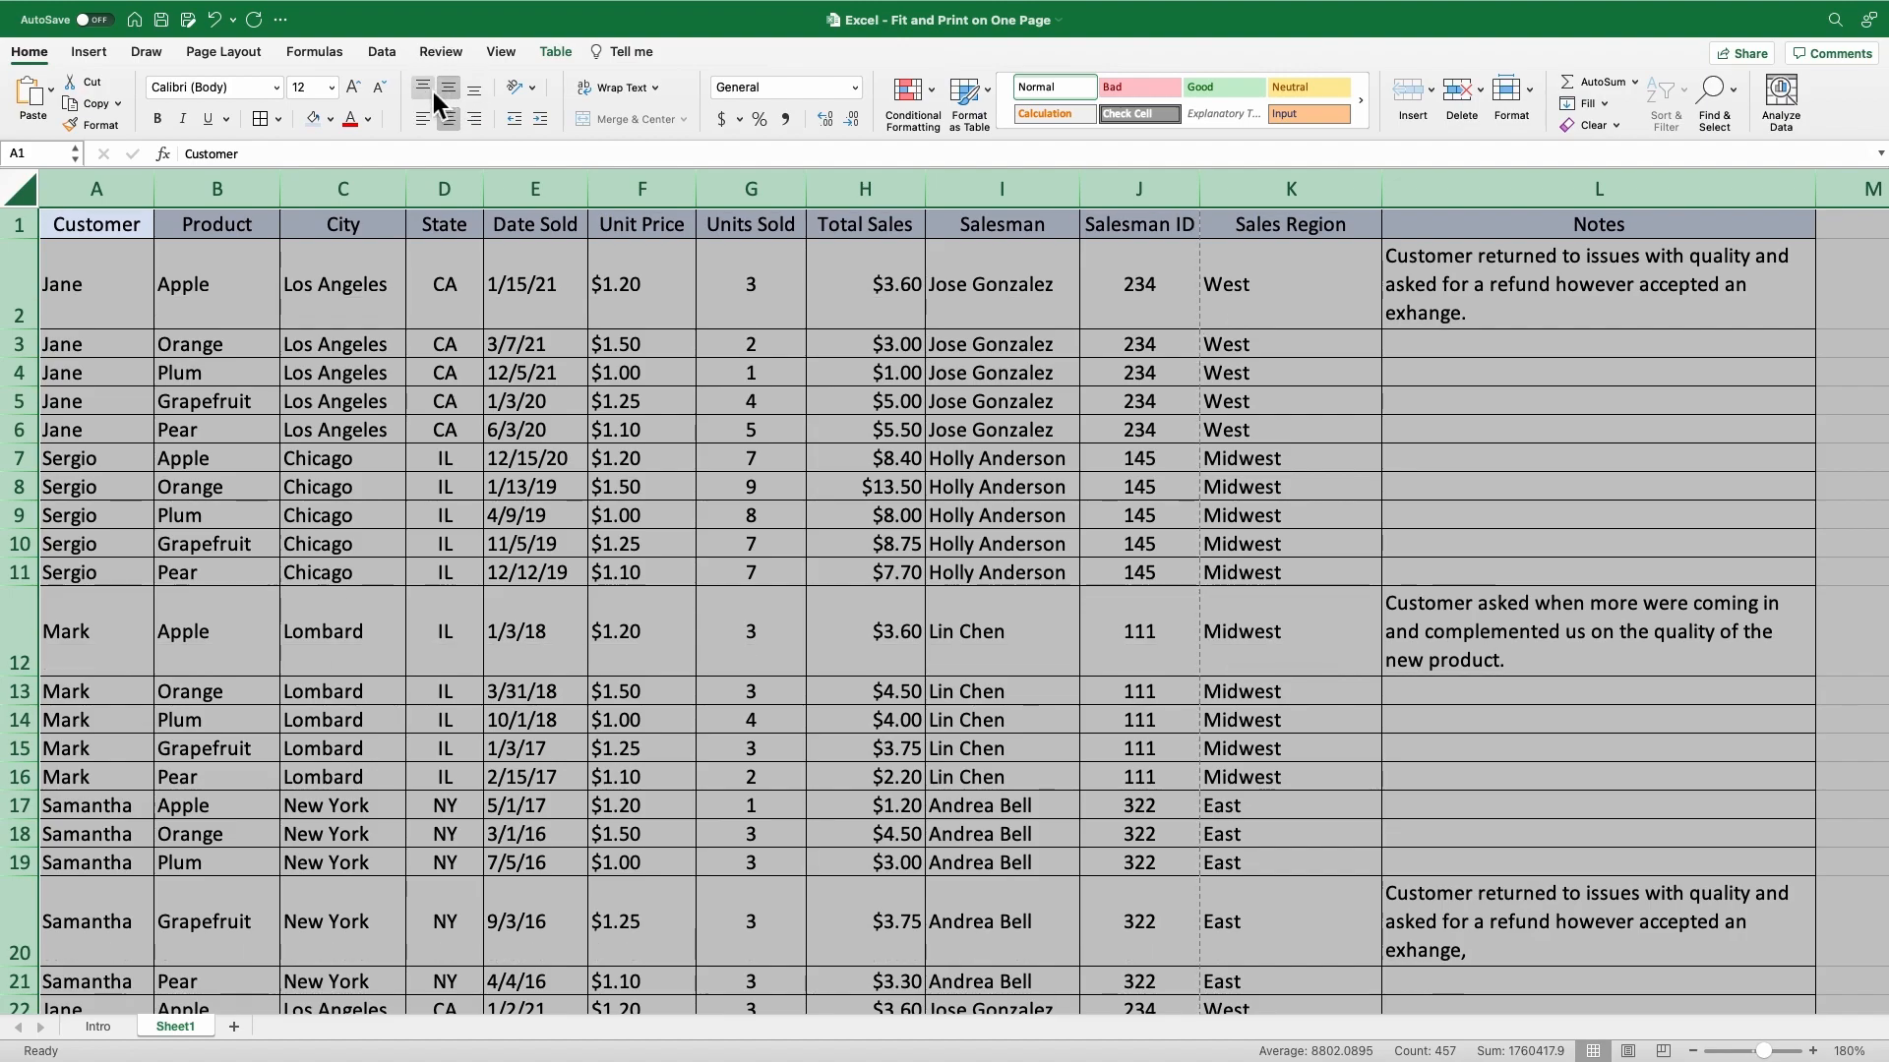
pyautogui.click(433, 91)
pyautogui.click(466, 273)
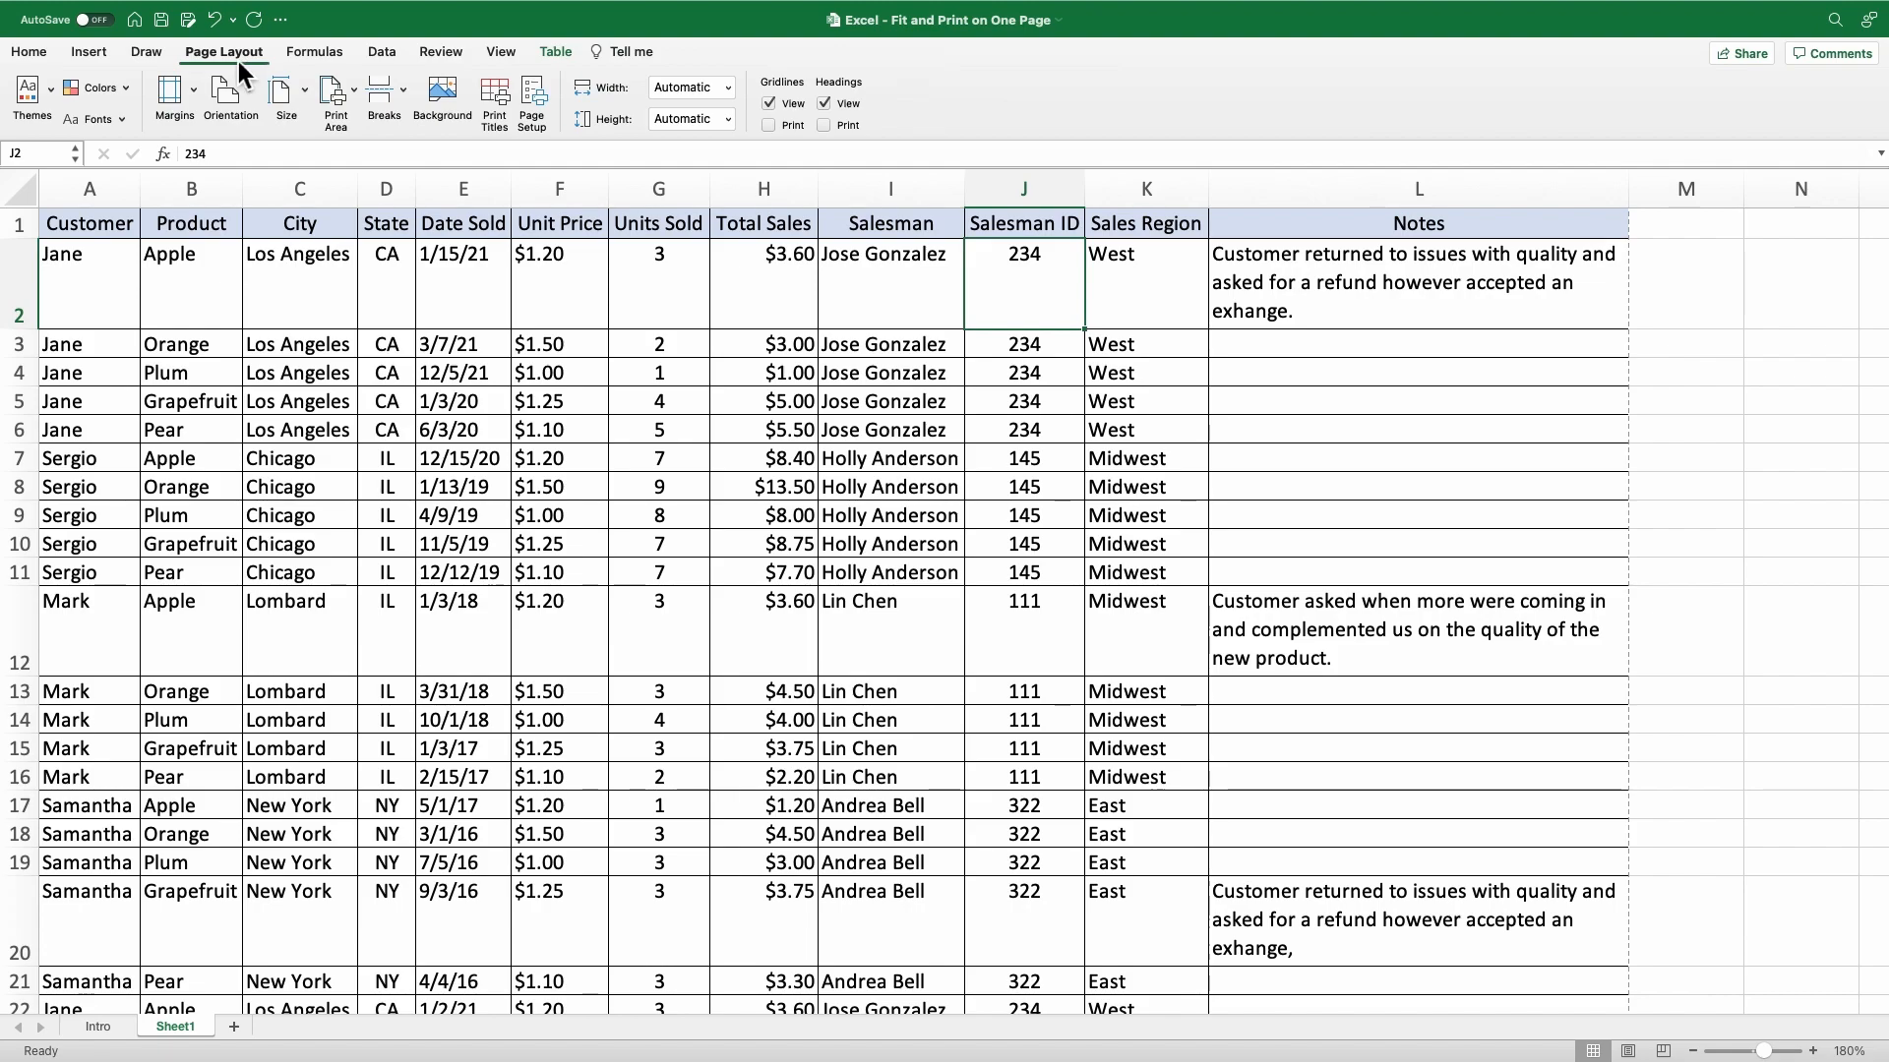
# Create a custom page header with "1/4/22" in the left section, "Sales Report" in the center and the automatic date code in the right.
pyautogui.click(534, 102)
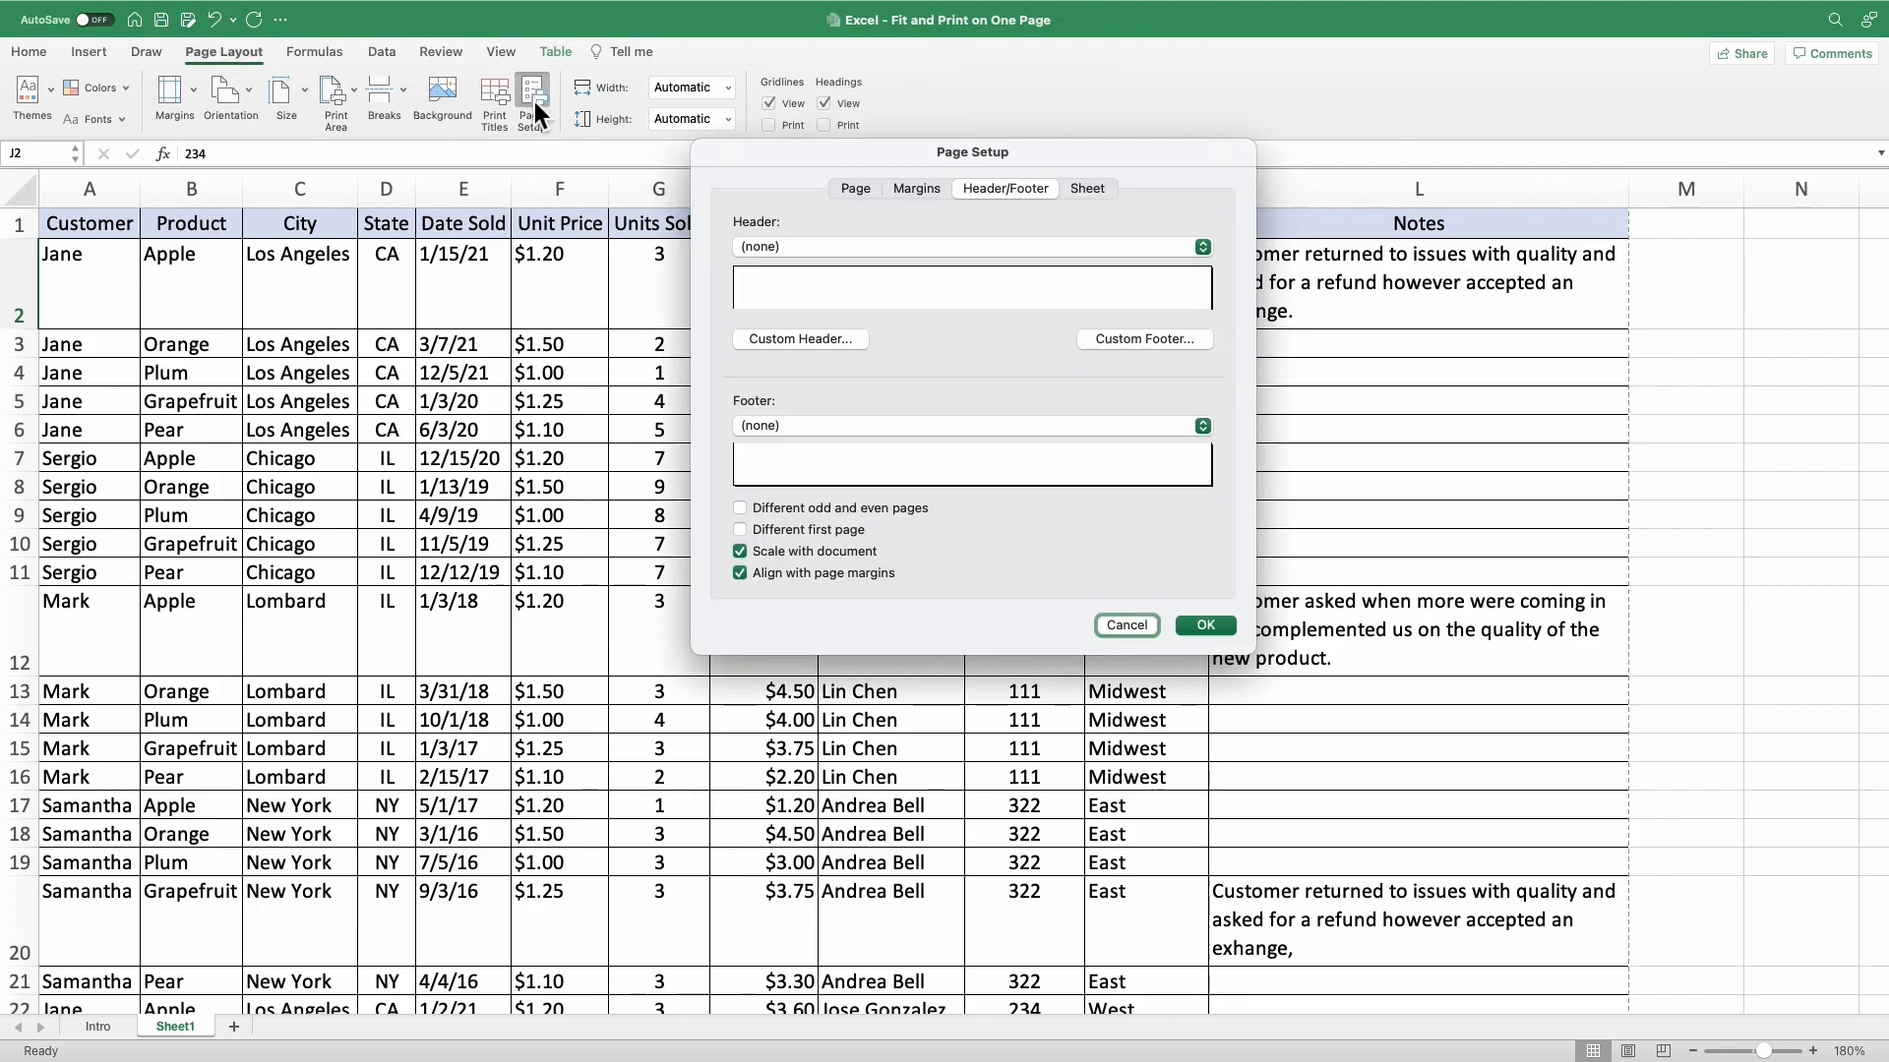
pyautogui.click(812, 345)
pyautogui.click(723, 370)
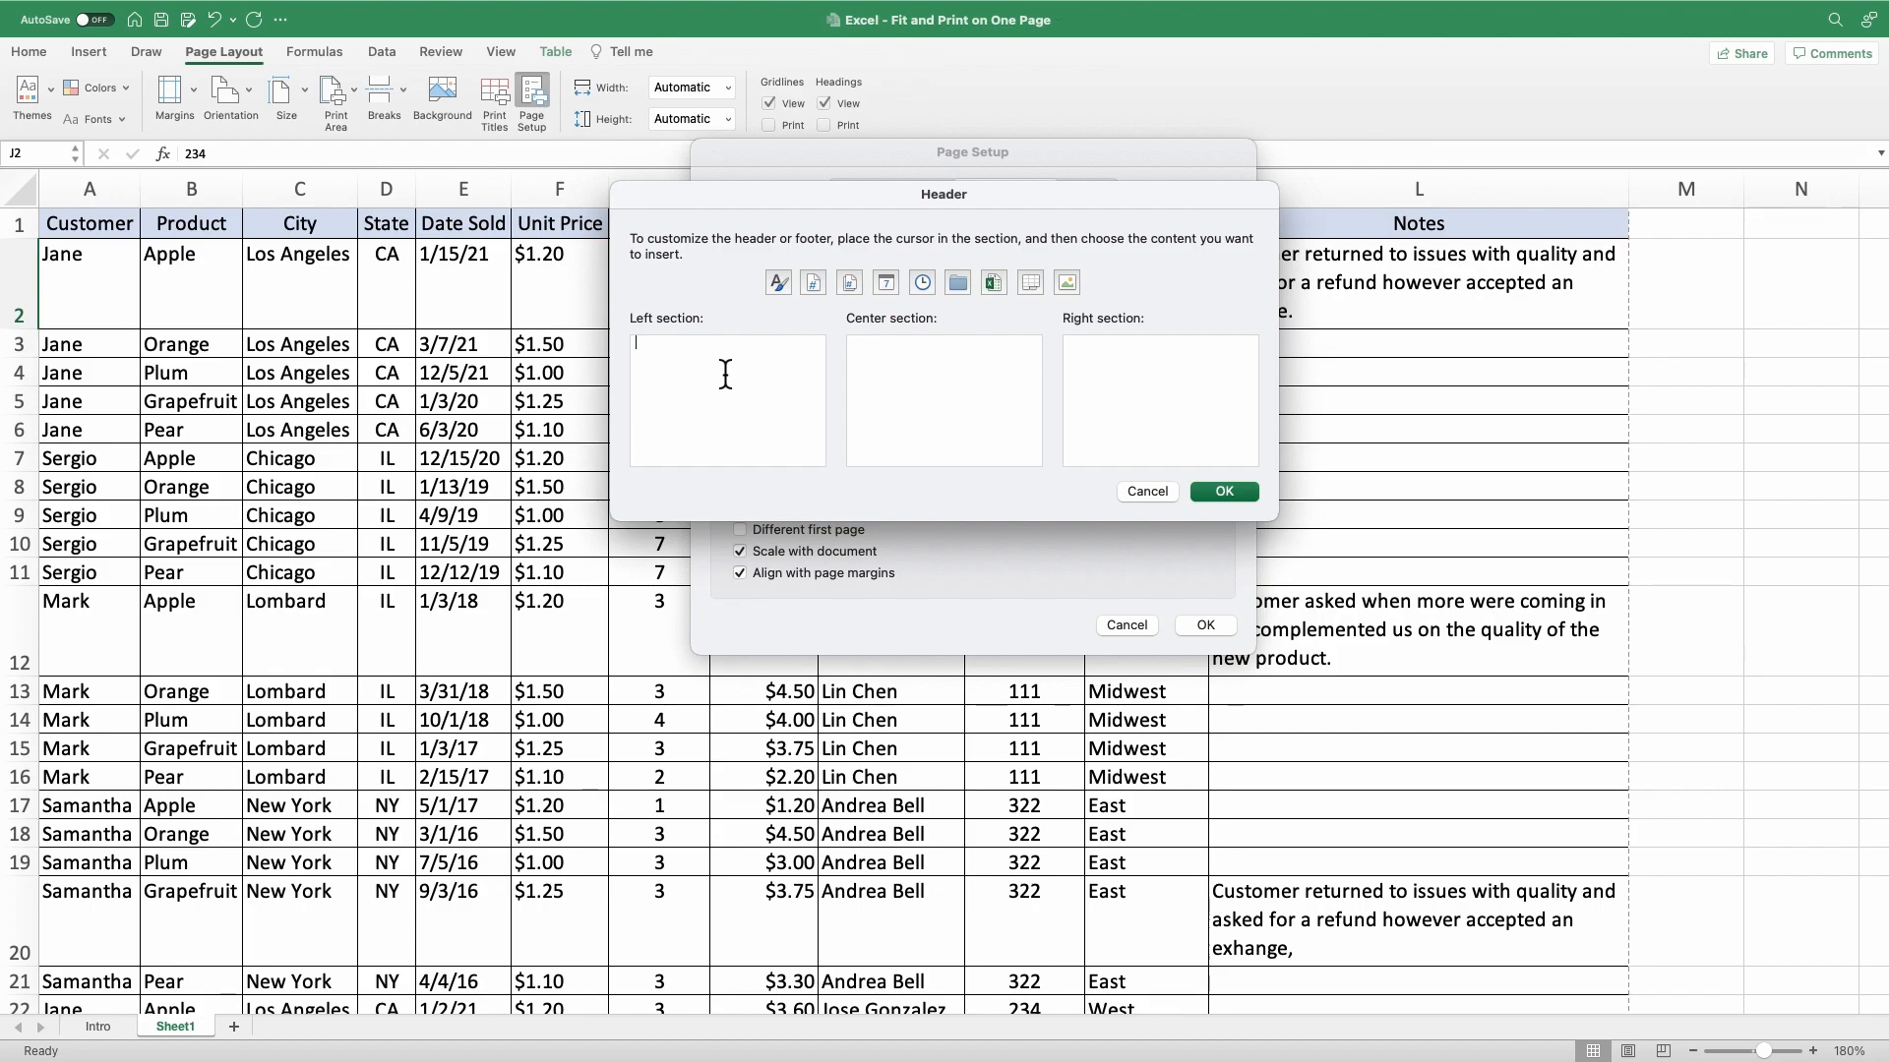
pyautogui.write('1/4/22')
pyautogui.click(926, 381)
pyautogui.write('Sales Report')
pyautogui.click(1127, 380)
pyautogui.click(891, 285)
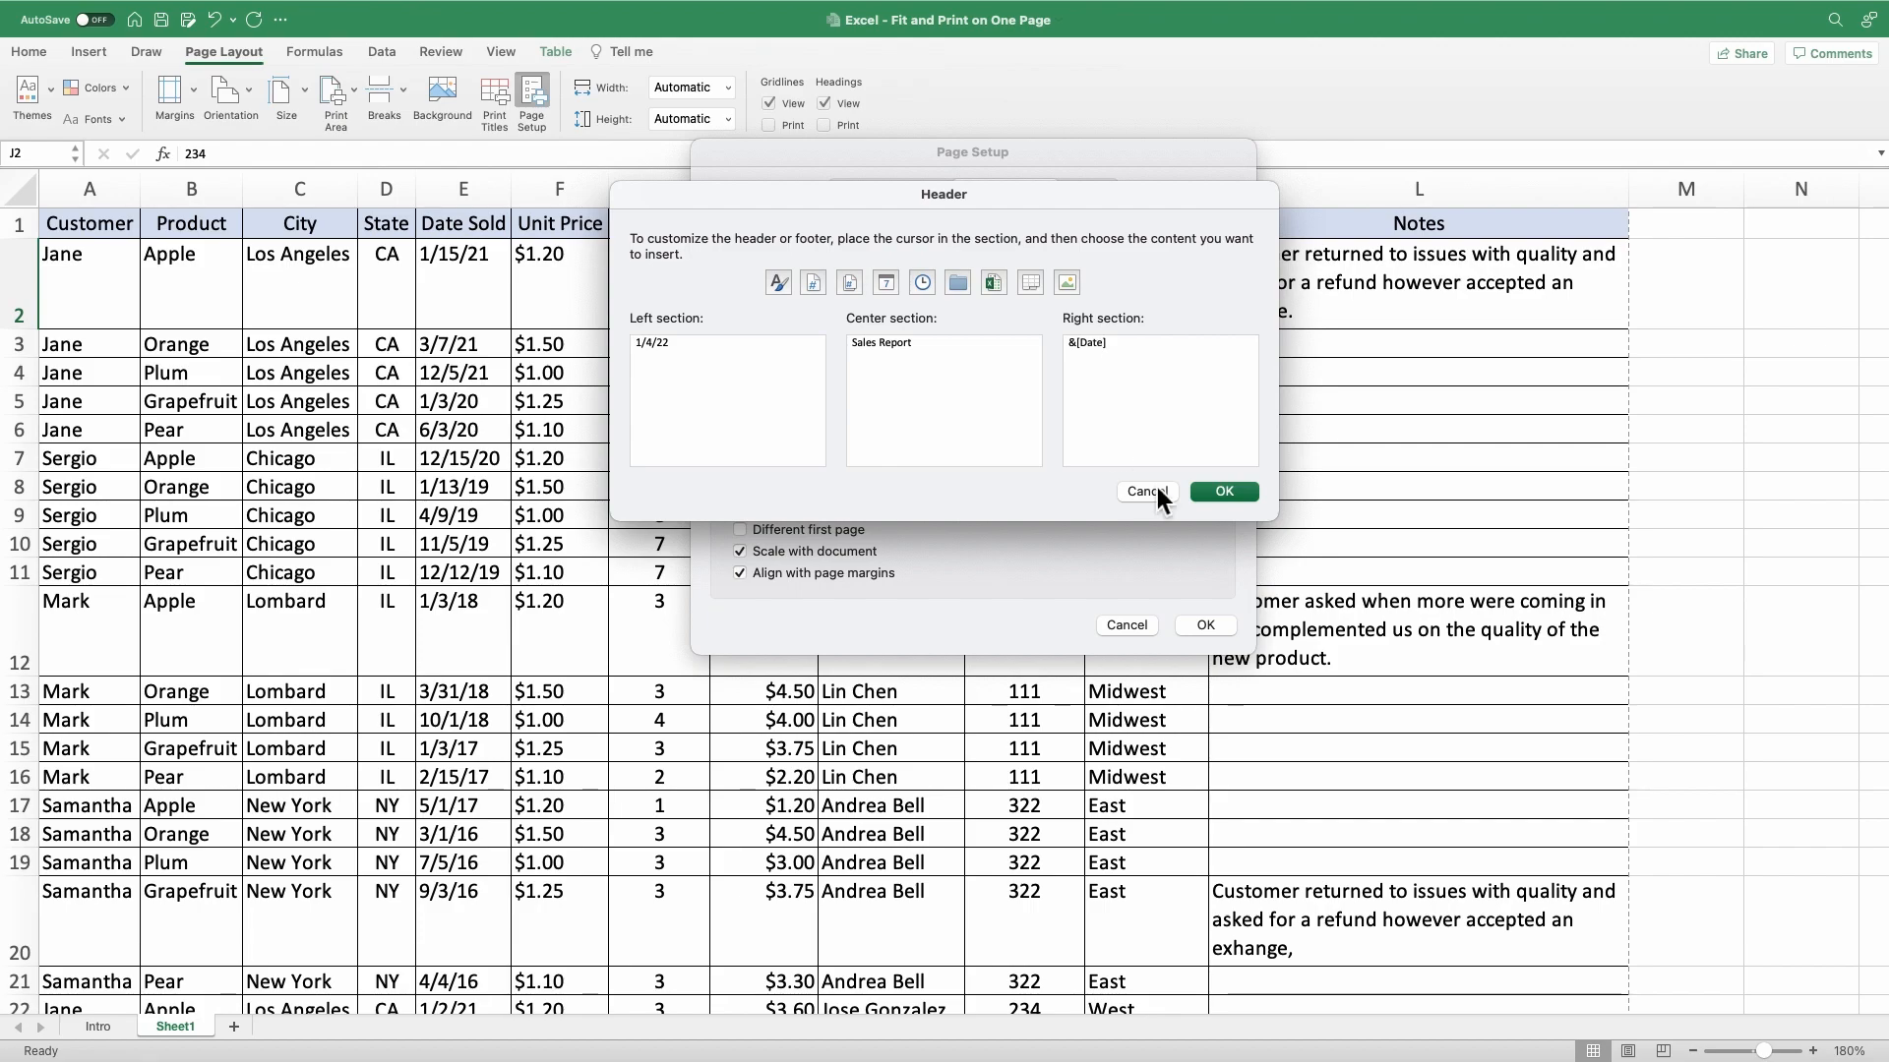
pyautogui.click(1220, 492)
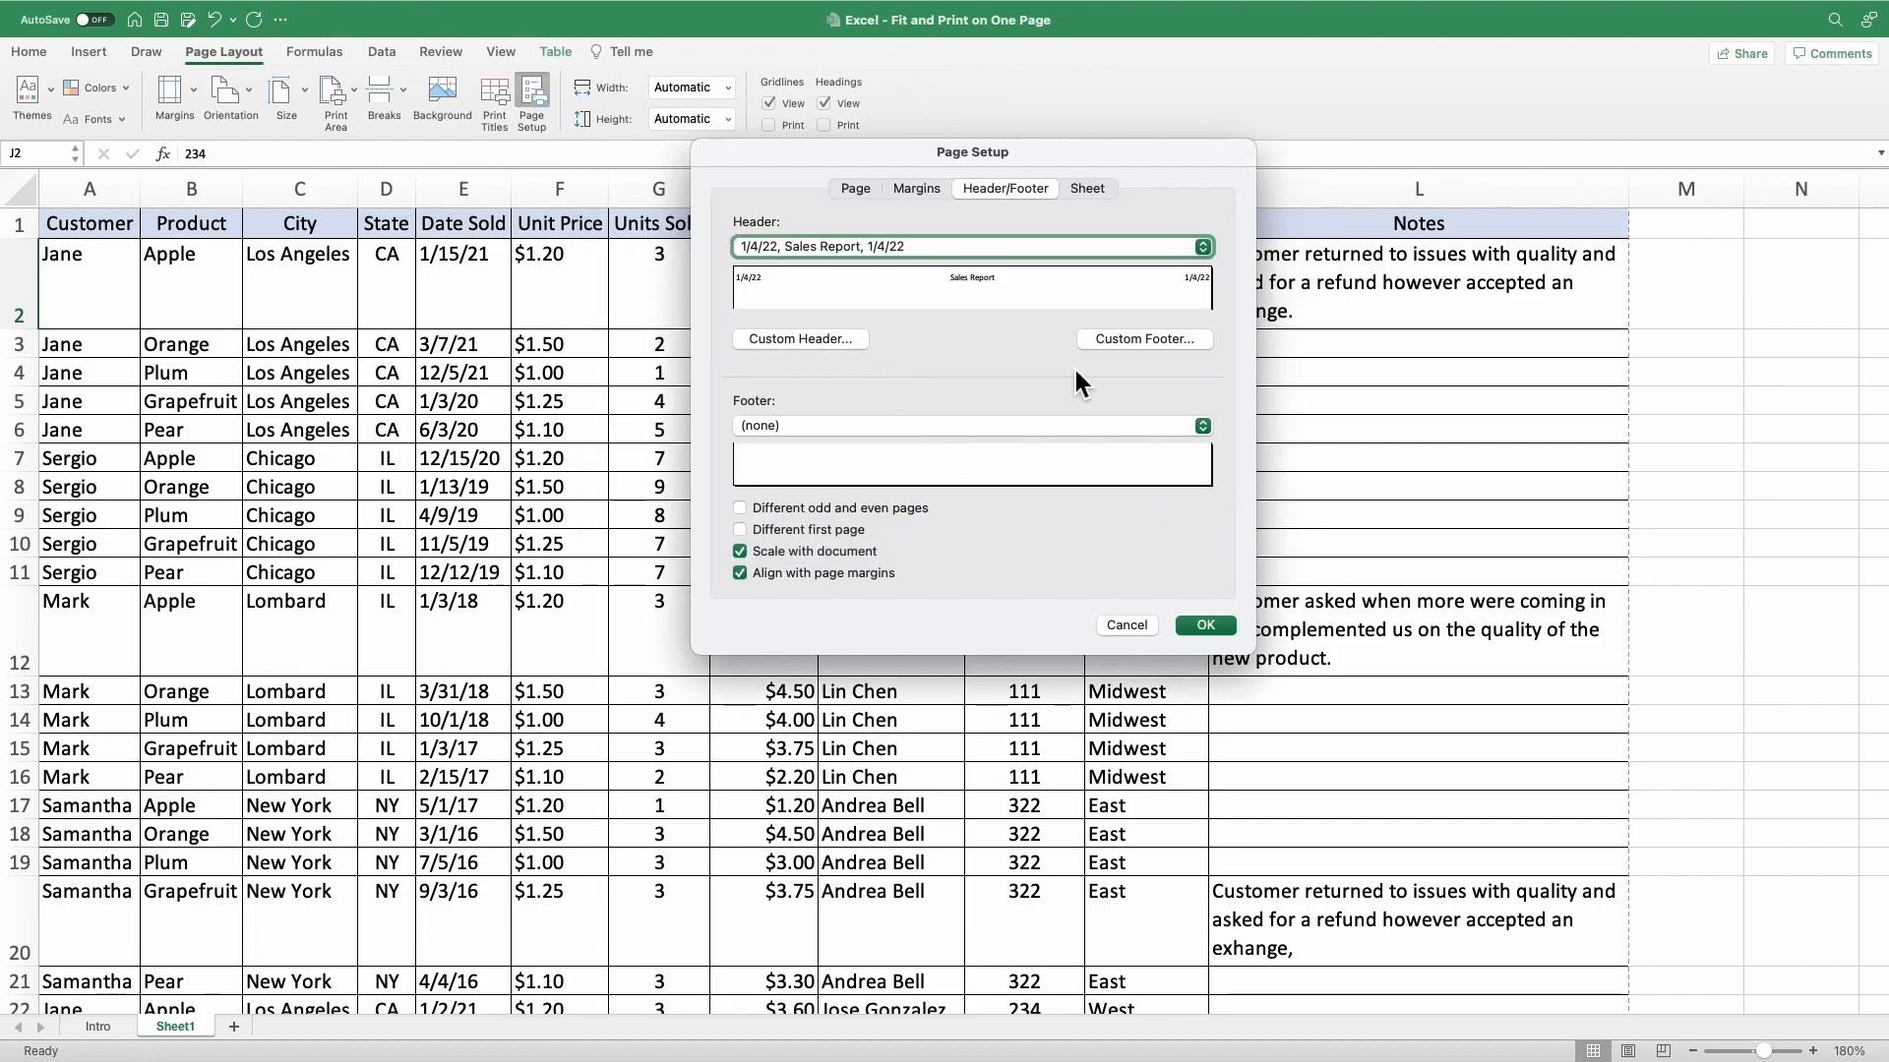
# Create a custom page footer with the file name in the left section, "Confidential" in the center and the page number in the right.
pyautogui.click(1145, 339)
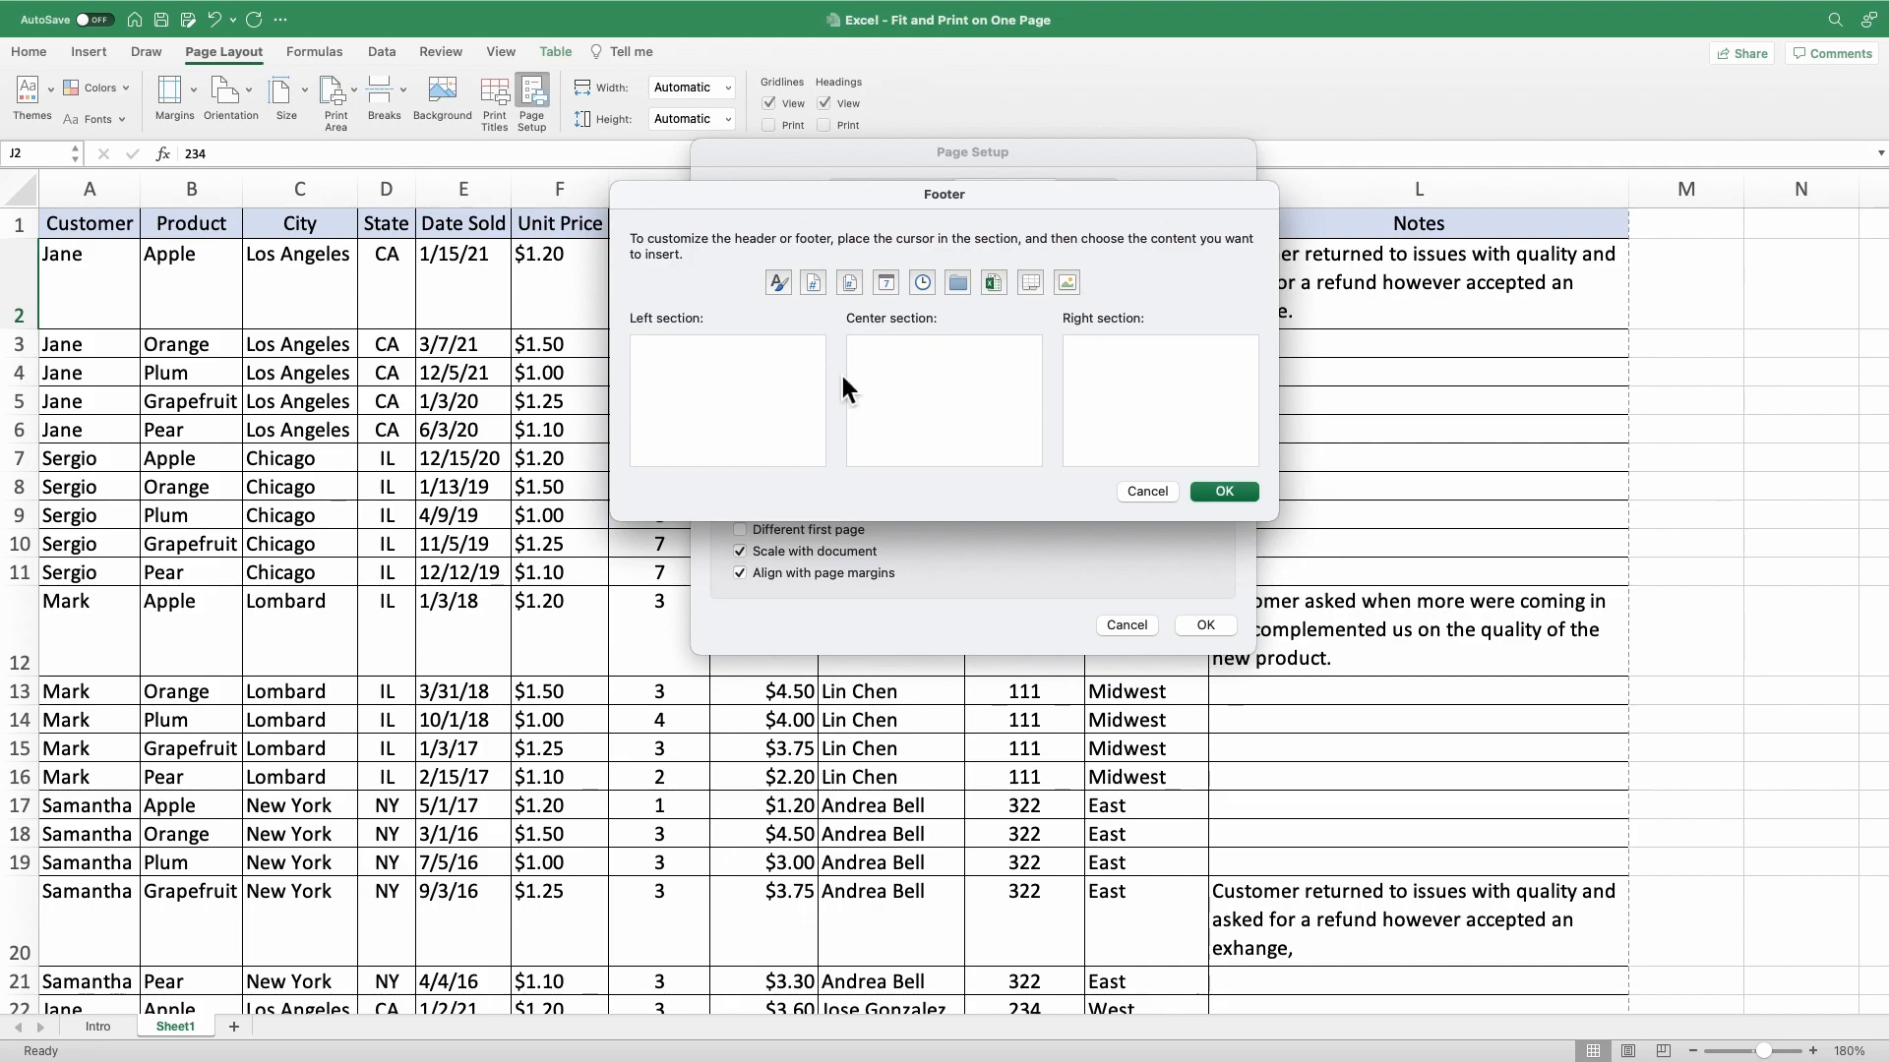
pyautogui.click(996, 284)
pyautogui.click(913, 372)
pyautogui.write('Confidential')
pyautogui.click(1123, 379)
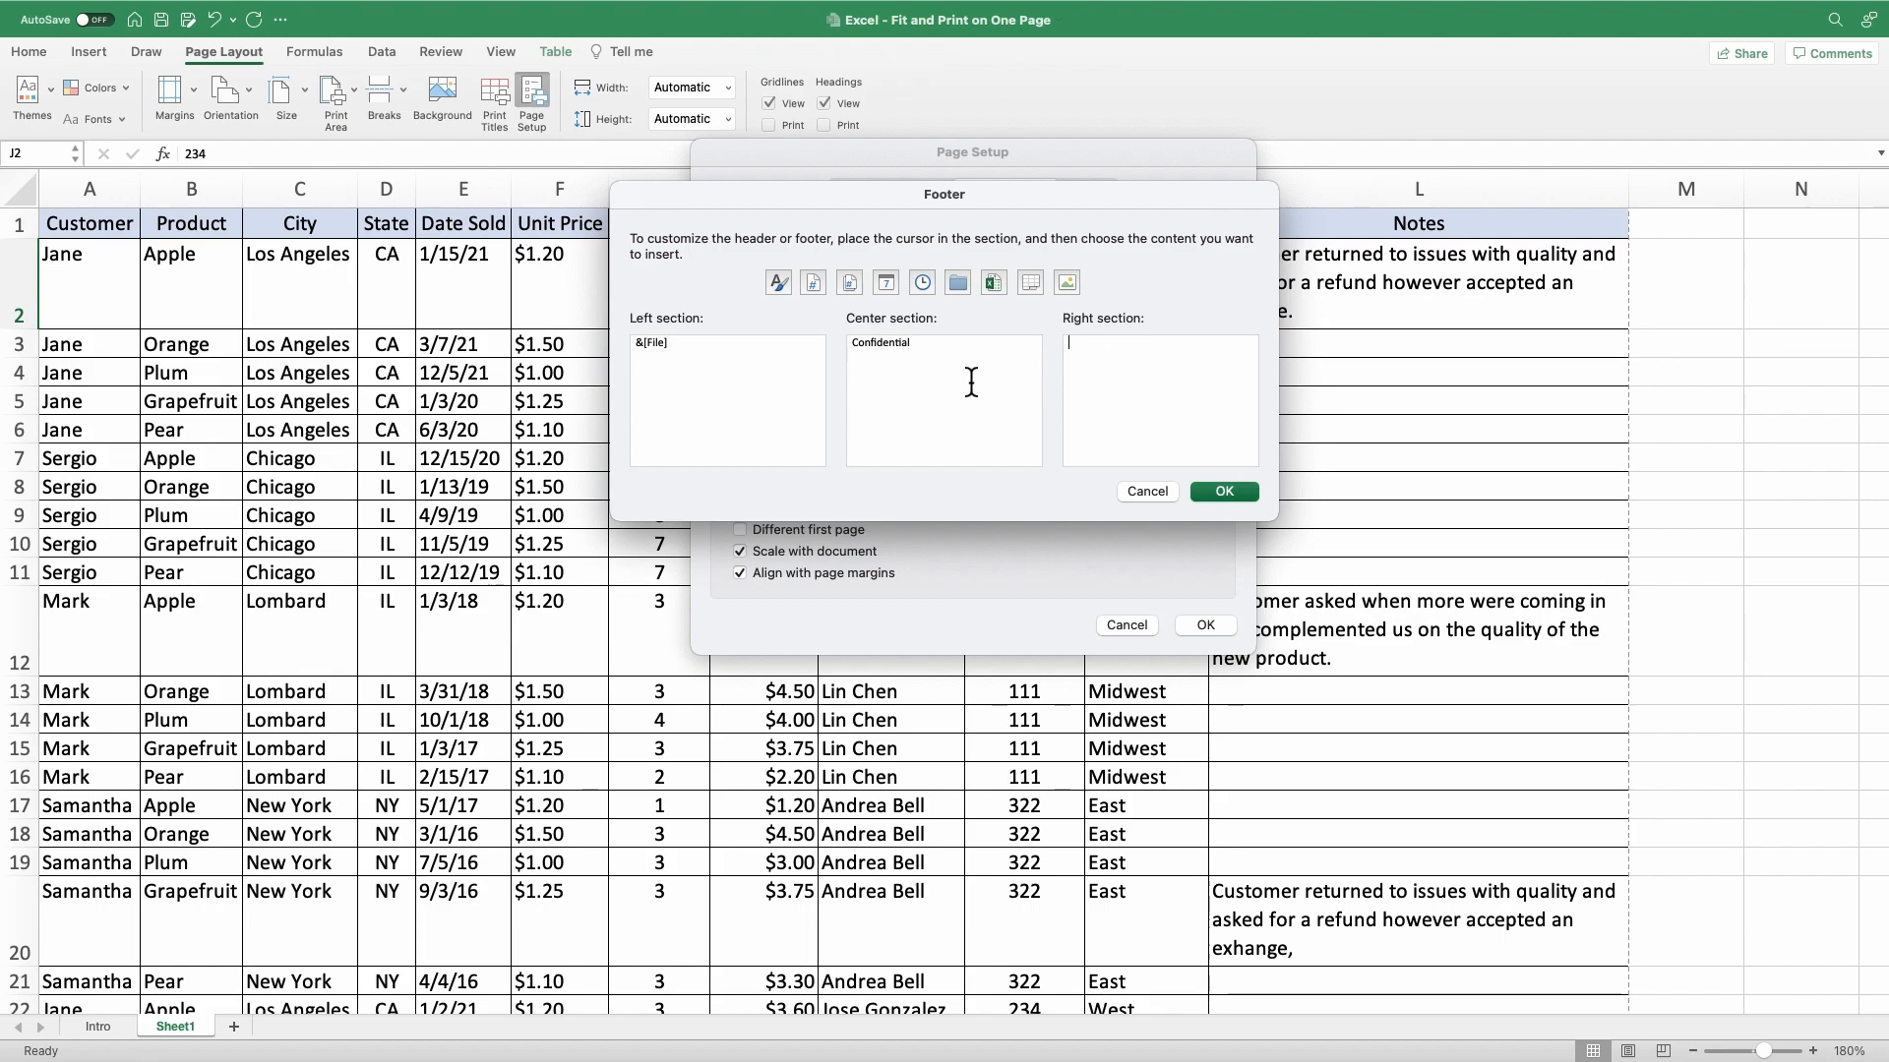
pyautogui.click(815, 286)
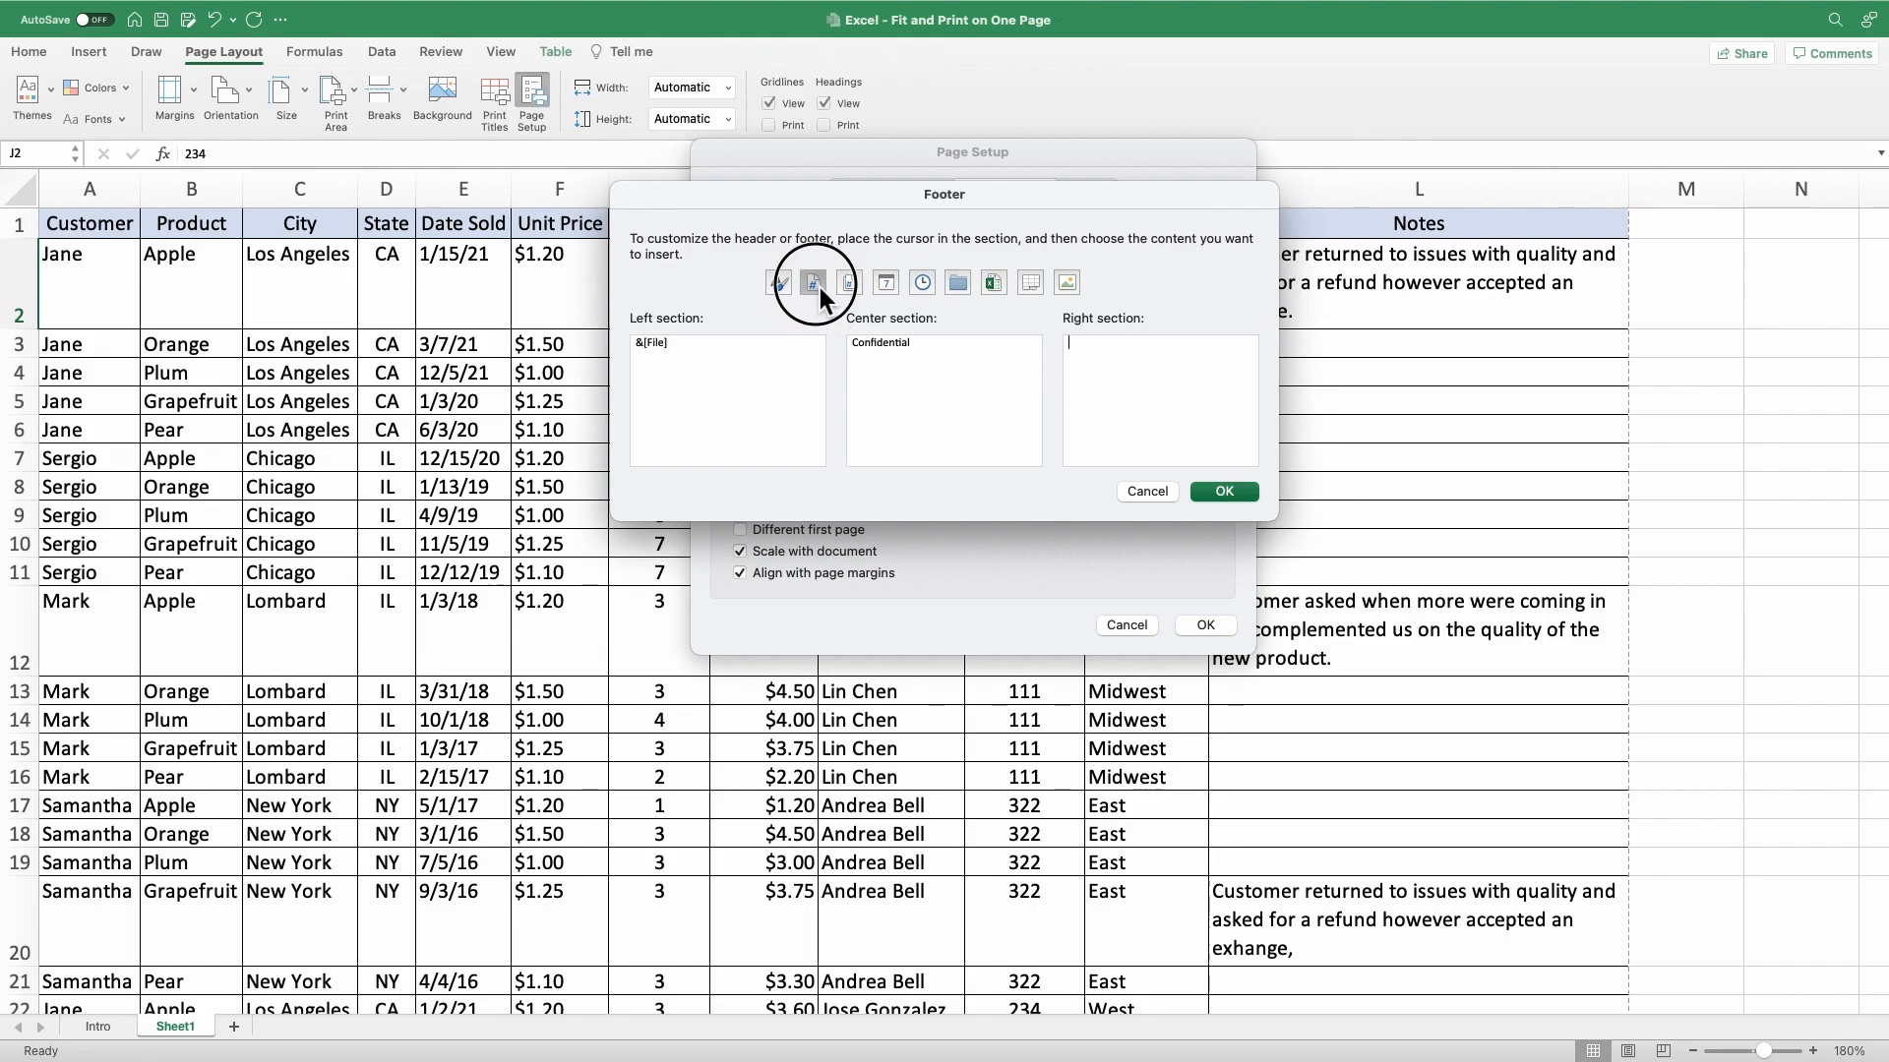
pyautogui.click(1225, 494)
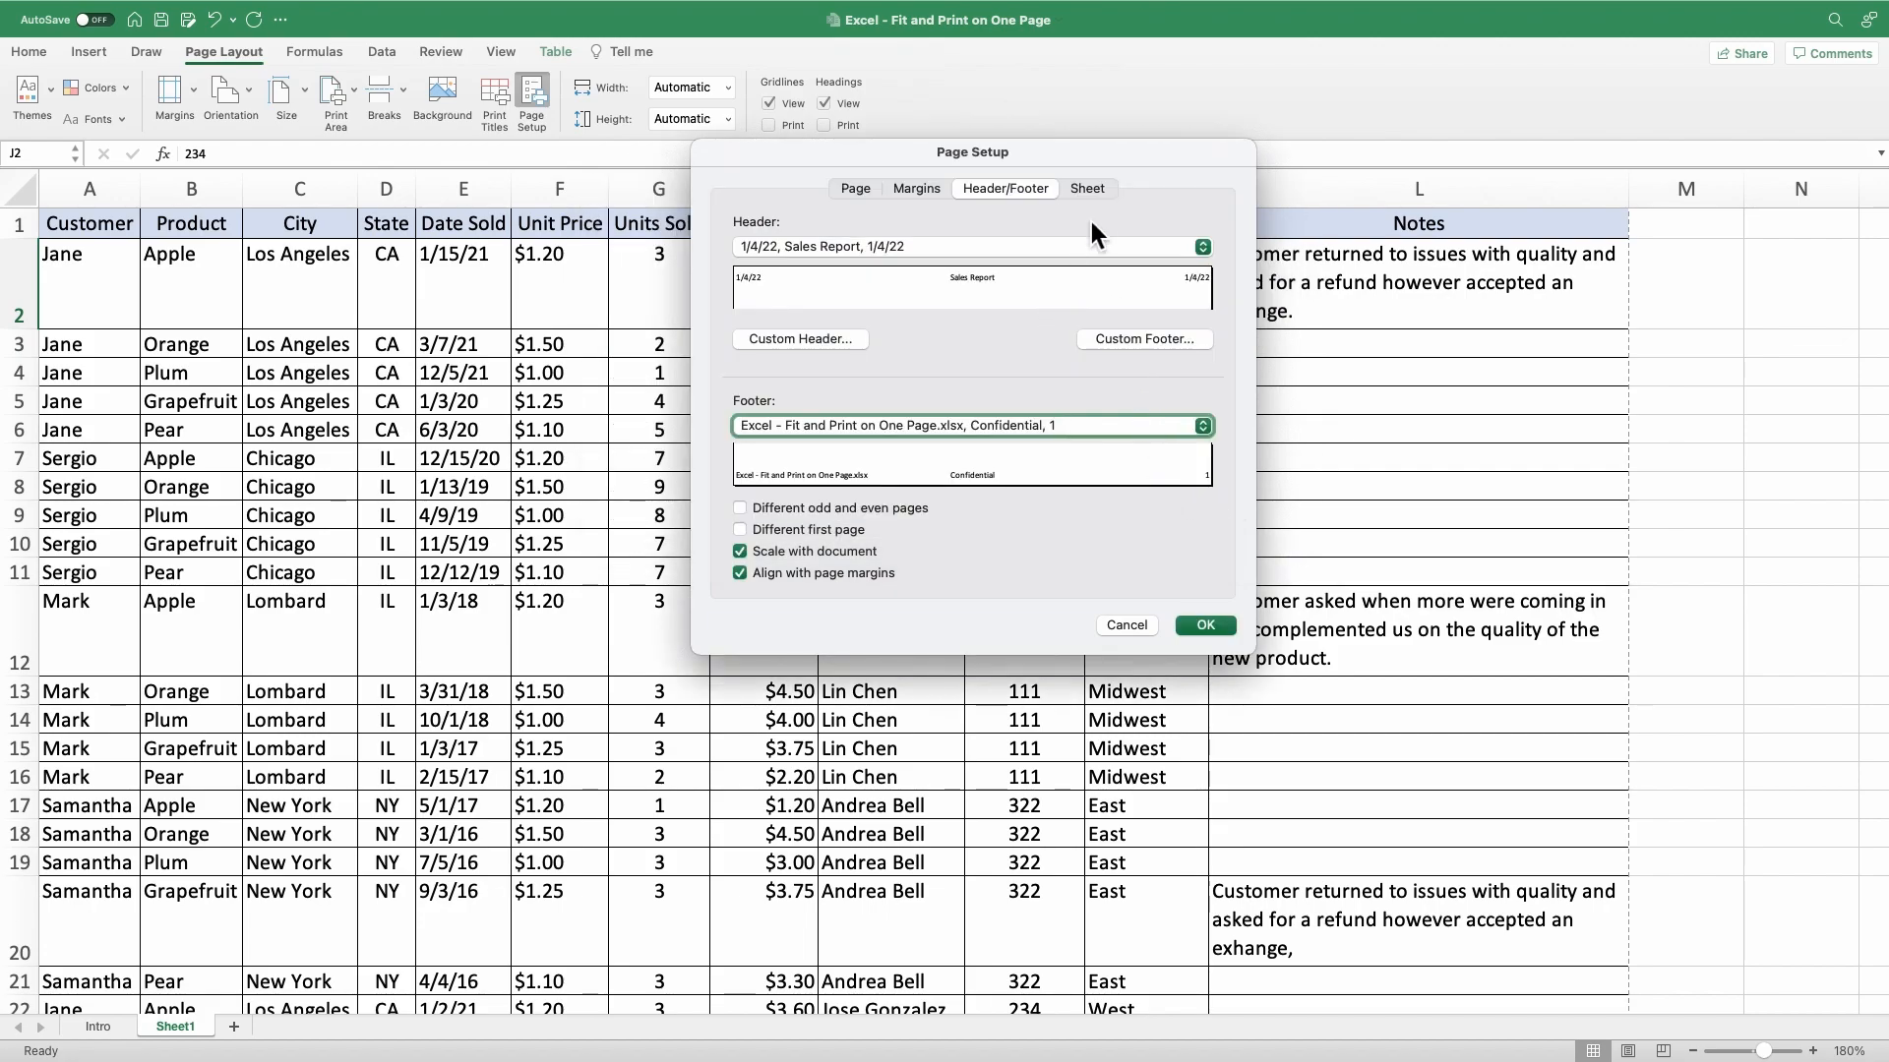
# Set row 1 ($1:$1) to repeat at the top of every printed page and apply the page setup.
pyautogui.click(1087, 190)
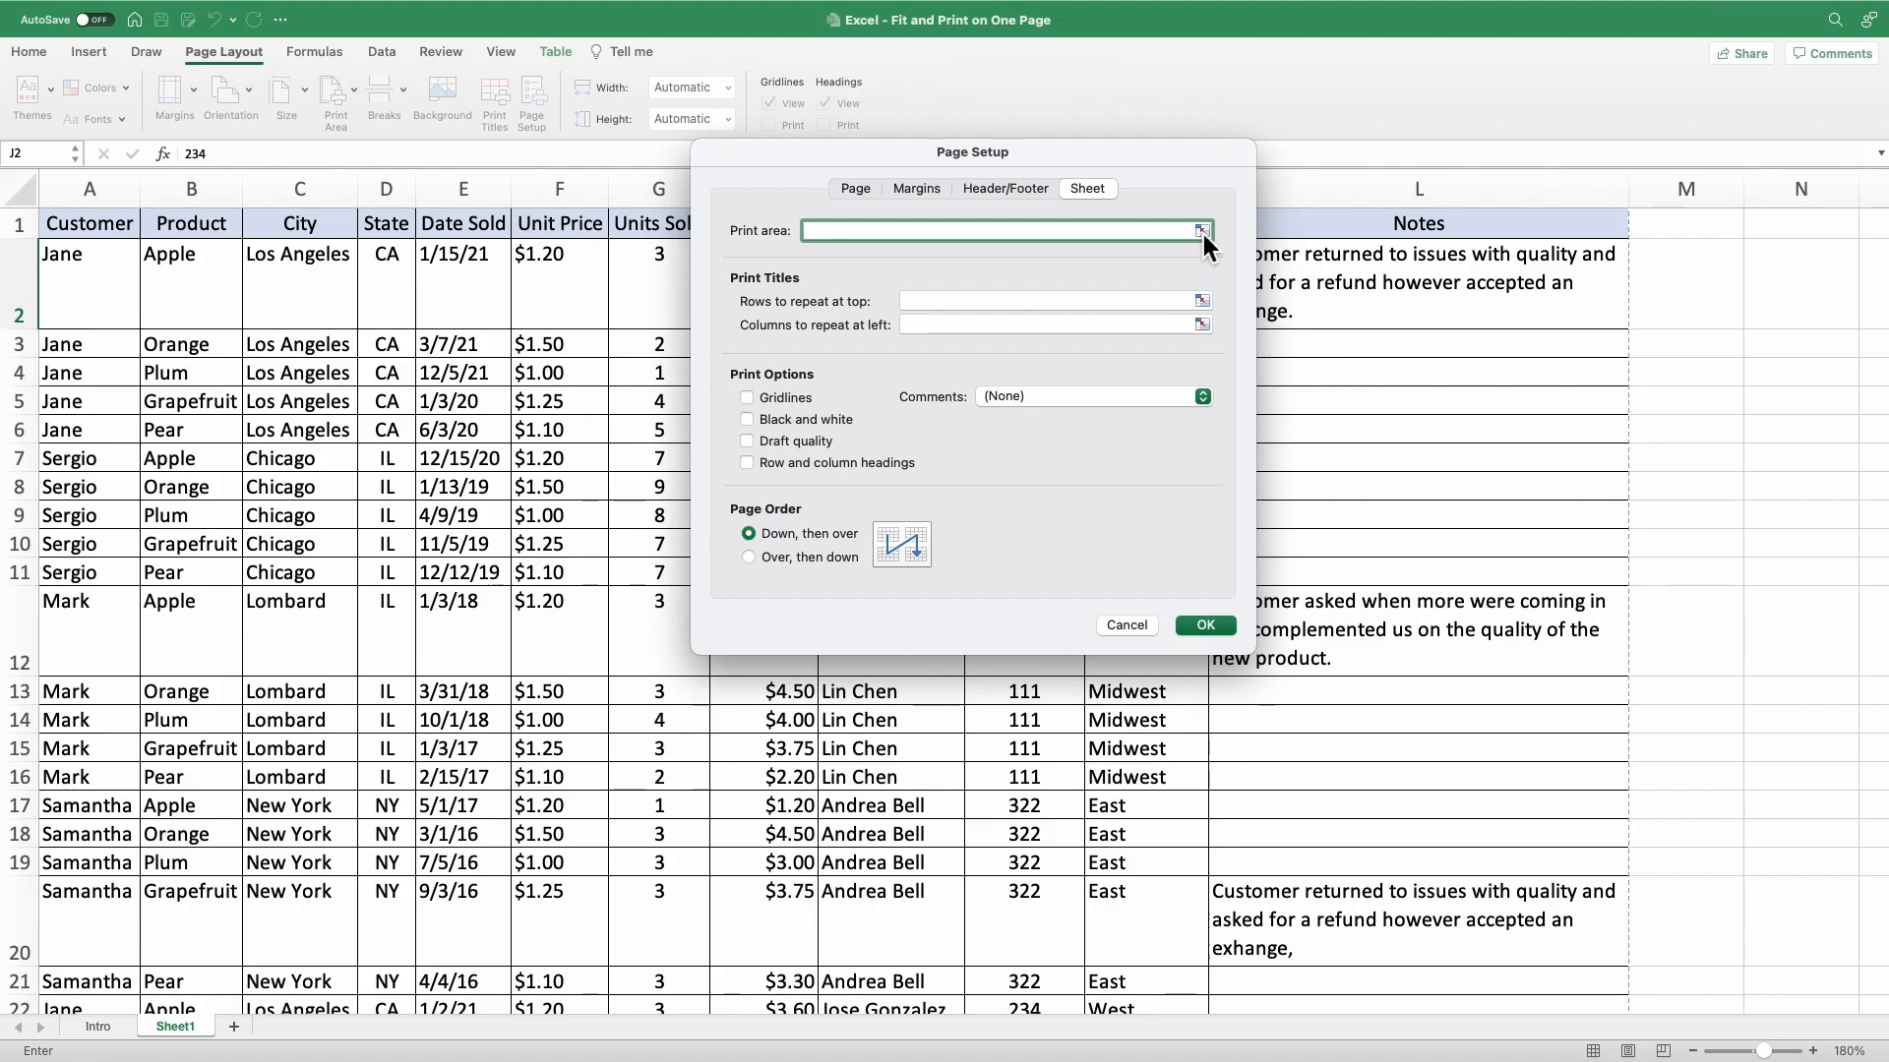
pyautogui.click(1203, 302)
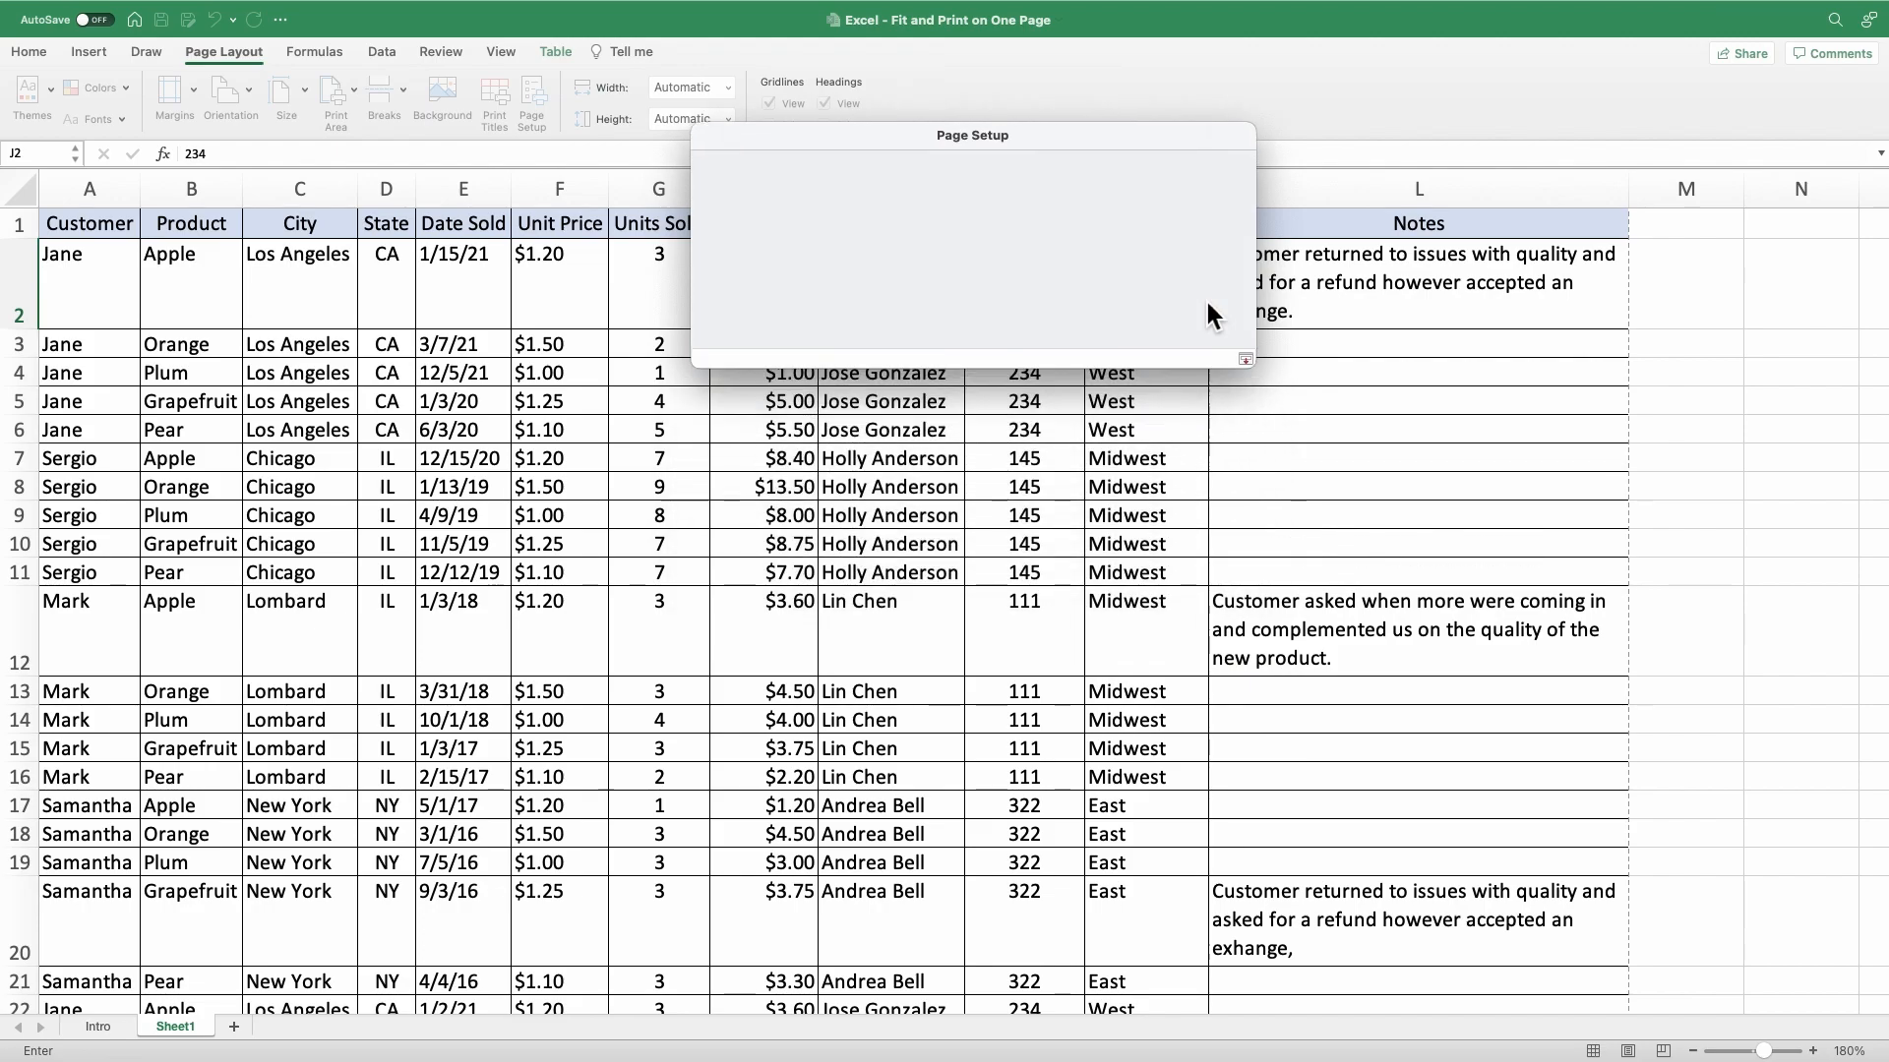
pyautogui.click(33, 229)
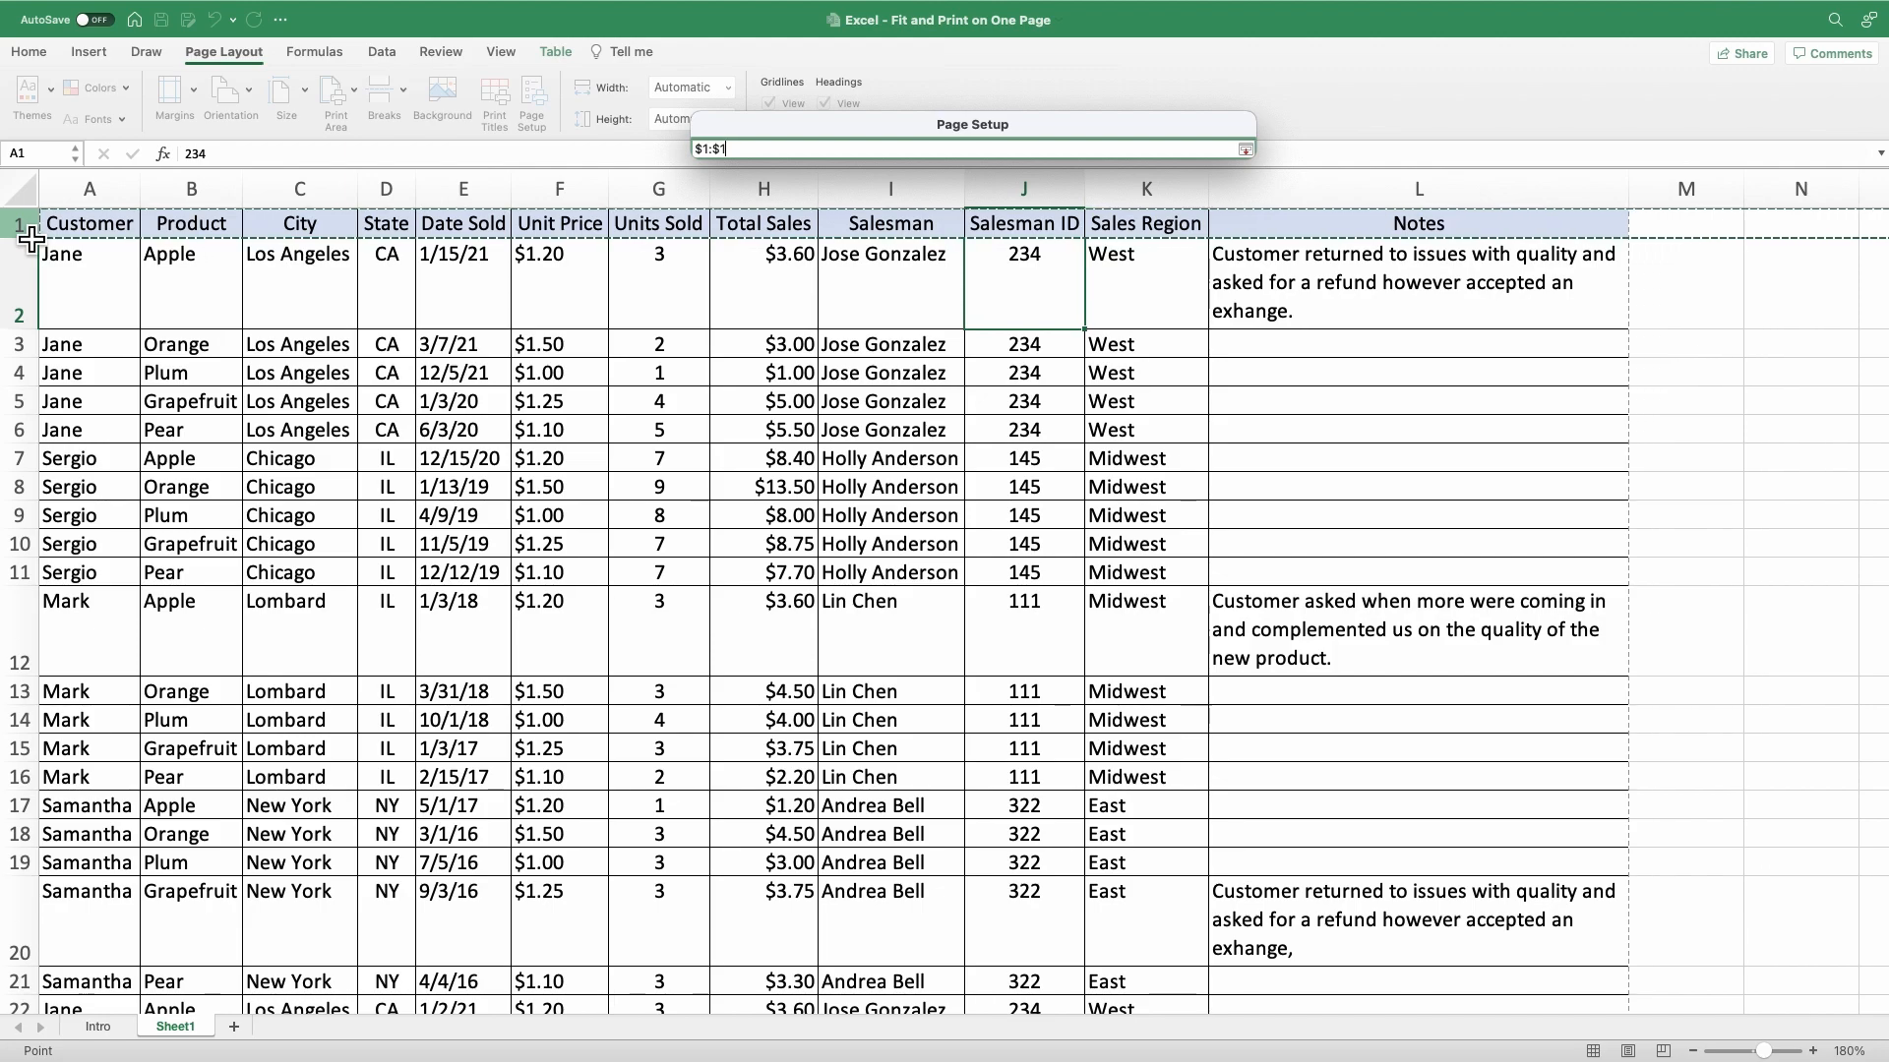
pyautogui.press('Return')
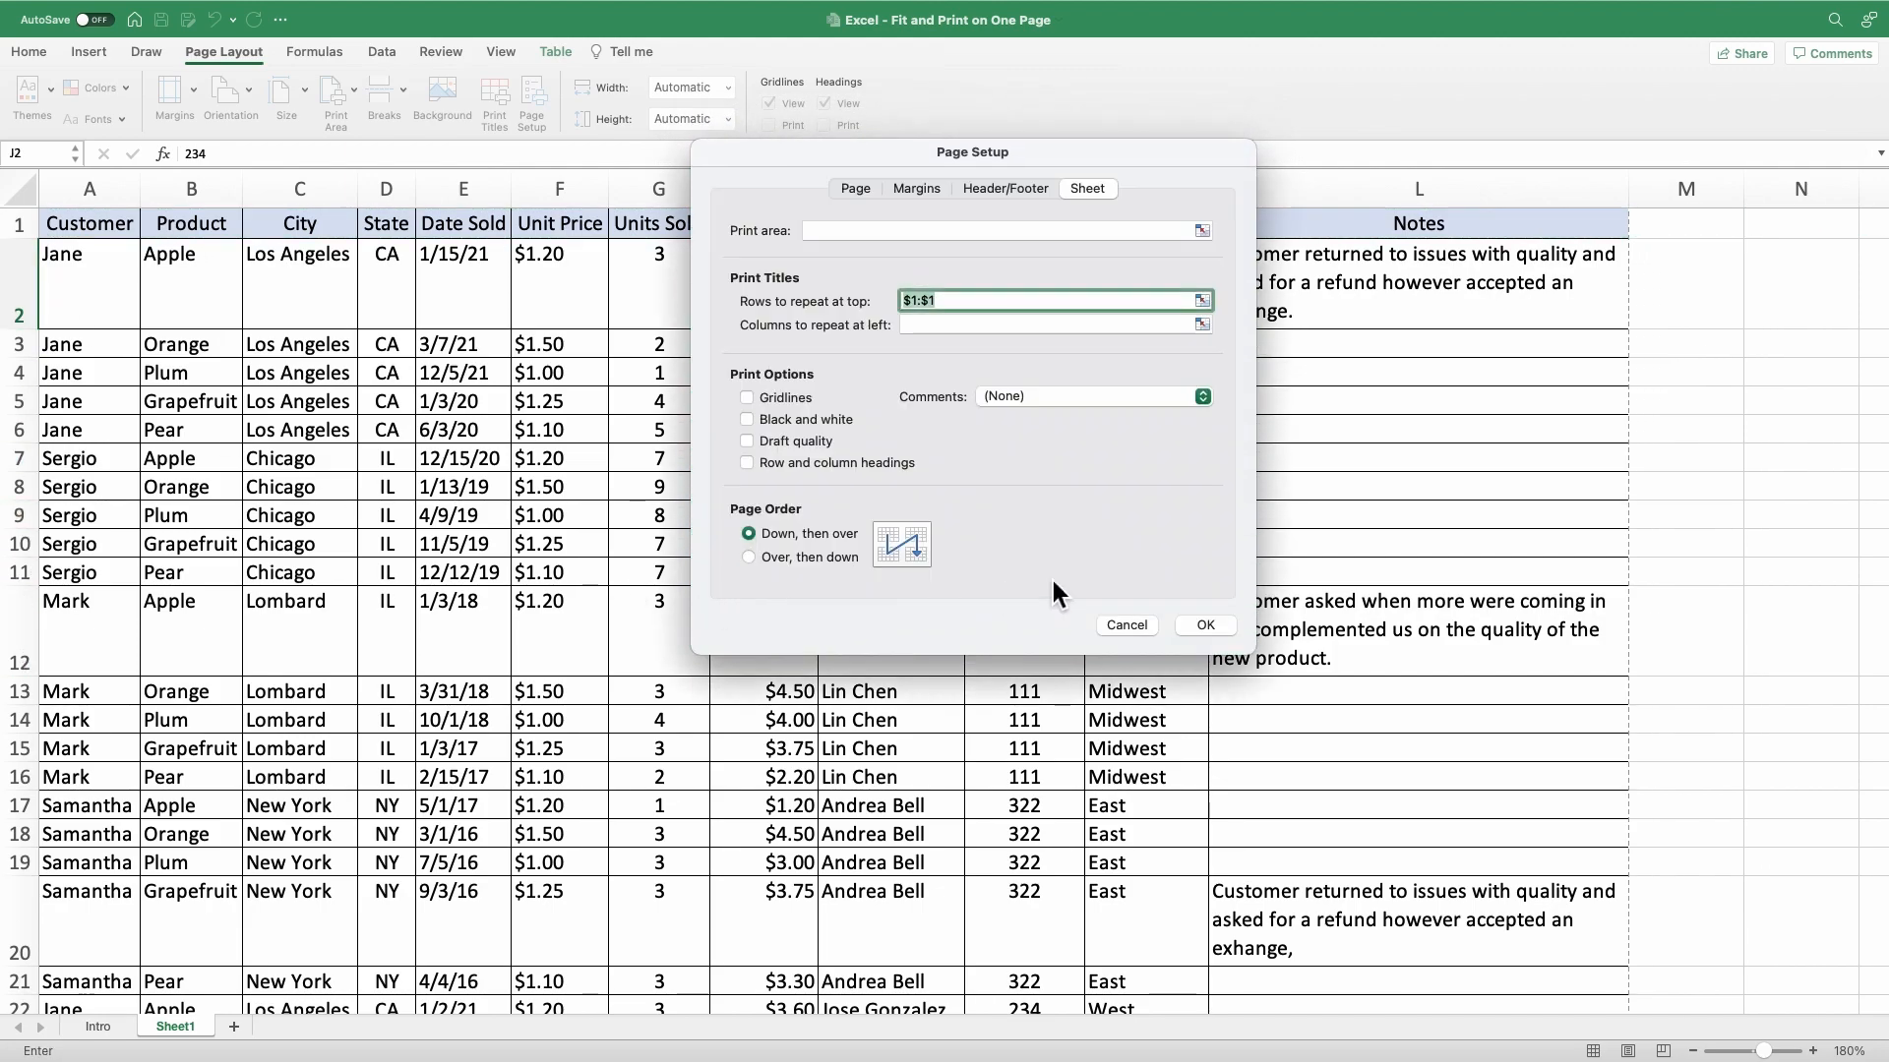
pyautogui.click(1206, 625)
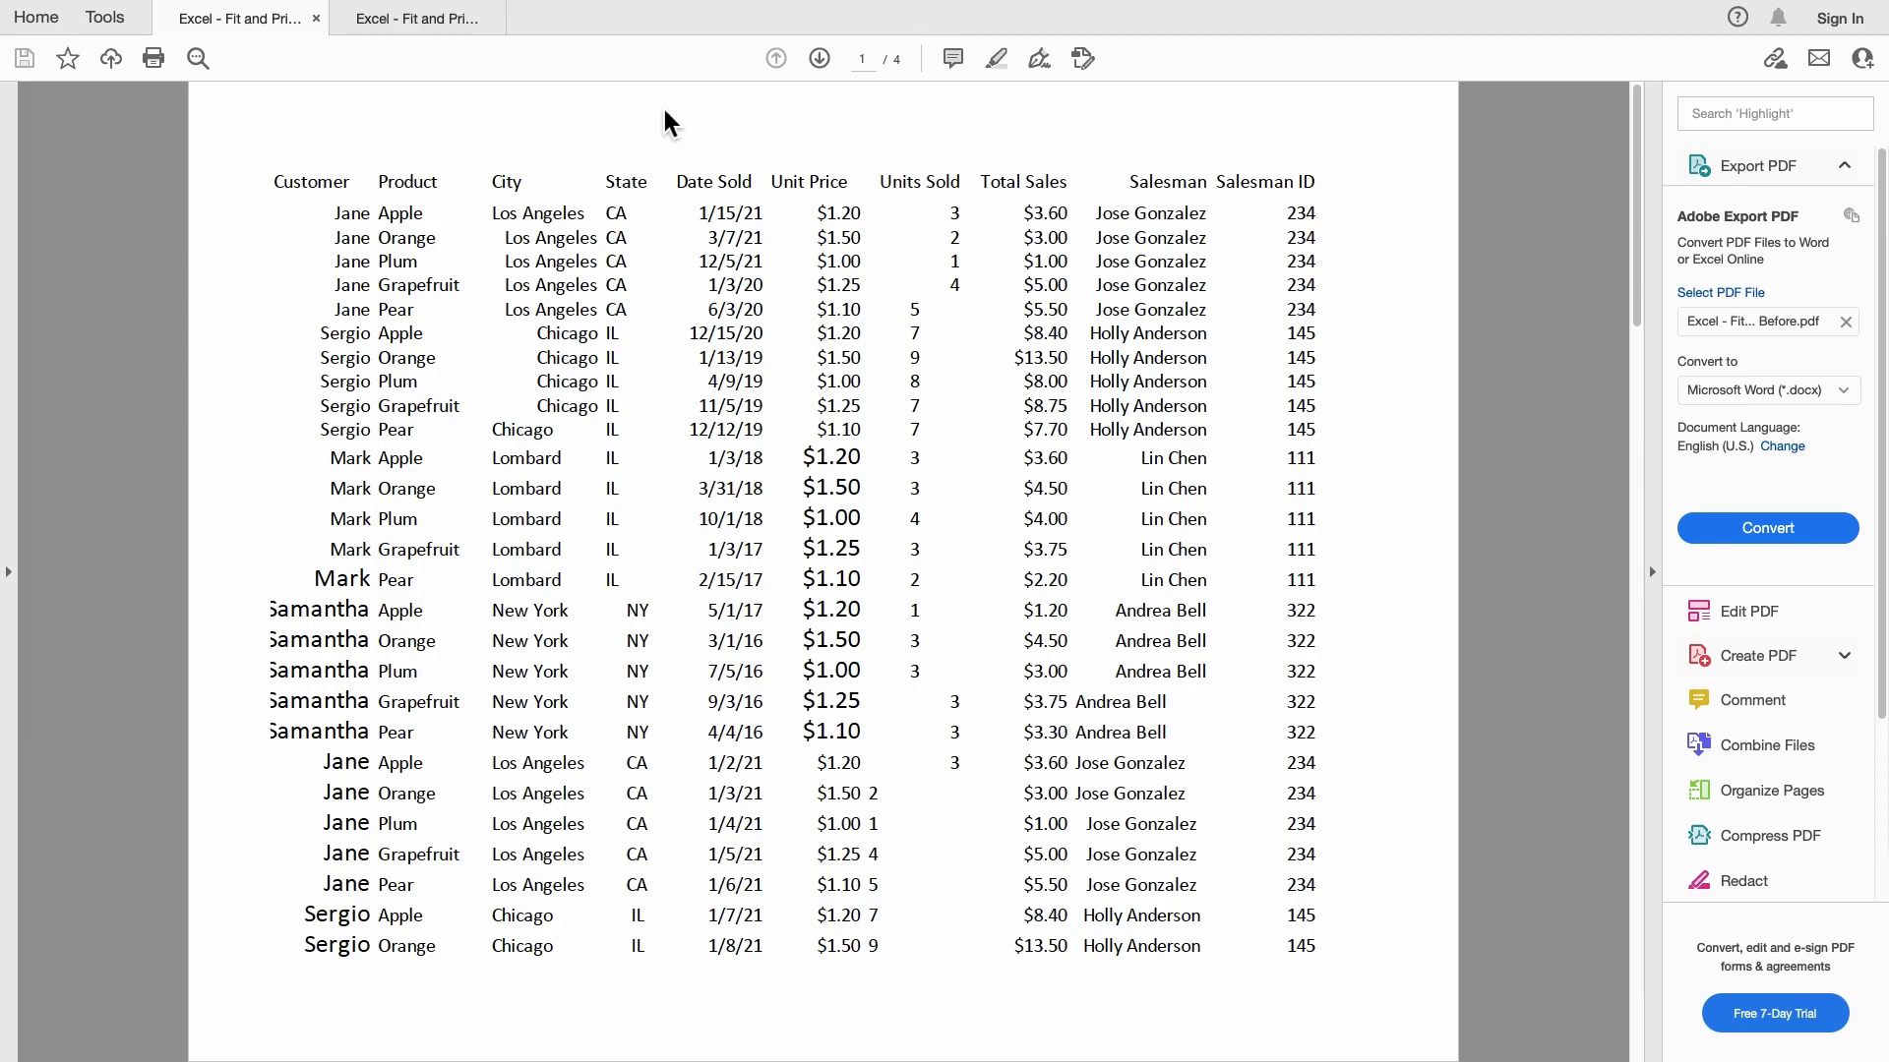
# Switch to Adobe Acrobat and compare the pages of the Before PDF with those of the After PDF.
pyautogui.click(820, 57)
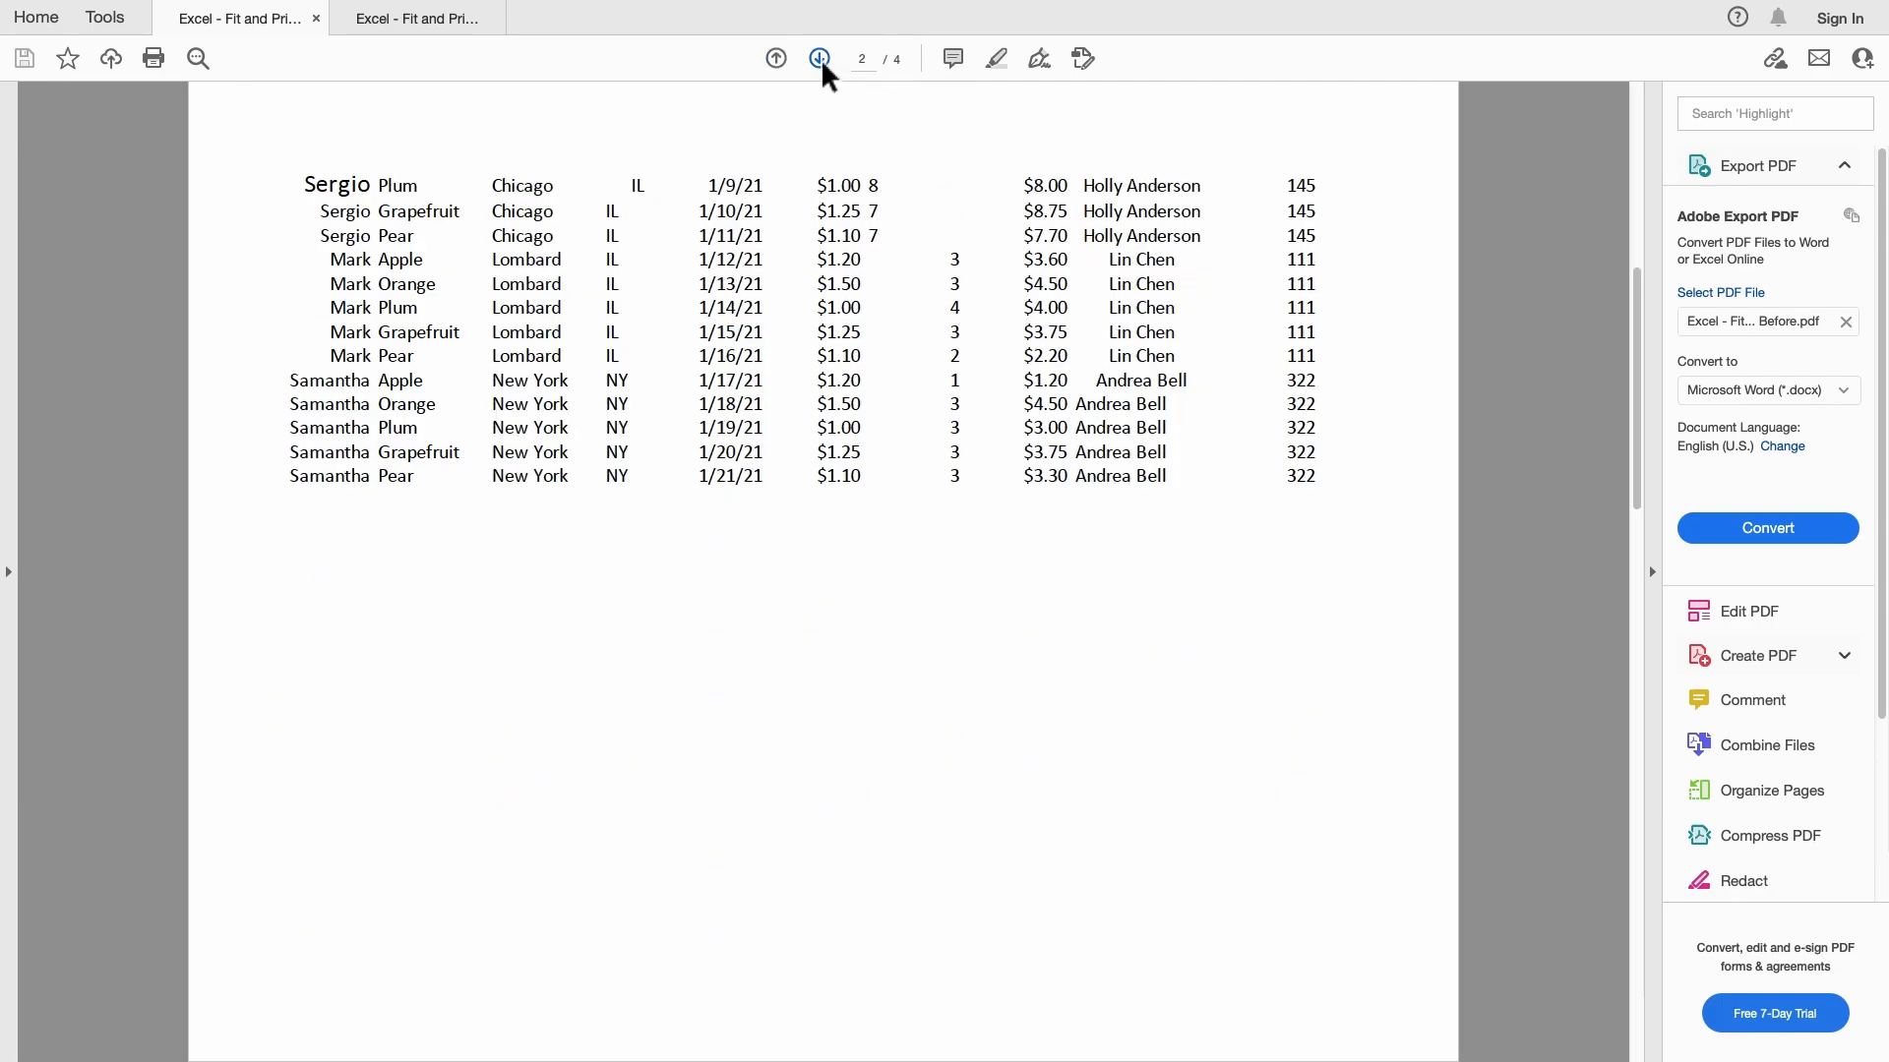
pyautogui.click(820, 57)
pyautogui.click(821, 57)
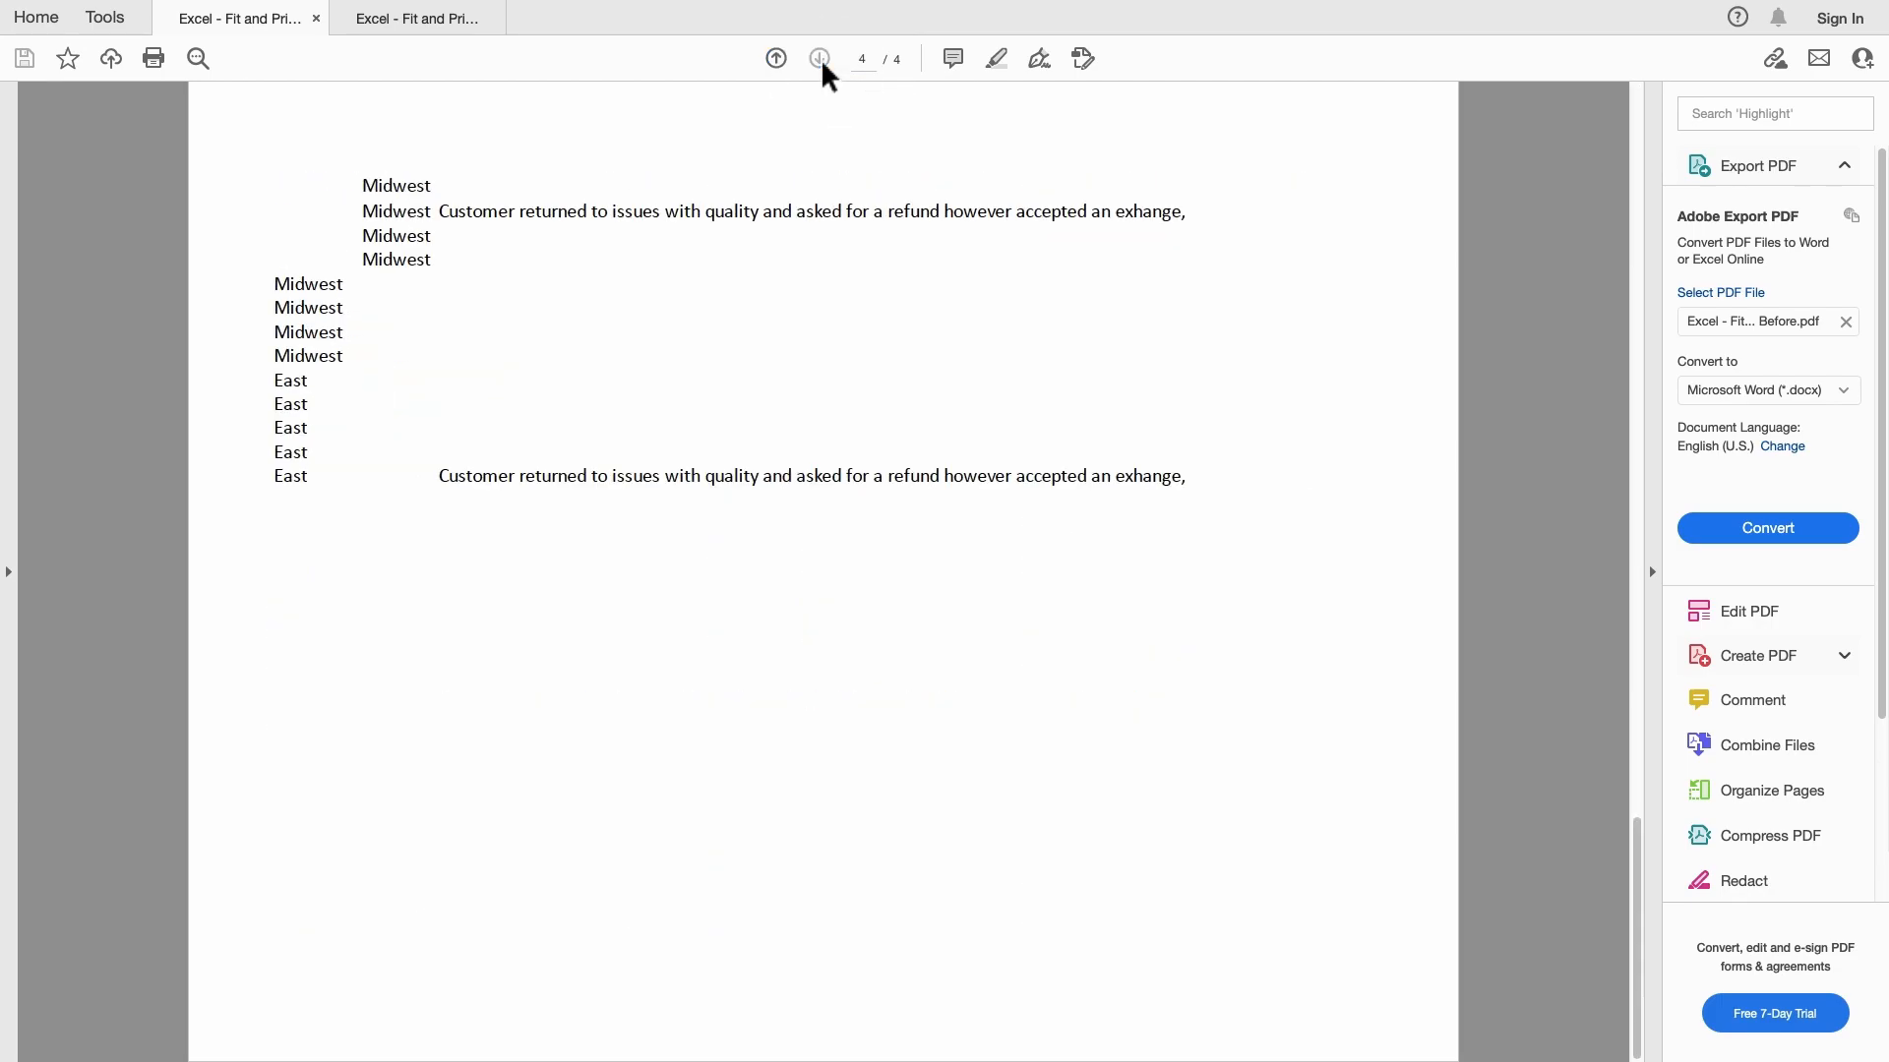
pyautogui.click(422, 15)
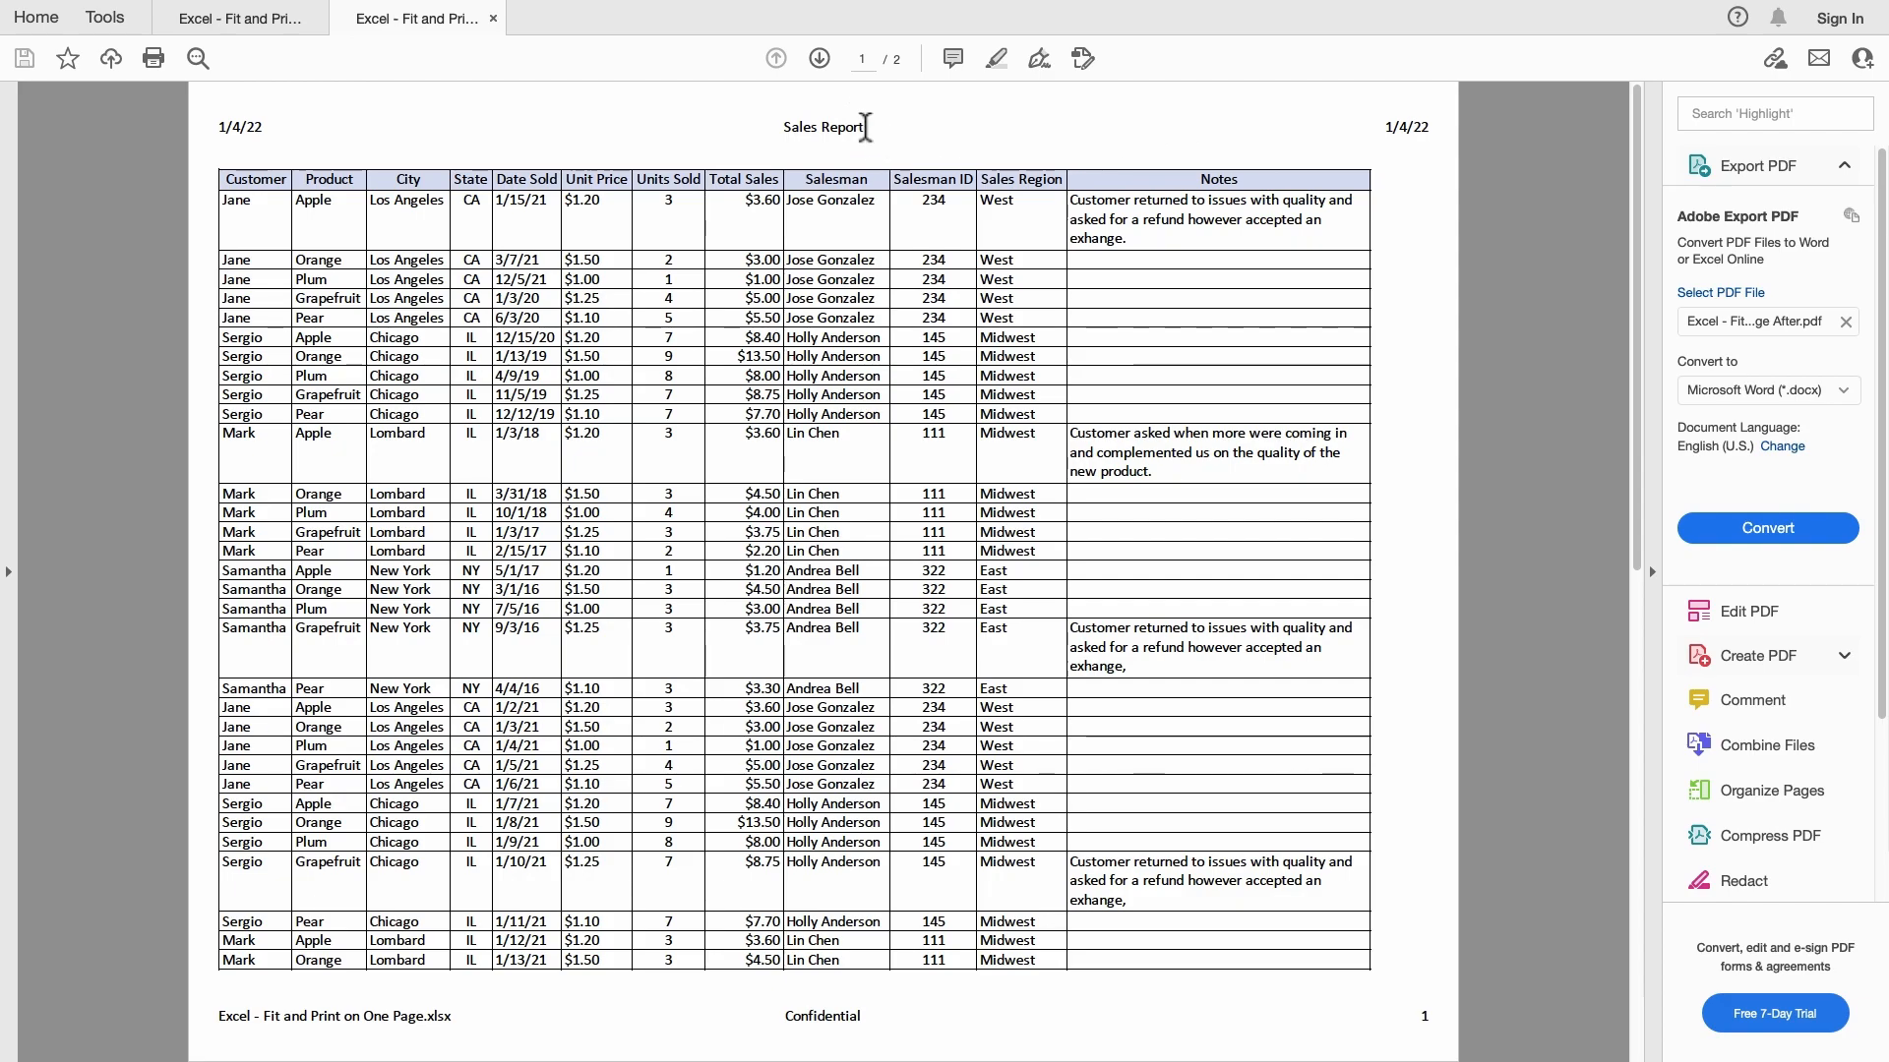
pyautogui.click(823, 59)
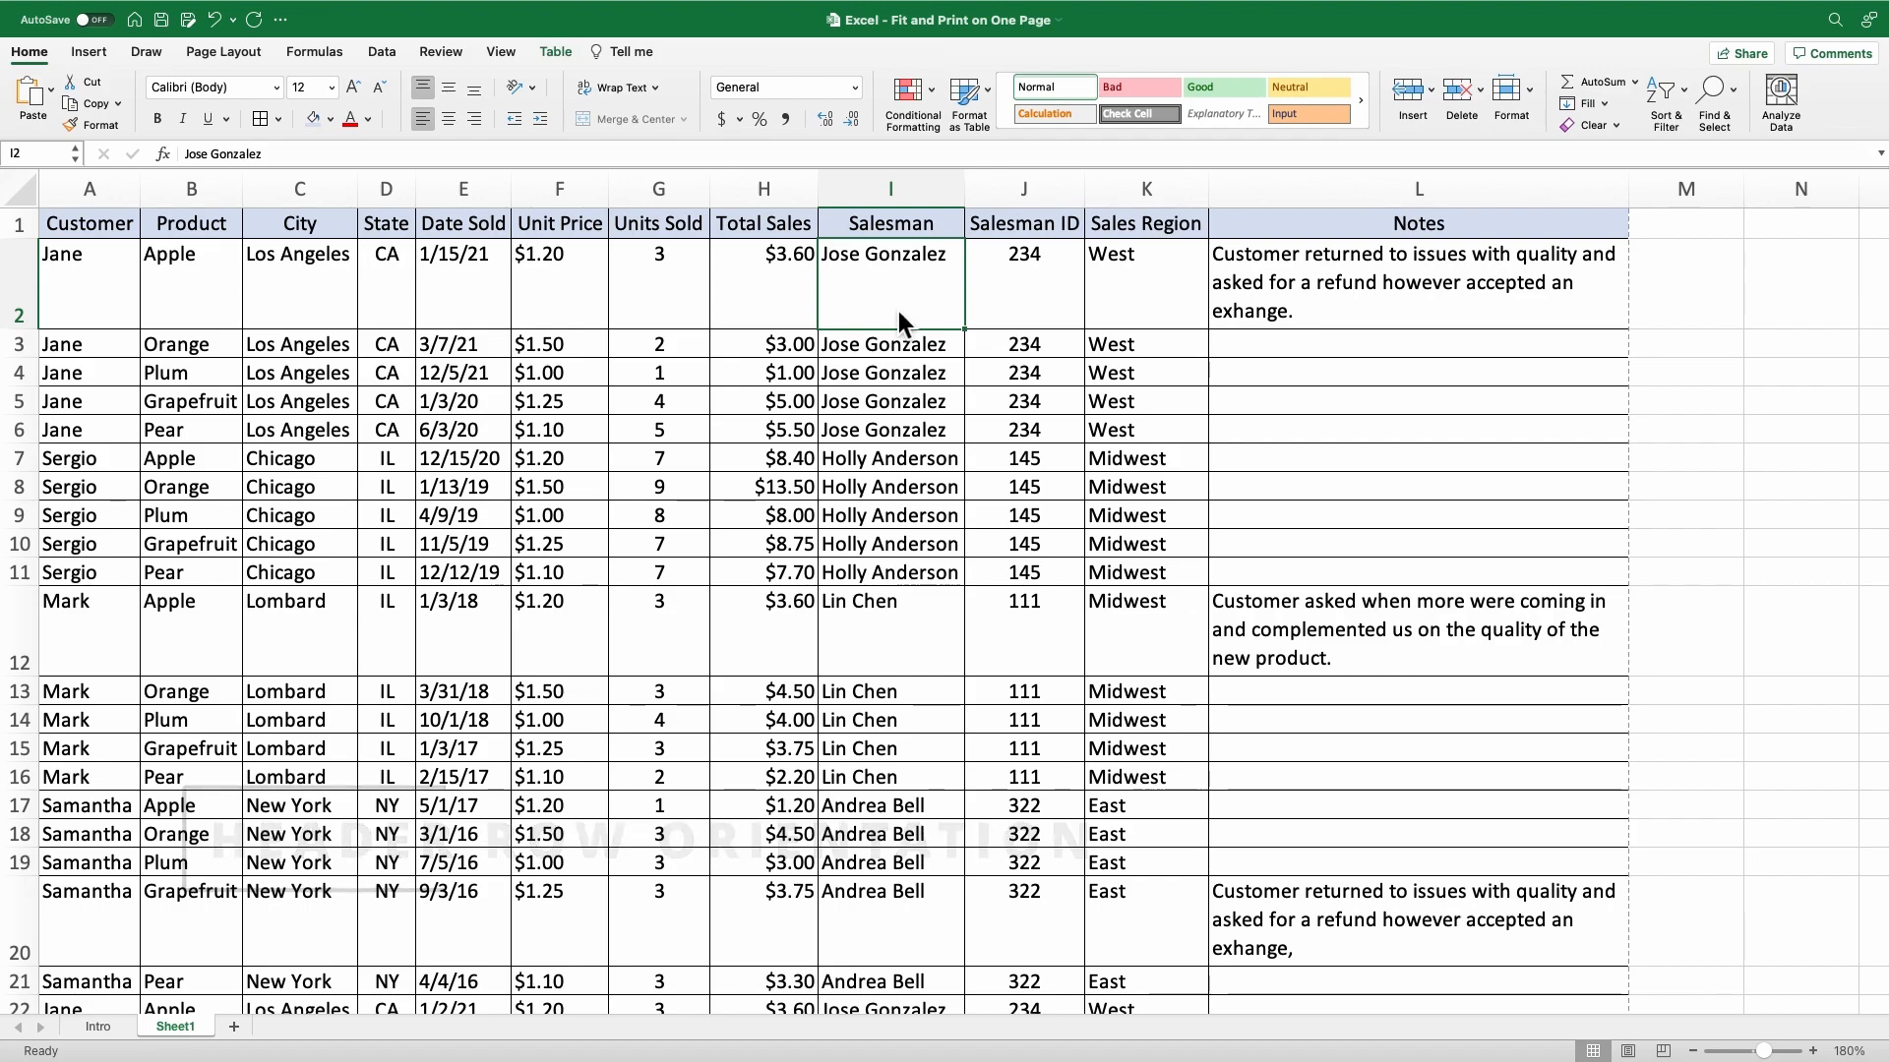
# Switch back to Excel, rotate the header text in A1:L1 to 90 degrees and align it to the bottom of the cells.
pyautogui.click(96, 234)
pyautogui.press('super+e')
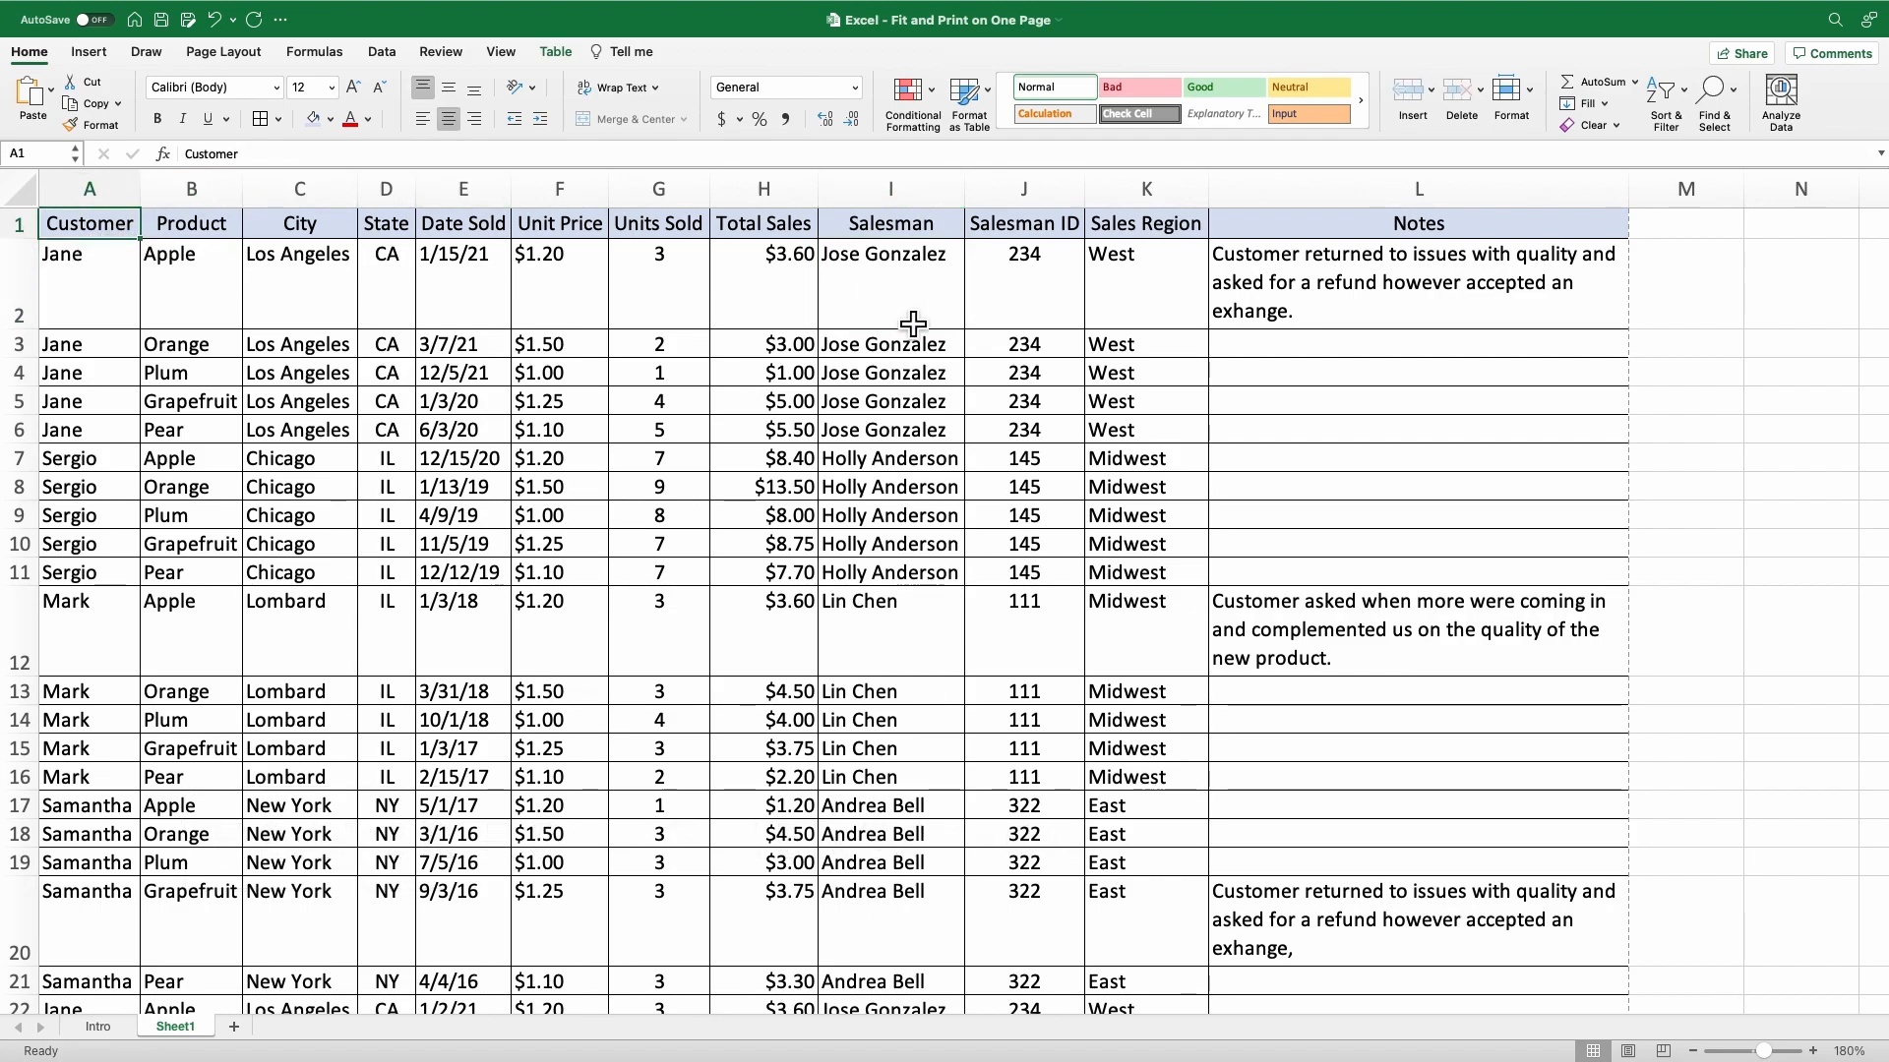
pyautogui.keyDown('shift'); pyautogui.click(1296, 234); pyautogui.keyUp('shift')
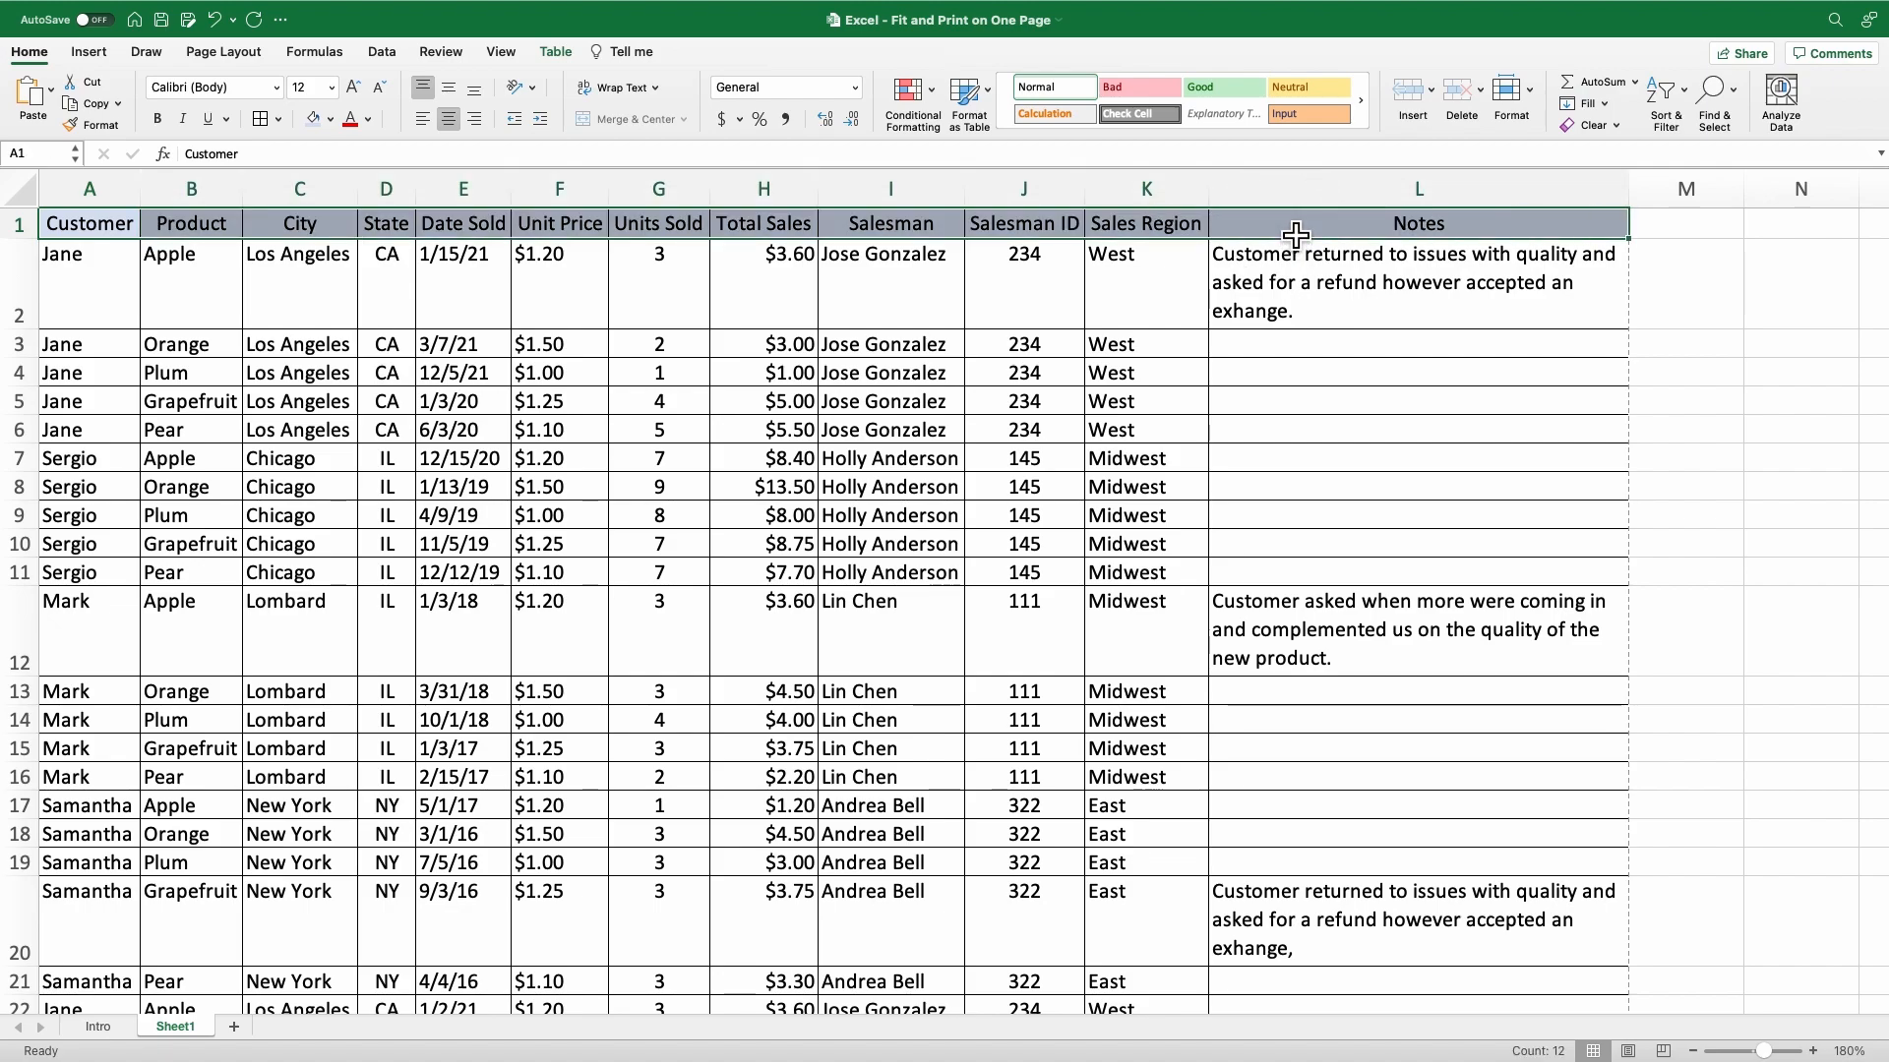
pyautogui.rightClick(1024, 232)
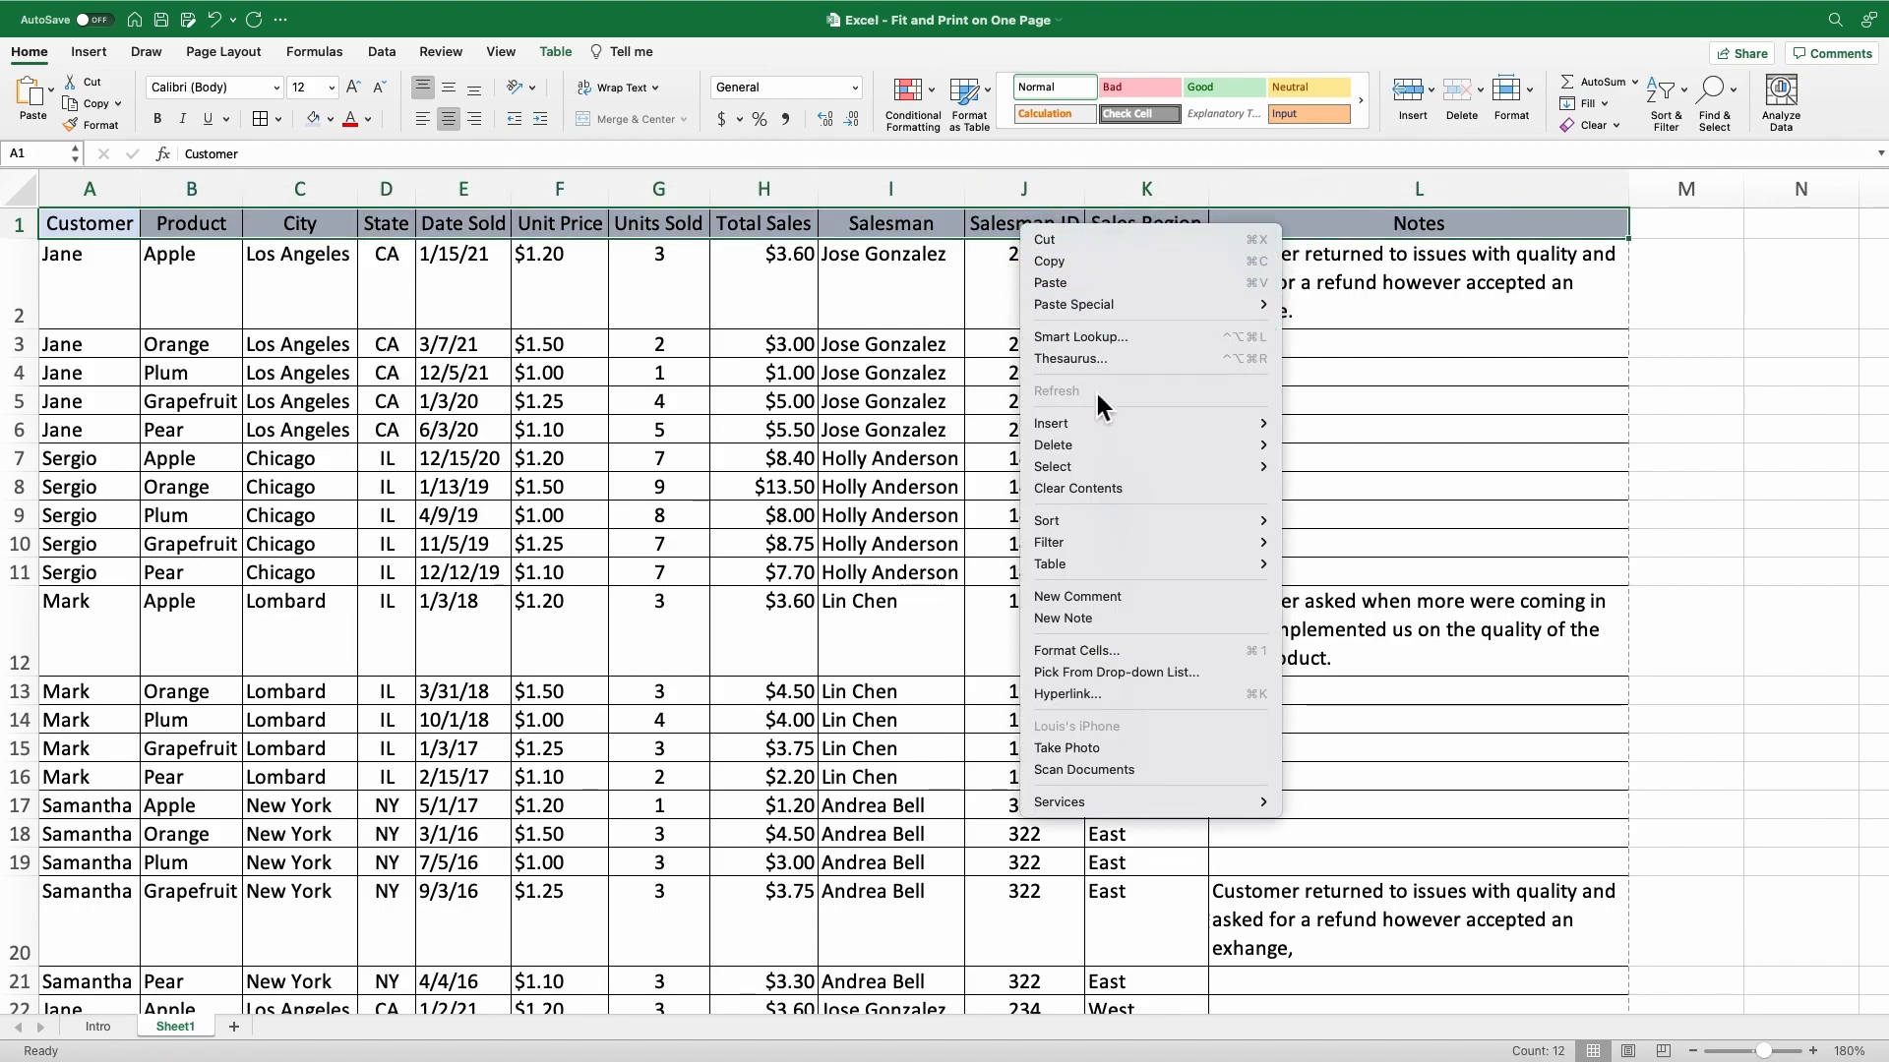
pyautogui.click(1082, 651)
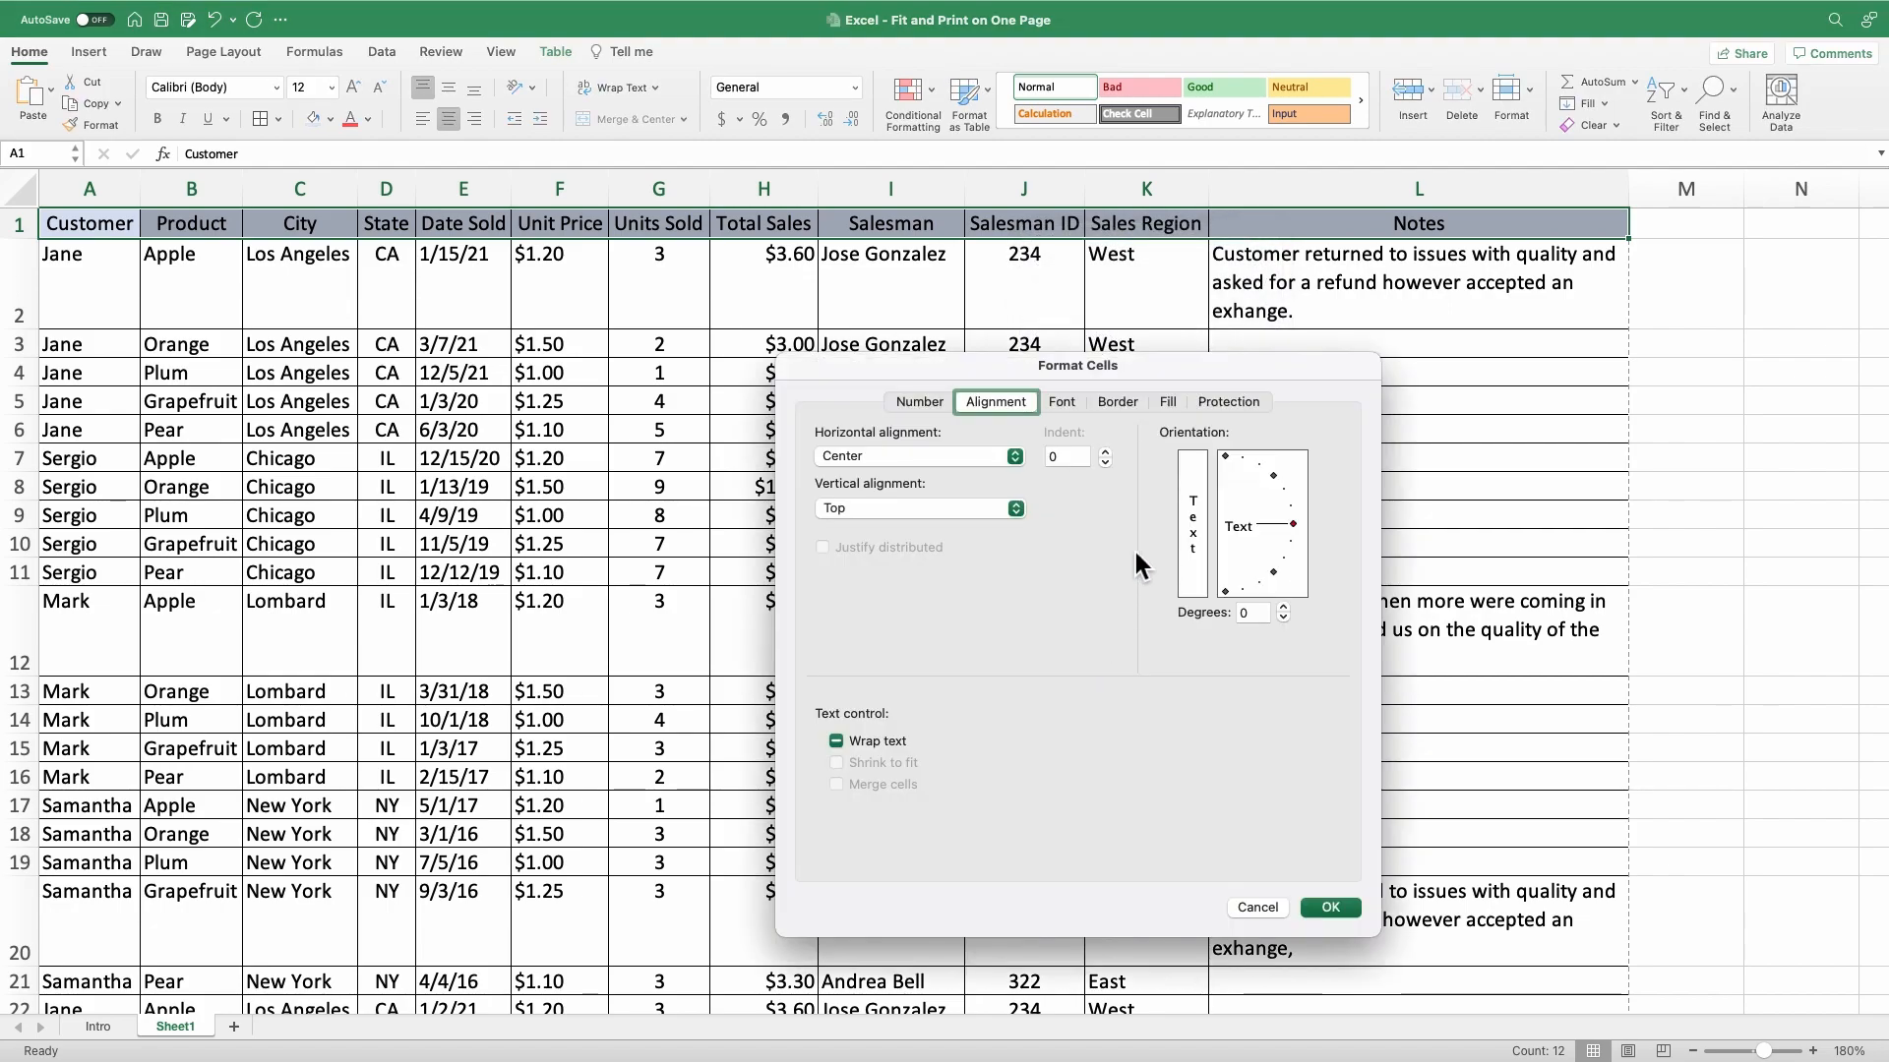
pyautogui.moveTo(1292, 524); pyautogui.dragTo(1236, 459)
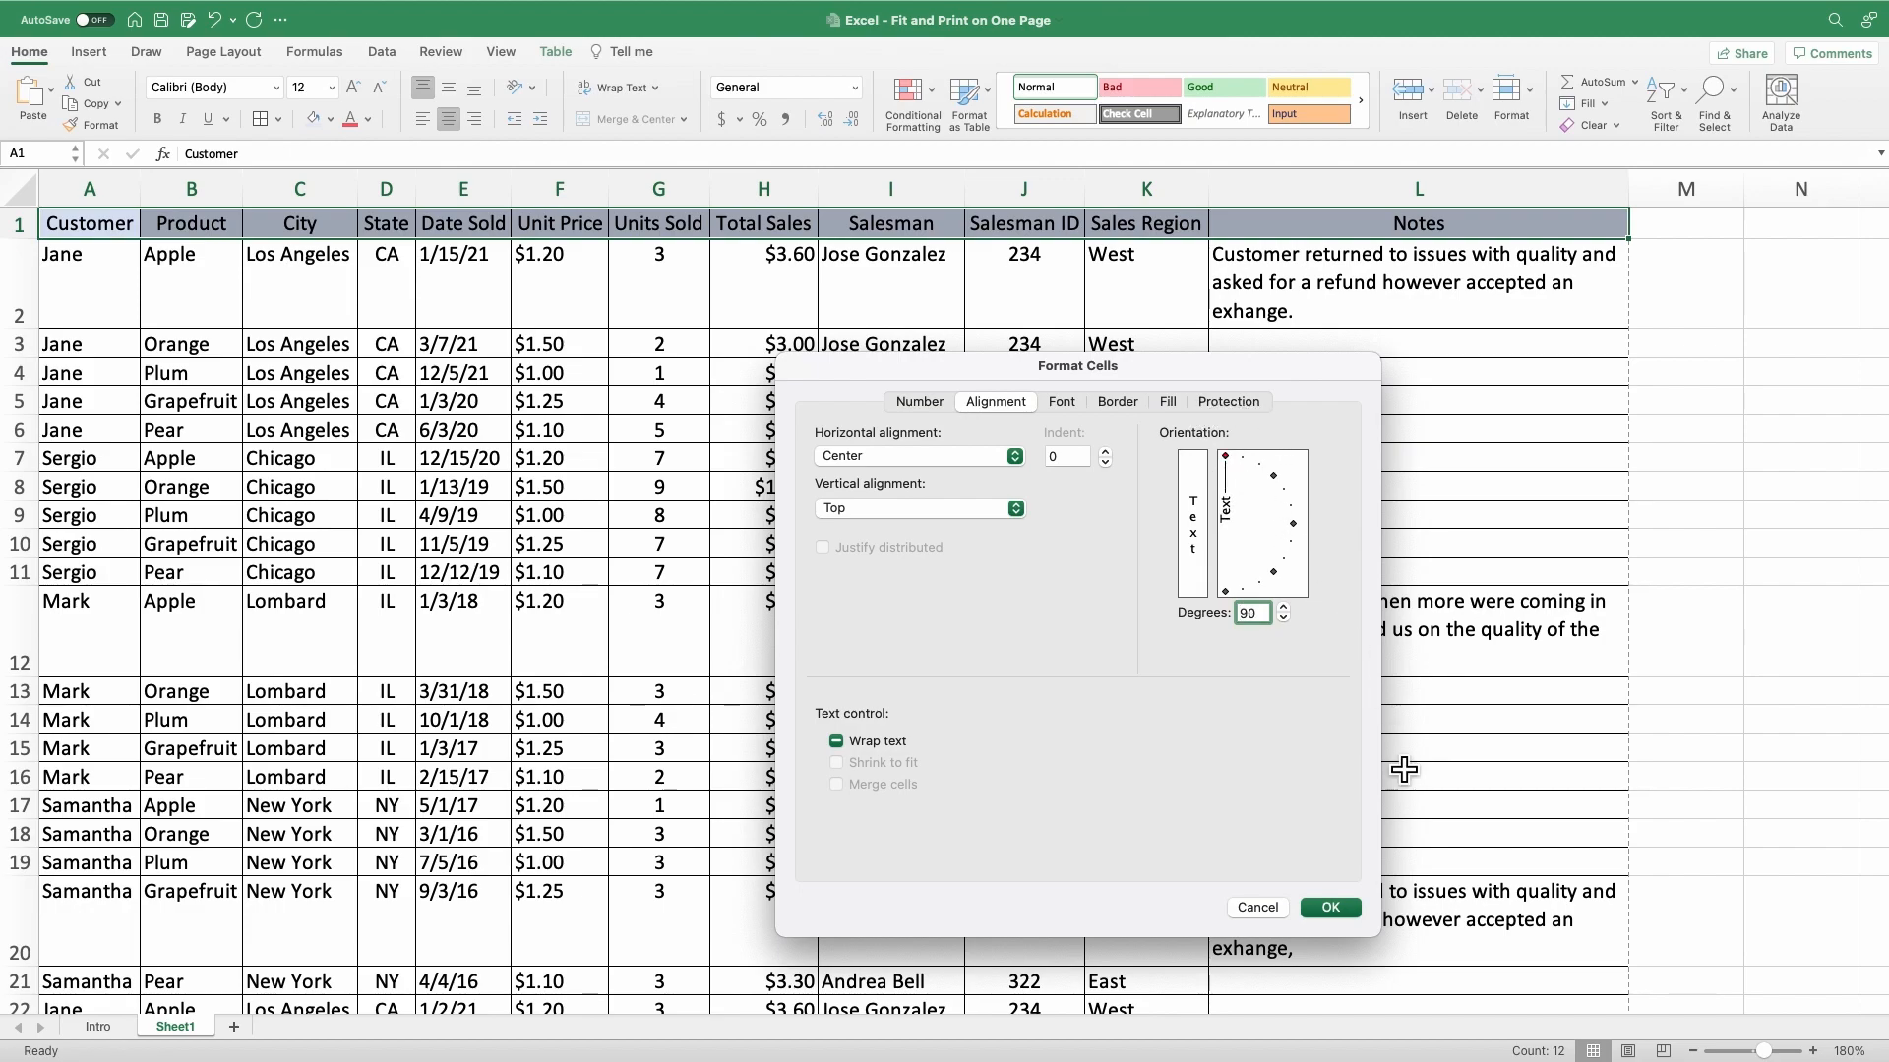
pyautogui.click(1330, 907)
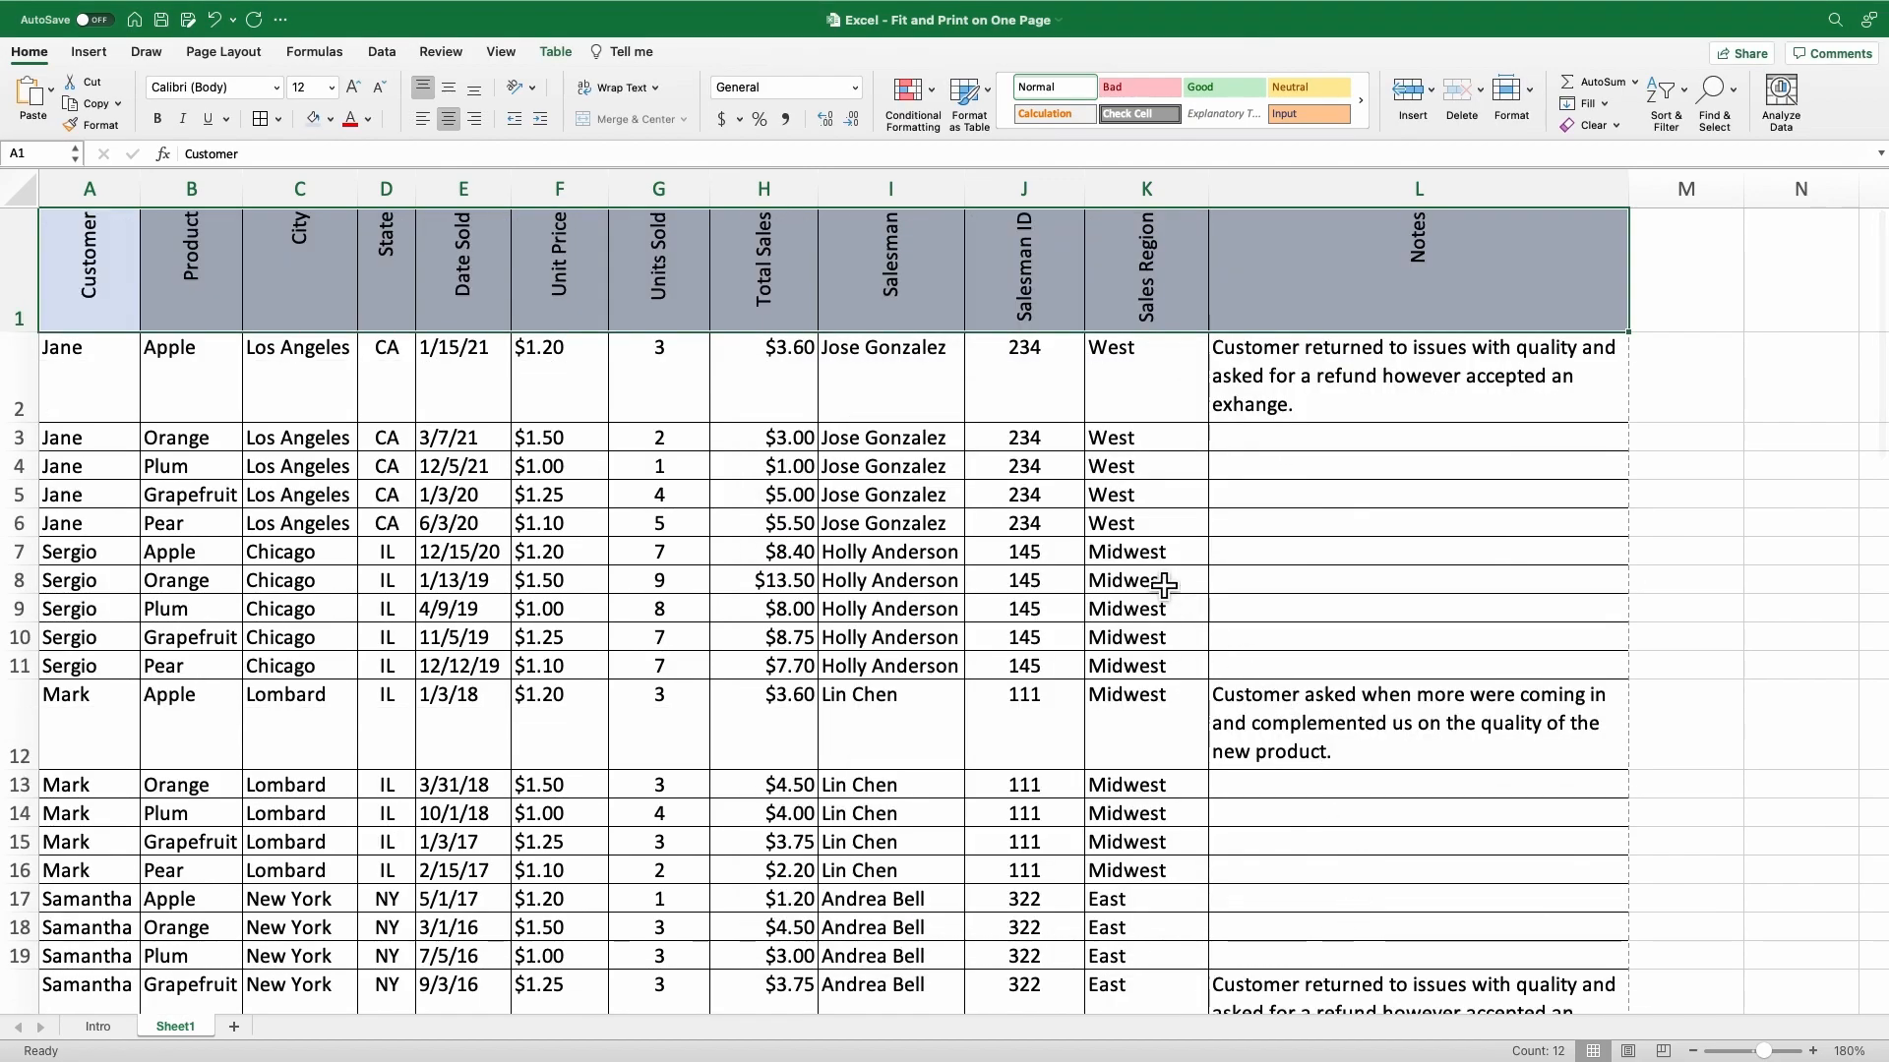
pyautogui.click(480, 92)
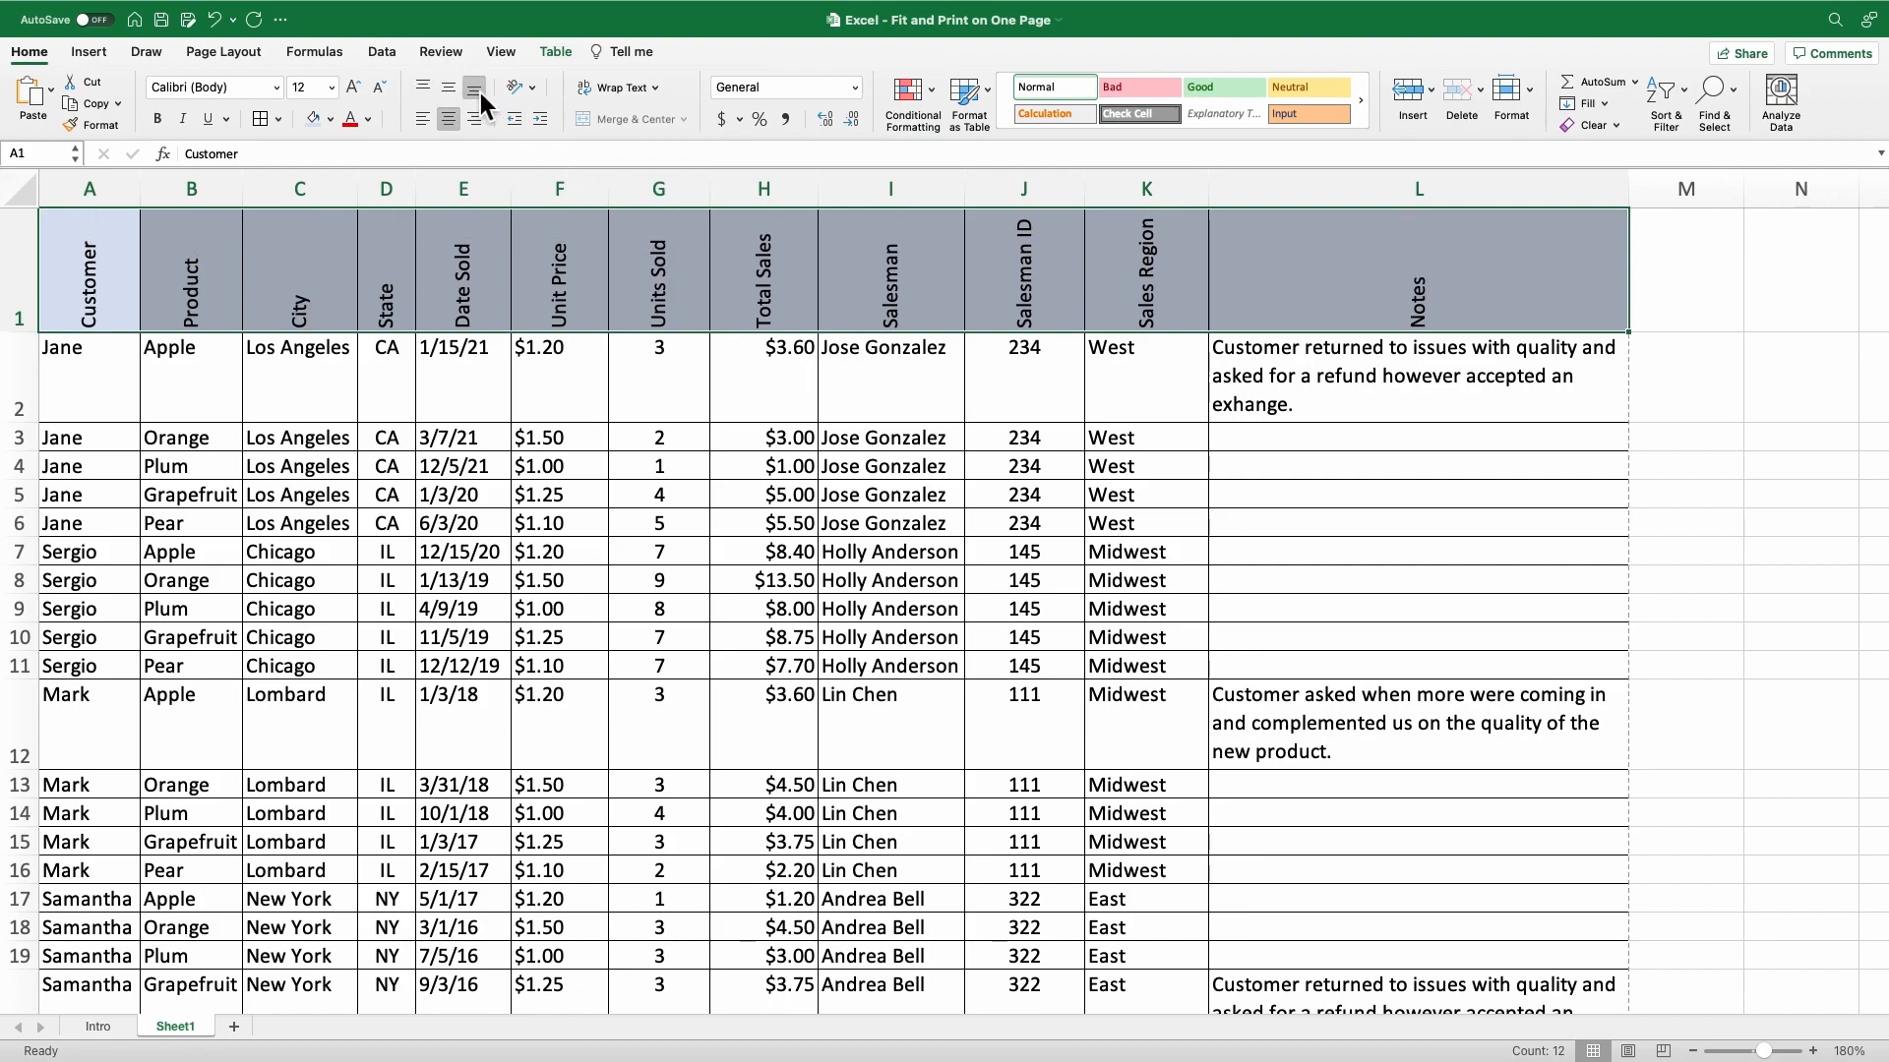
pyautogui.click(157, 277)
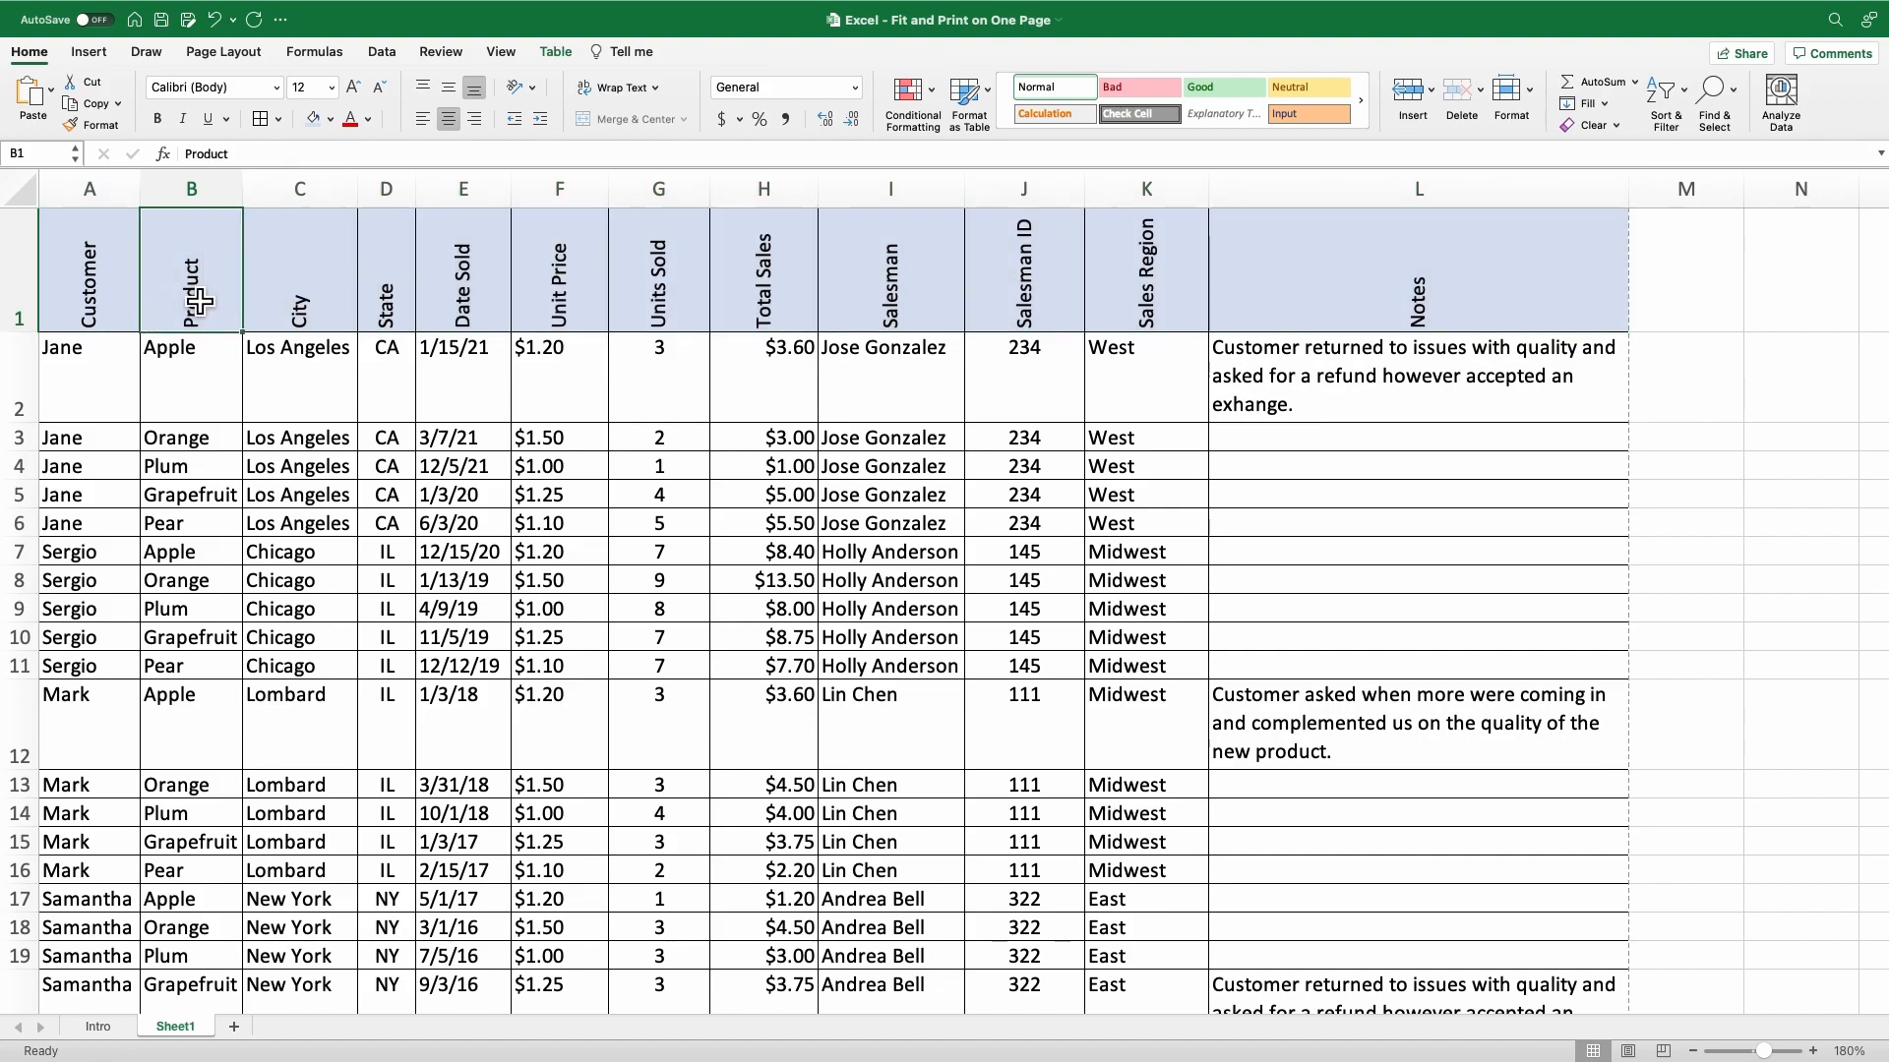
# AutoFit the column widths across the entire sheet.
pyautogui.click(32, 201)
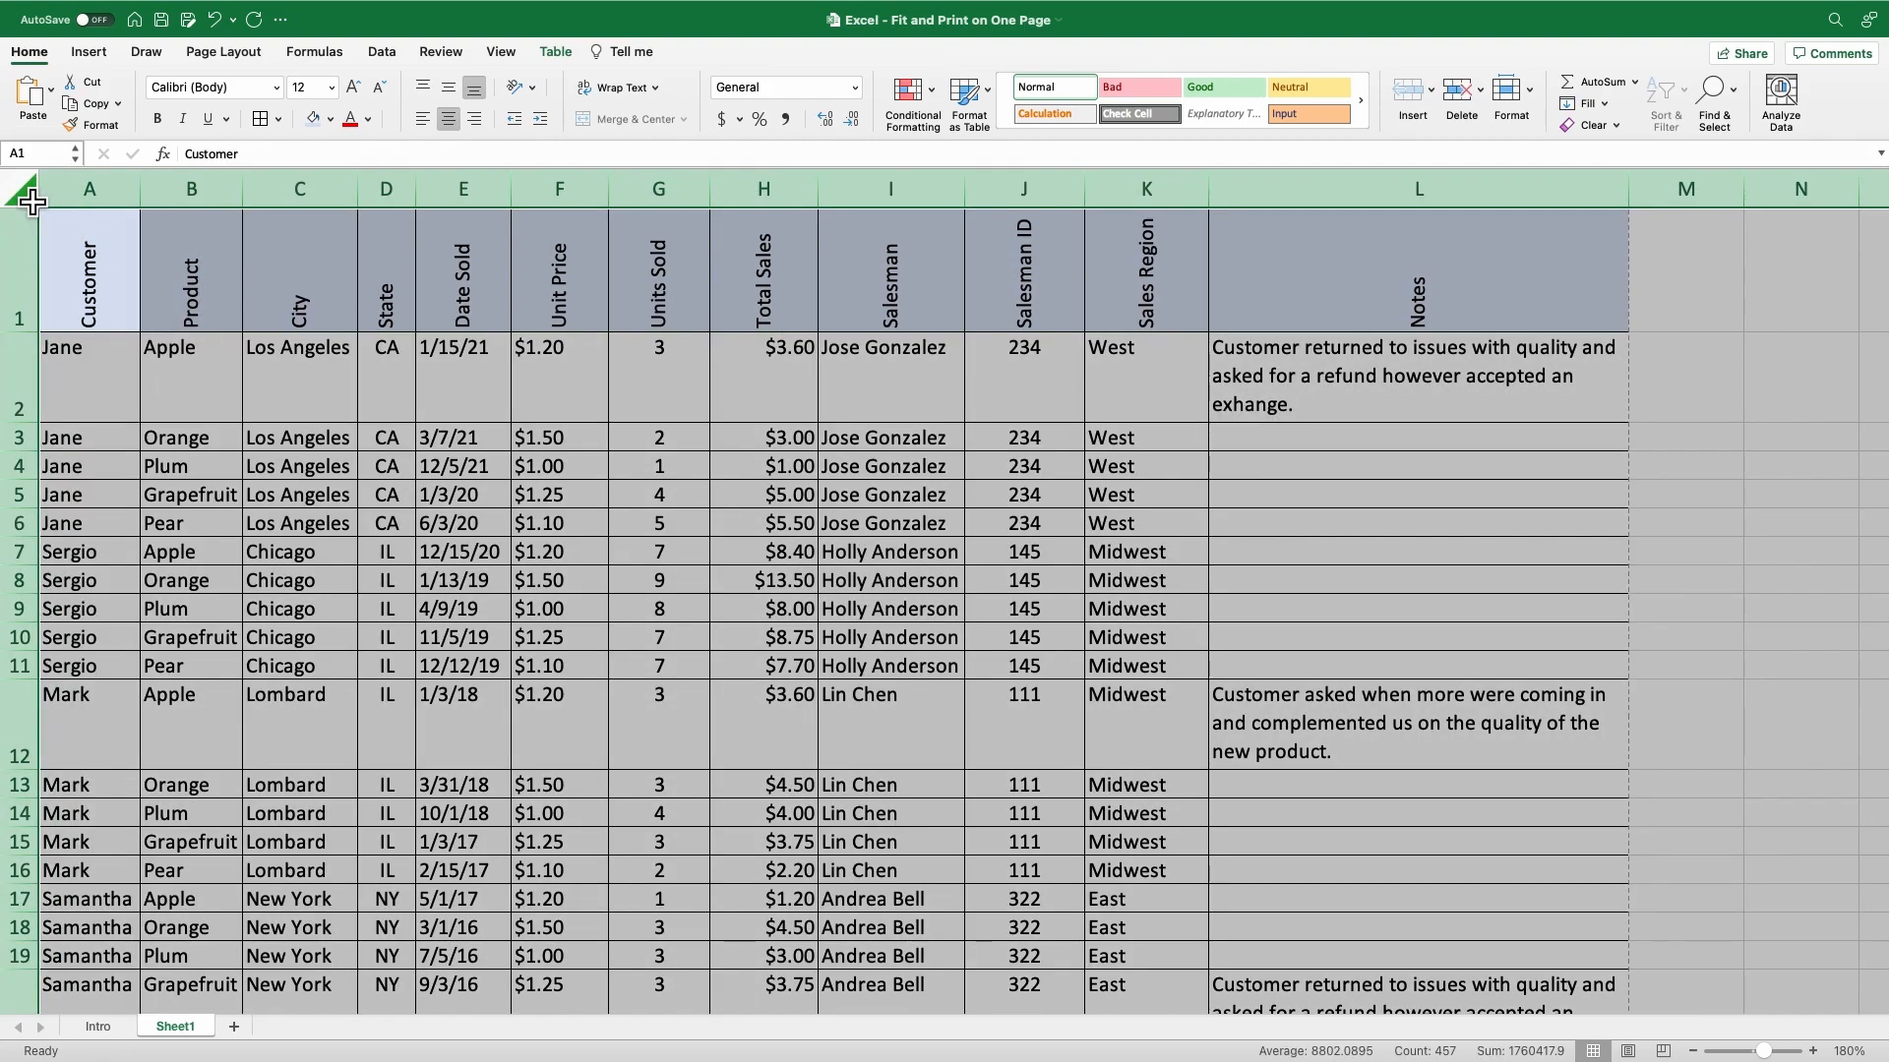
pyautogui.doubleClick(154, 202)
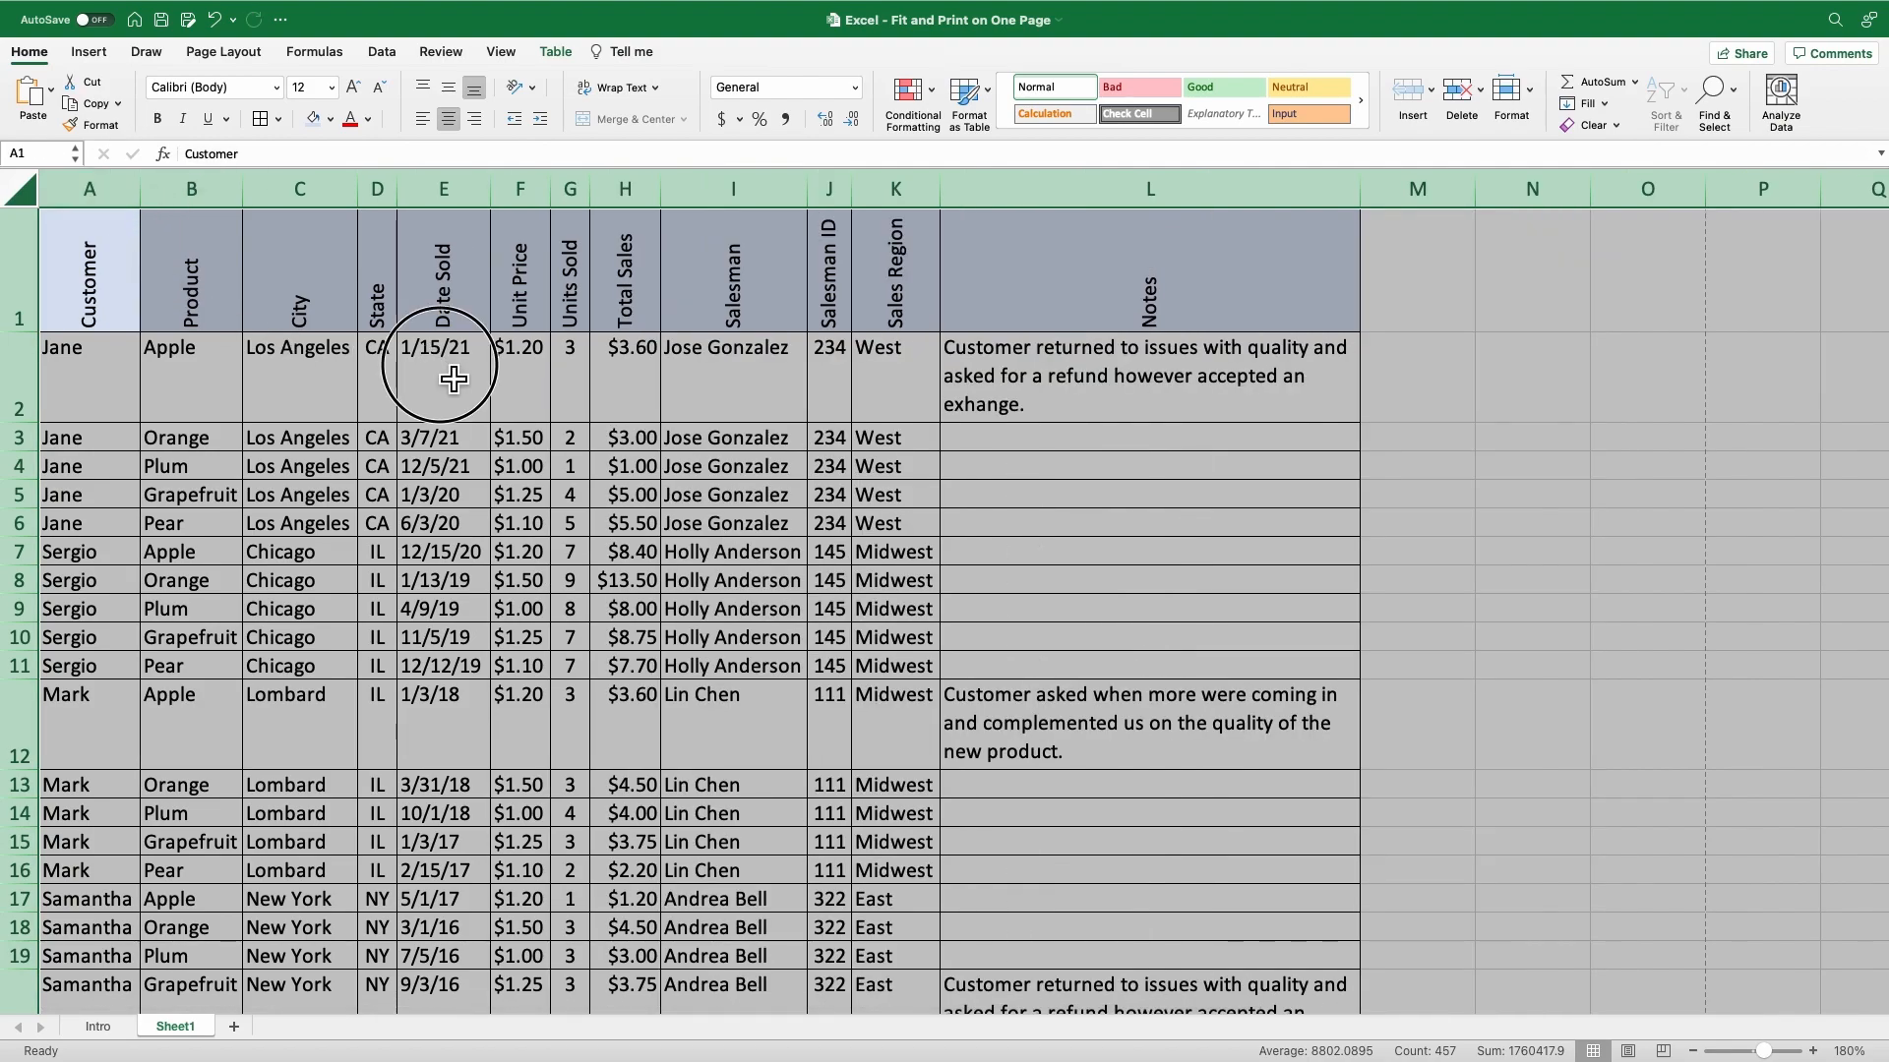
pyautogui.click(453, 380)
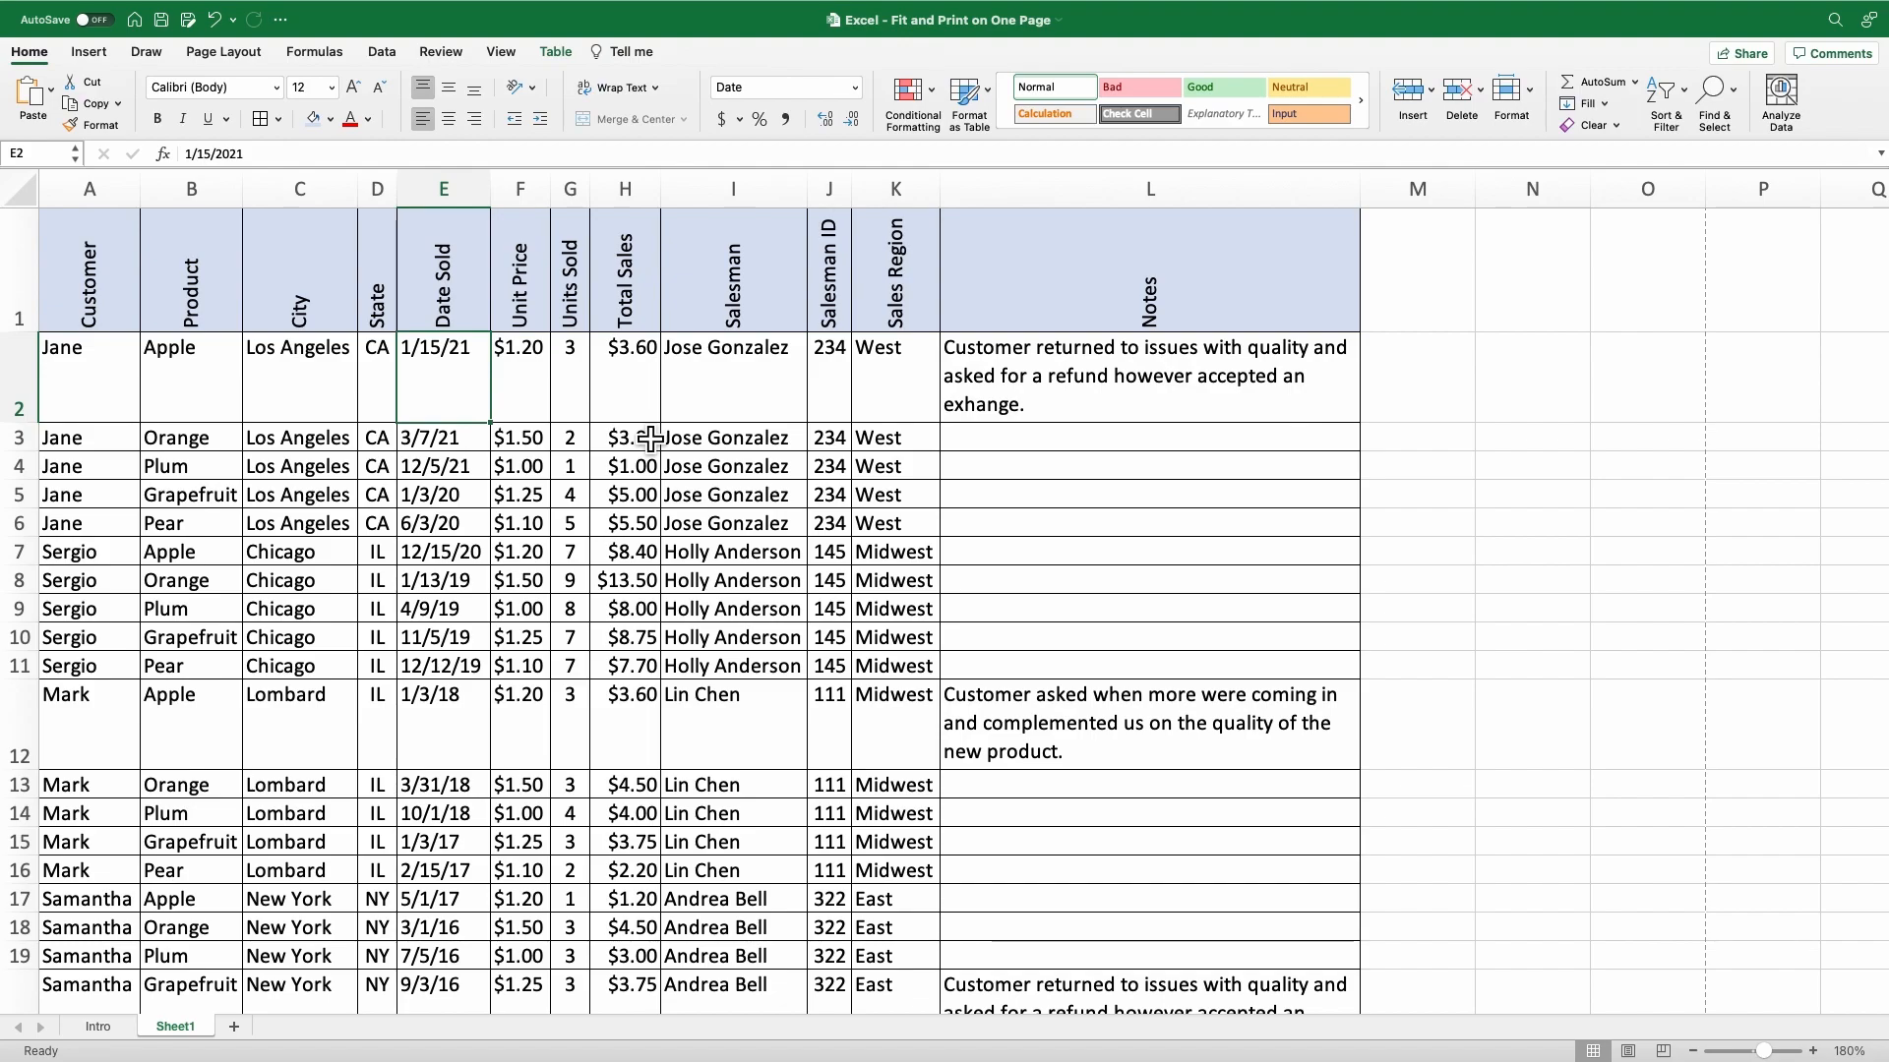